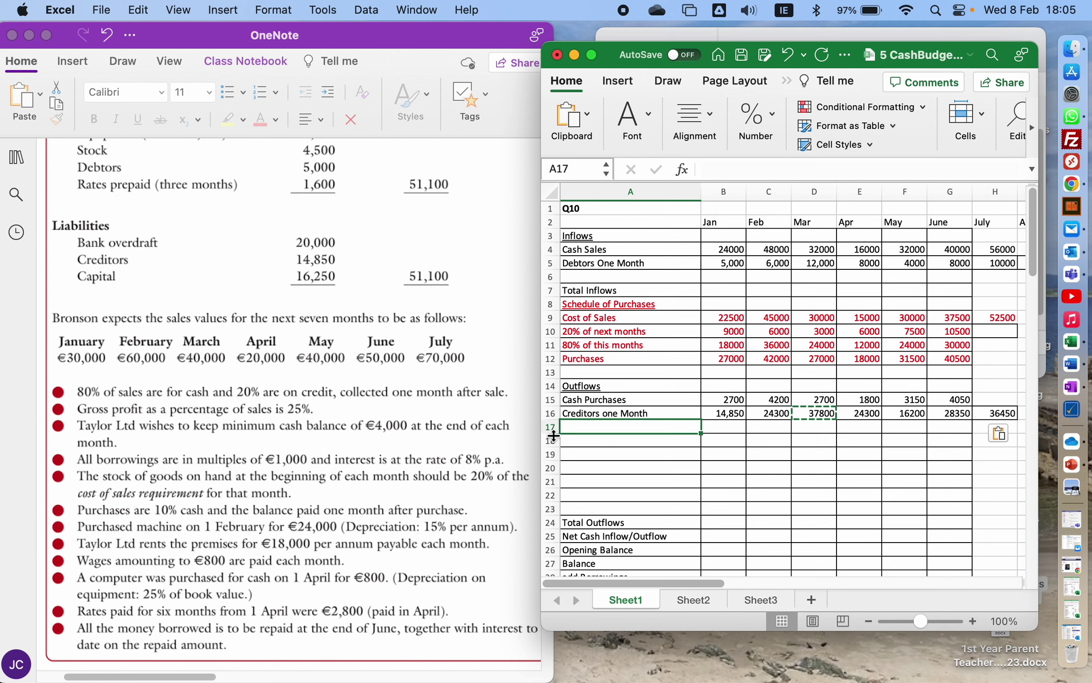
# Step: Add a Machine outflow in row 17 with 24000 in the February column
pyautogui.write('Machine')
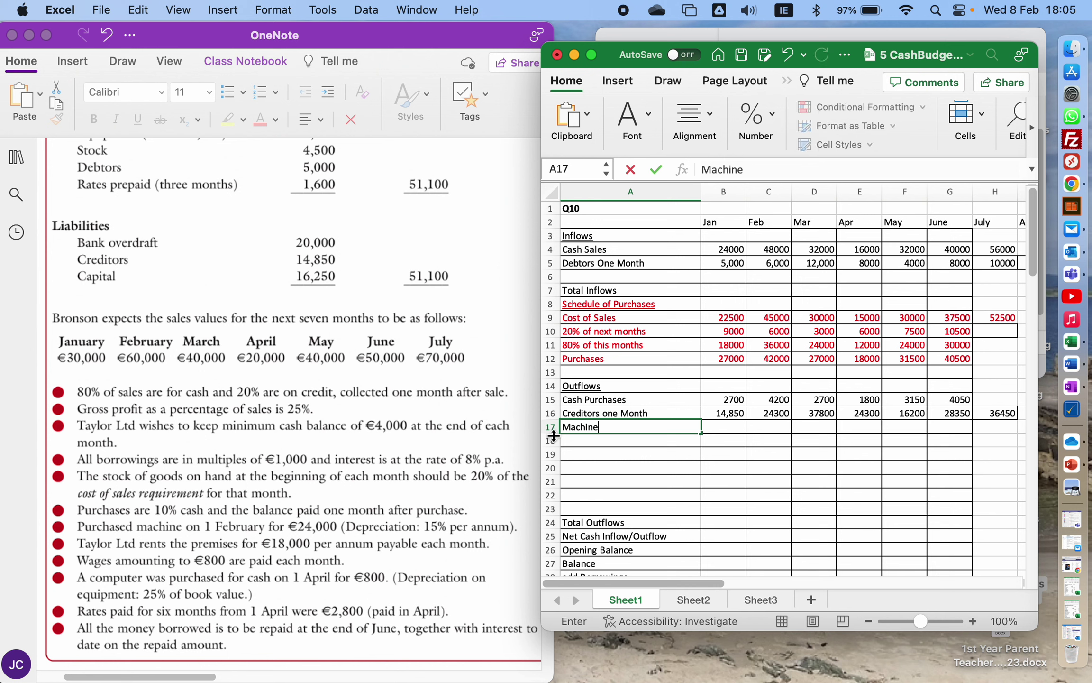
pyautogui.press('Tab')
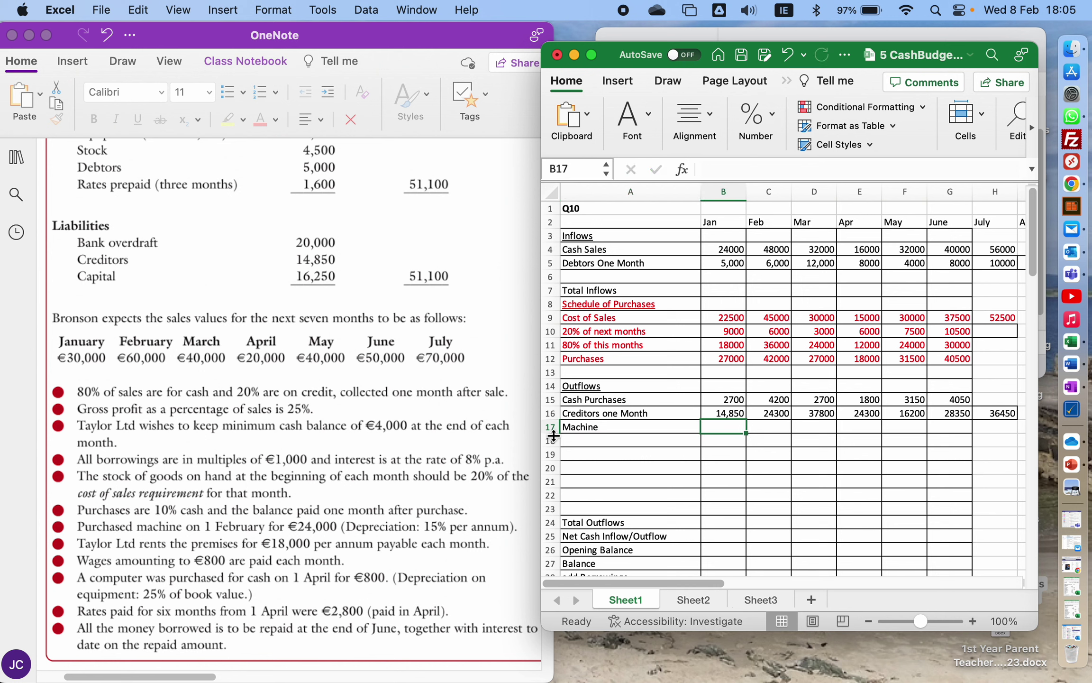
pyautogui.press('Tab')
pyautogui.write('24000')
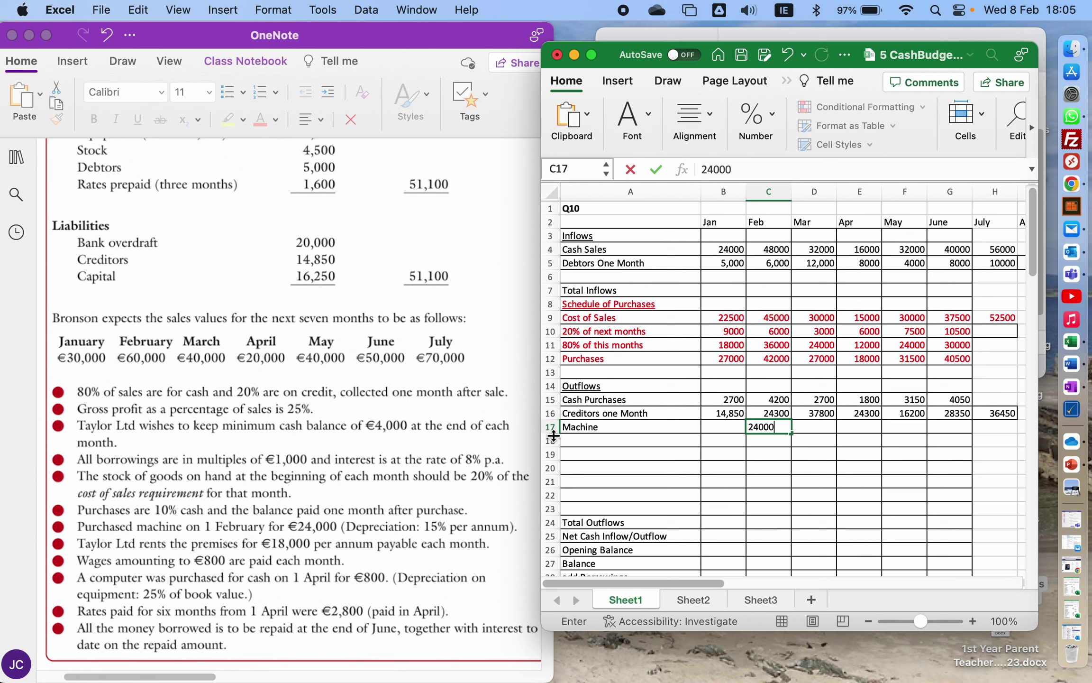
pyautogui.press('Return')
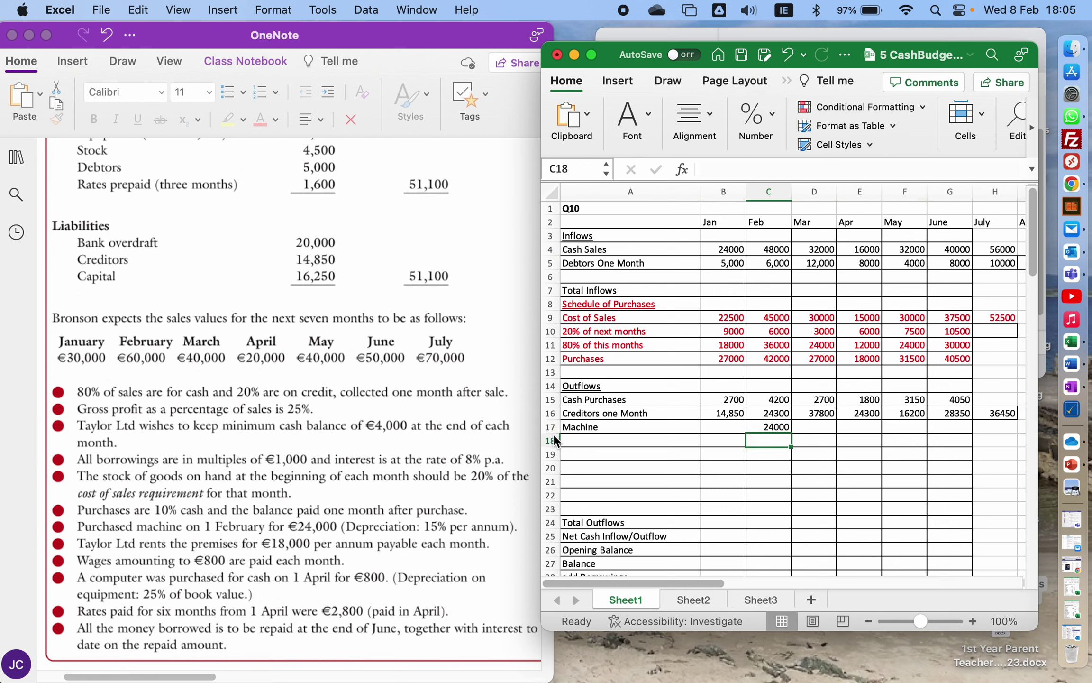
# Step: Add a Rent outflow in row 18 and calculate the January amount with =18000/12
pyautogui.press('Left')
pyautogui.press('Left')
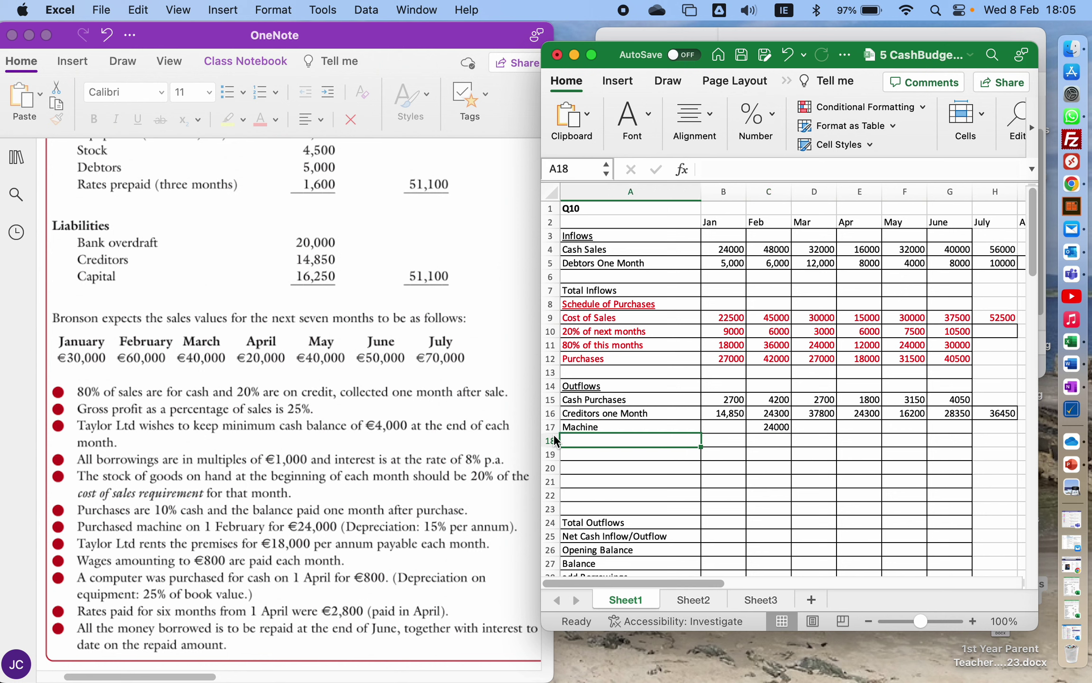
pyautogui.write('Rent')
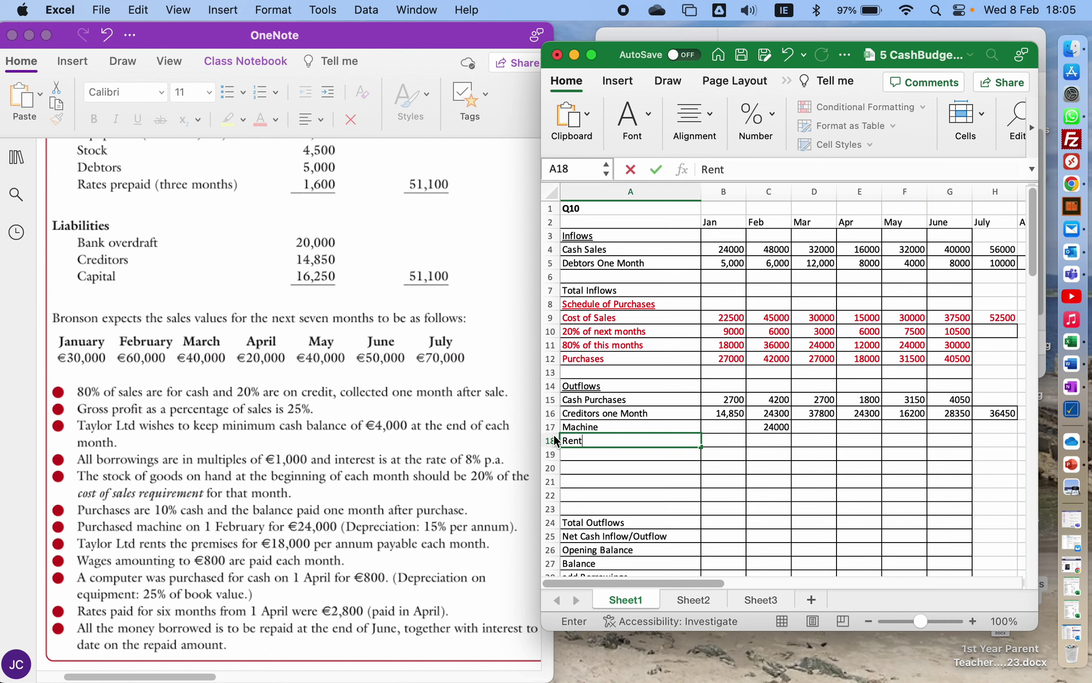
pyautogui.press('Tab')
pyautogui.write('=')
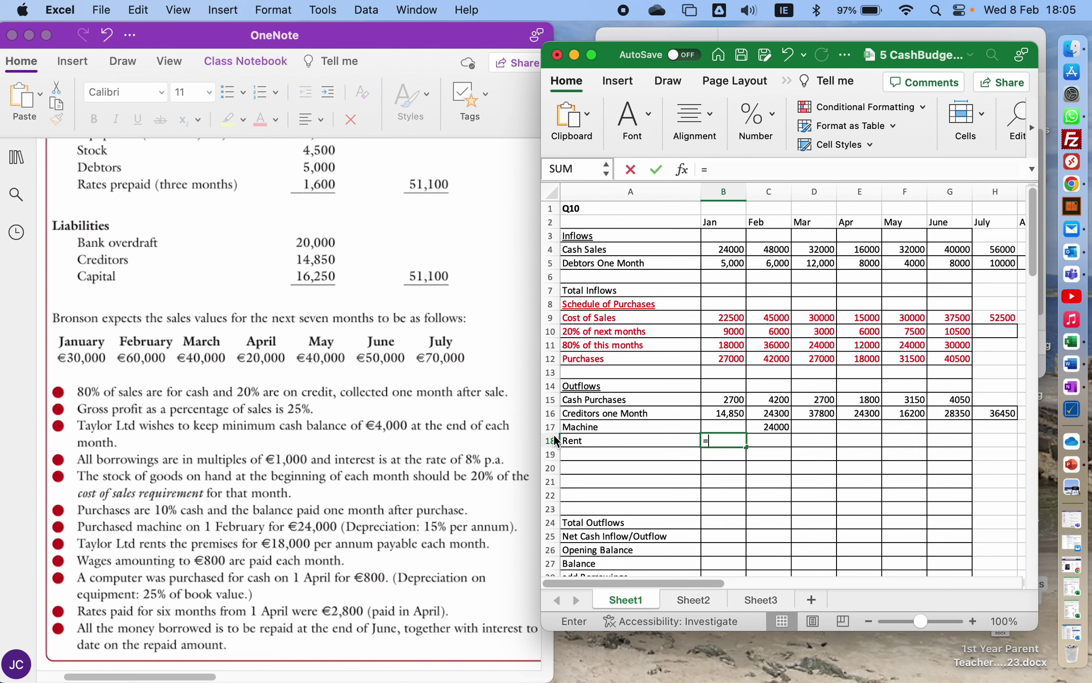
pyautogui.write('18000')
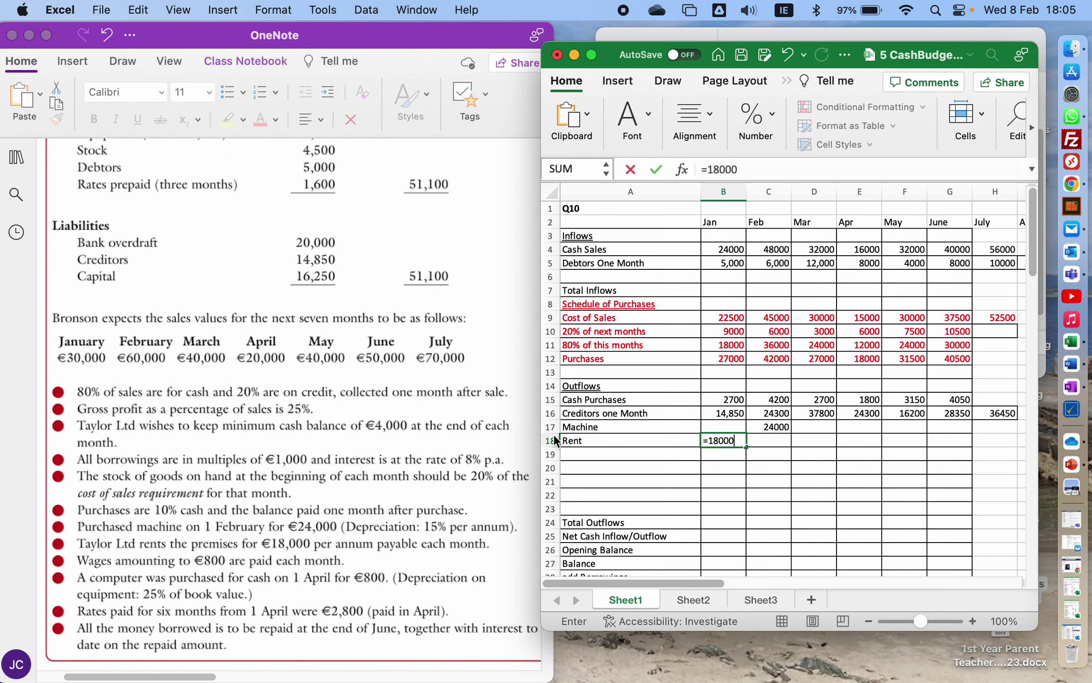
pyautogui.write('/12')
pyautogui.hotkey('ctrl', 'Return')
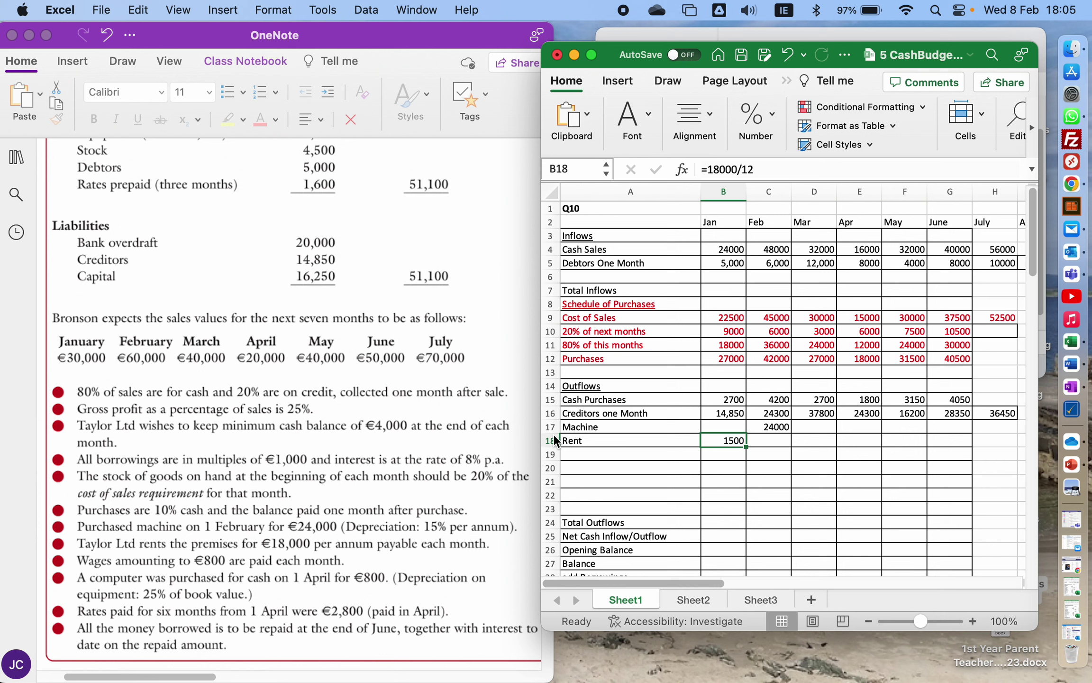
# Step: Copy the January rent formula across February to June
pyautogui.press('super+c')
pyautogui.press('Right')
pyautogui.hotkey('shift', 'Right')
pyautogui.hotkey('shift', 'Right')
pyautogui.hotkey('shift', 'Right')
pyautogui.hotkey('shift', 'Right')
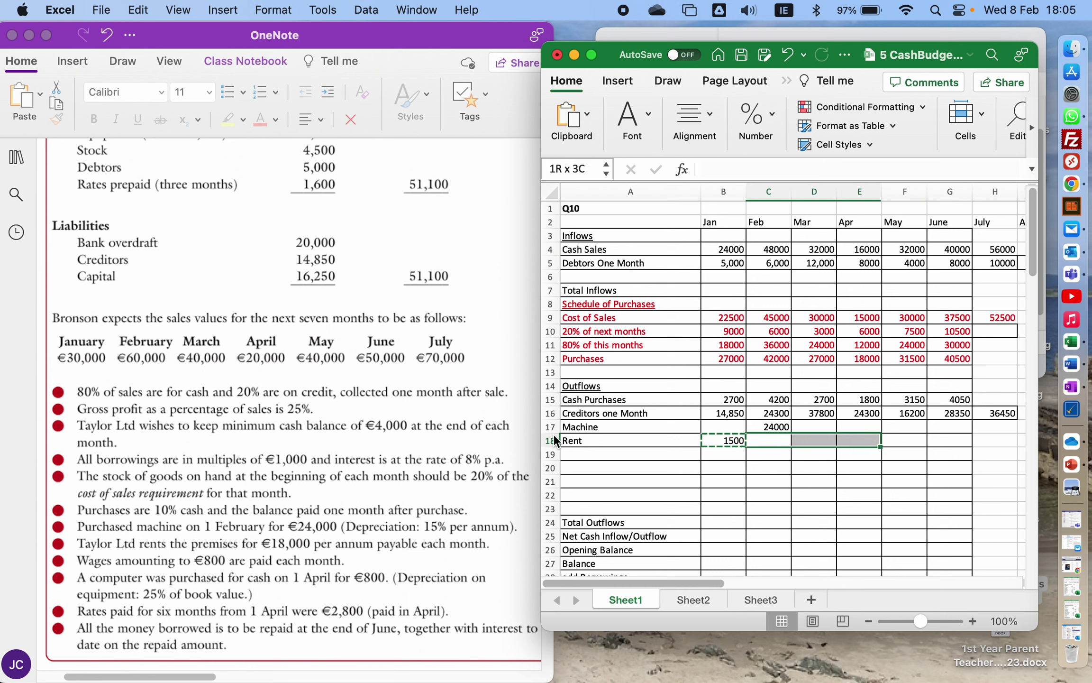
pyautogui.press('super+v')
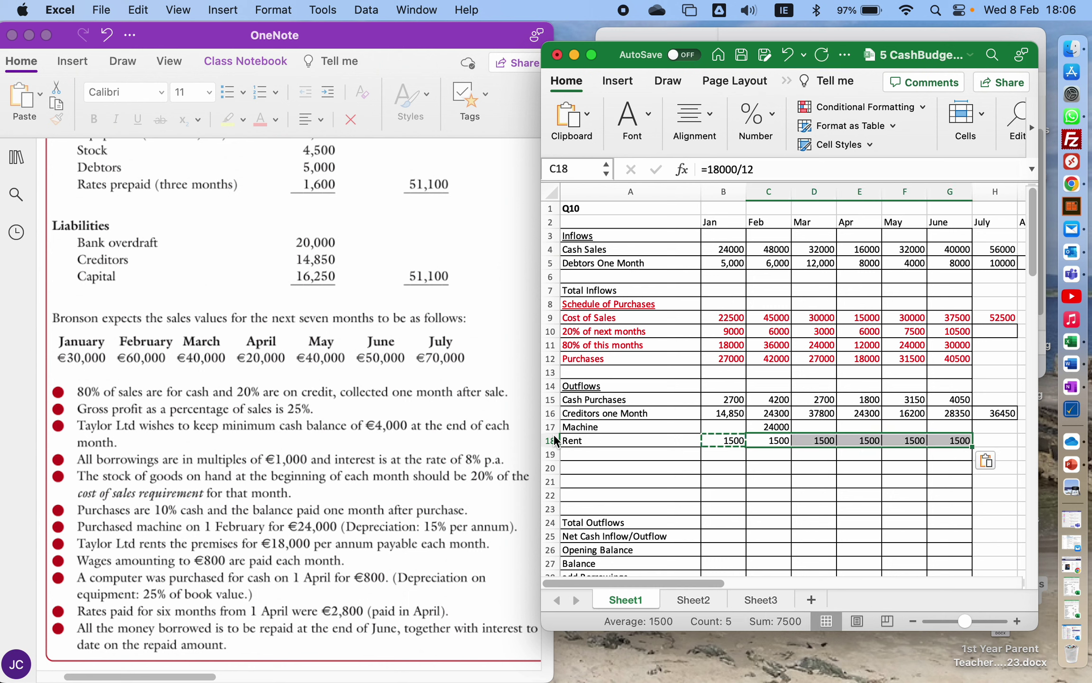
pyautogui.press('Escape')
# Step: Add a Wages outflow in row 19 with 800 for January
pyautogui.press('Left')
pyautogui.press('Left')
pyautogui.press('Down')
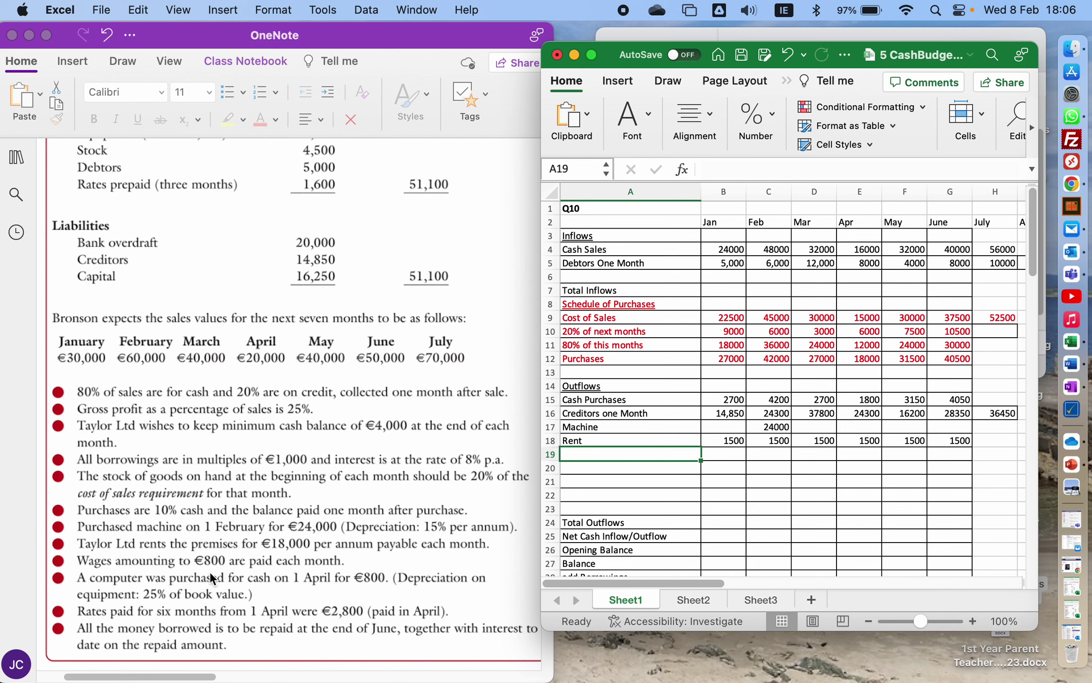
pyautogui.write('Wages')
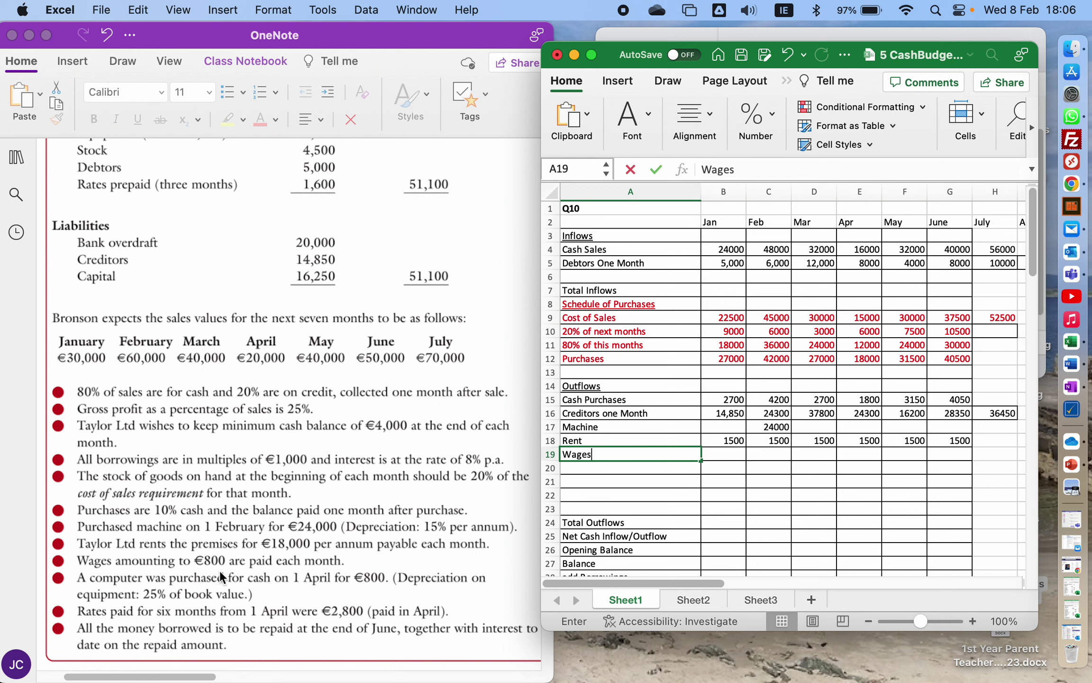
pyautogui.press('Tab')
pyautogui.write('800')
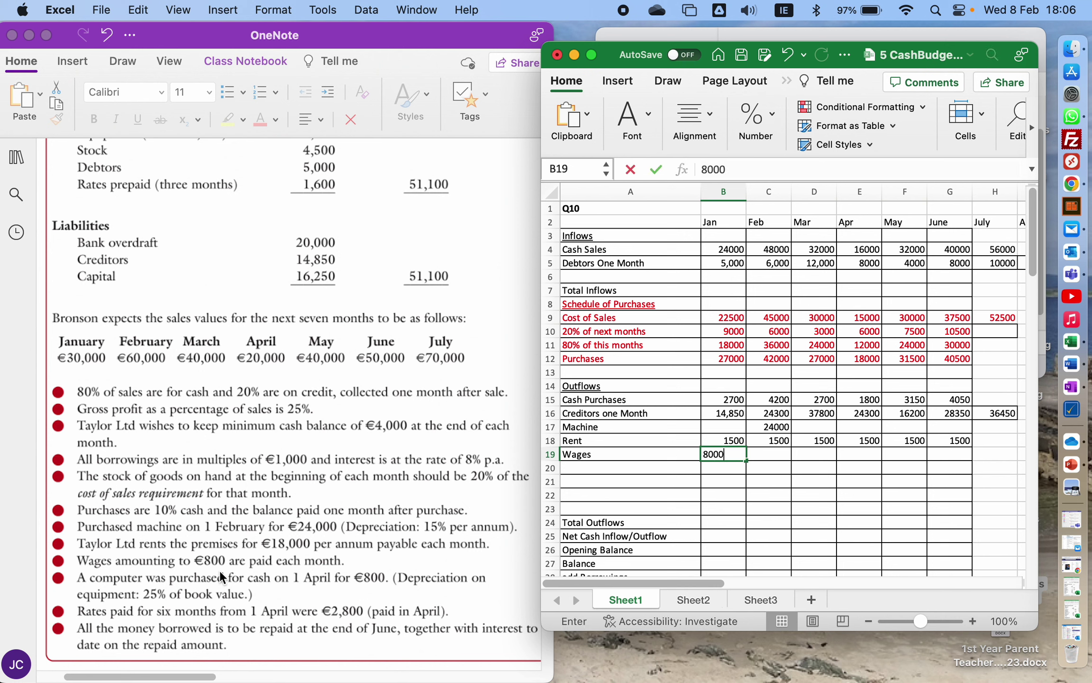
pyautogui.press('Return')
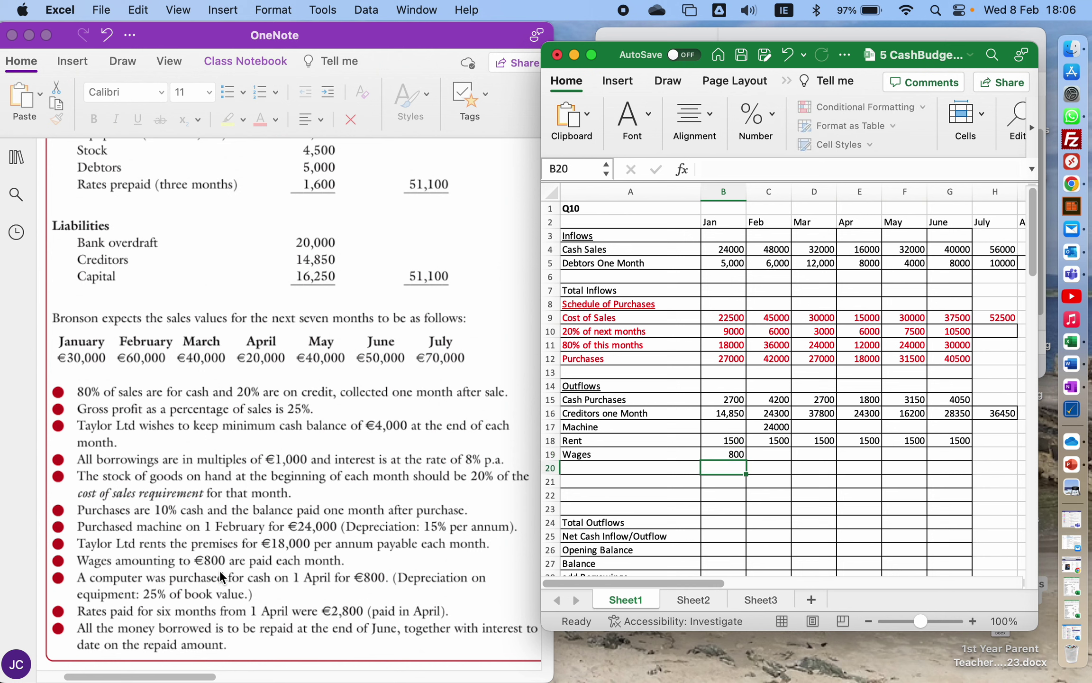
# Step: Copy the January wages amount across February to June
pyautogui.press('Up')
pyautogui.press('cmd+c')
pyautogui.press('Right')
pyautogui.hotkey('shift', 'Right')
pyautogui.hotkey('shift', 'Right')
pyautogui.hotkey('shift', 'Right')
pyautogui.hotkey('shift', 'Right')
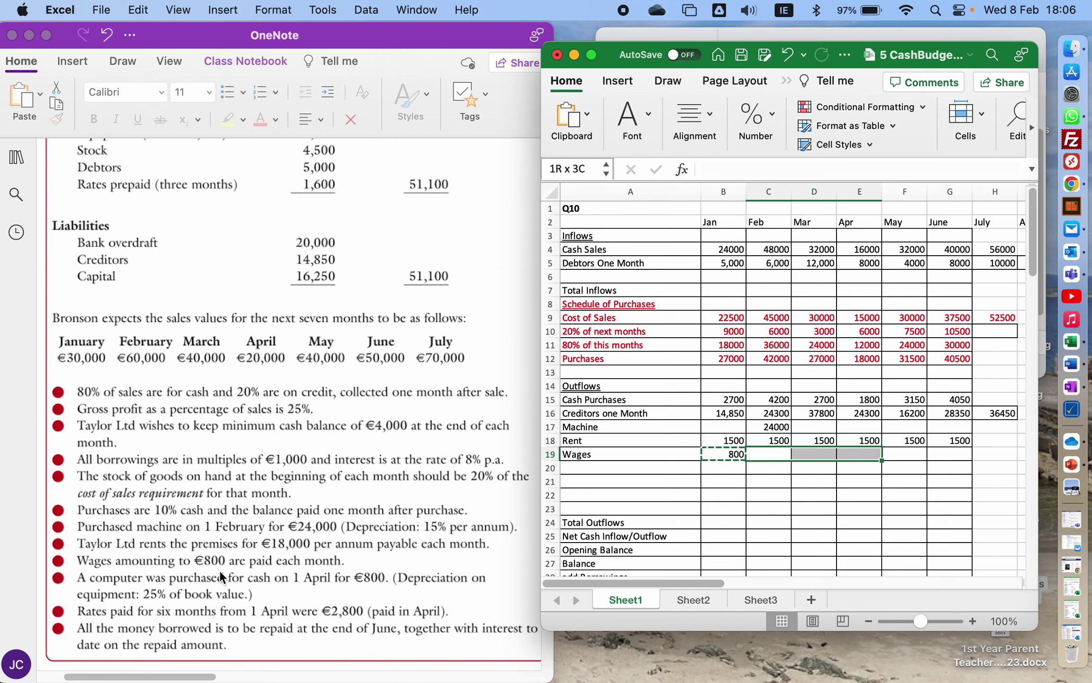
pyautogui.press('super+v')
# Step: Add a Computer outflow in row 20 with 800 in the April column
pyautogui.press('Left')
pyautogui.press('Left')
pyautogui.press('Down')
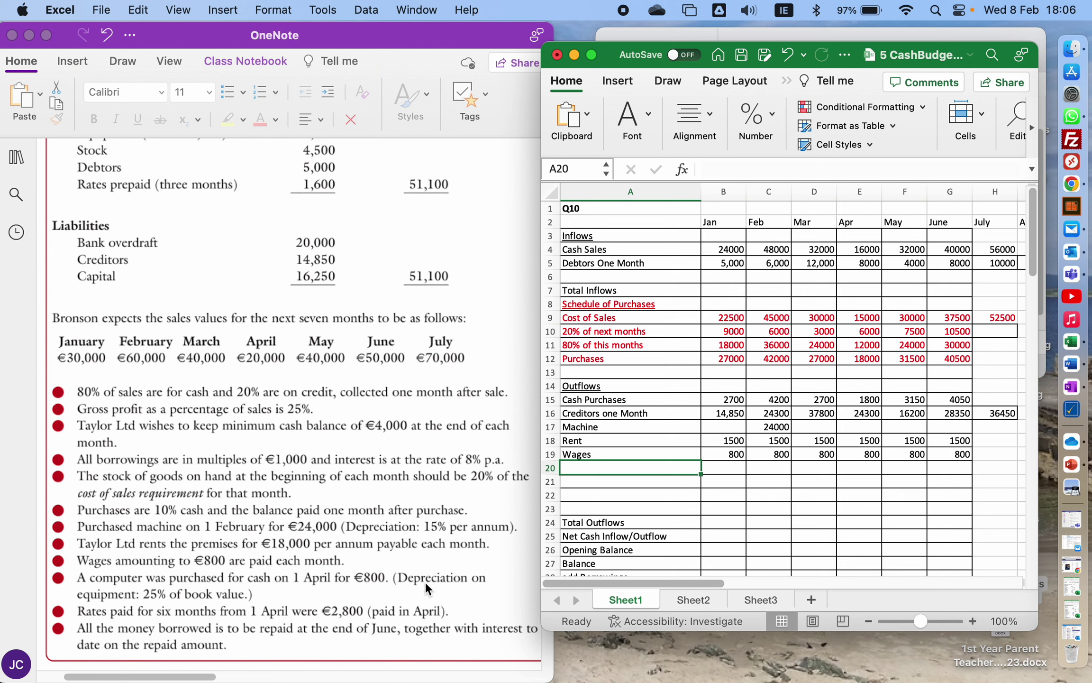
pyautogui.write('Comp')
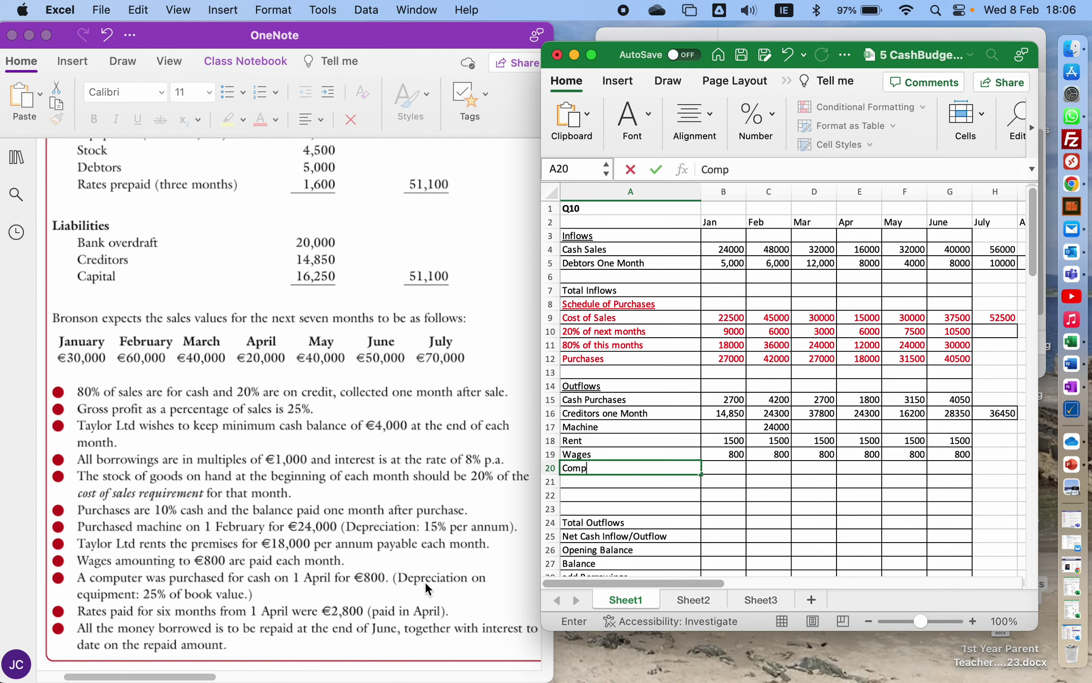
pyautogui.write('uter')
pyautogui.press('Right')
pyautogui.press('Right')
pyautogui.press('Right')
pyautogui.press('Right')
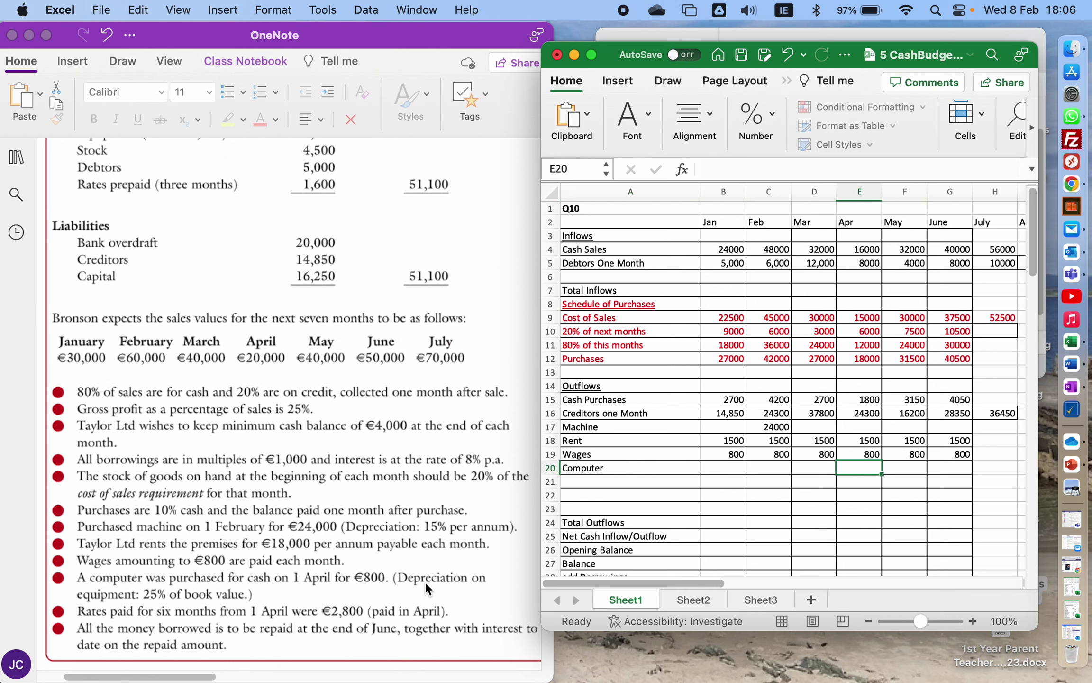
pyautogui.write('800')
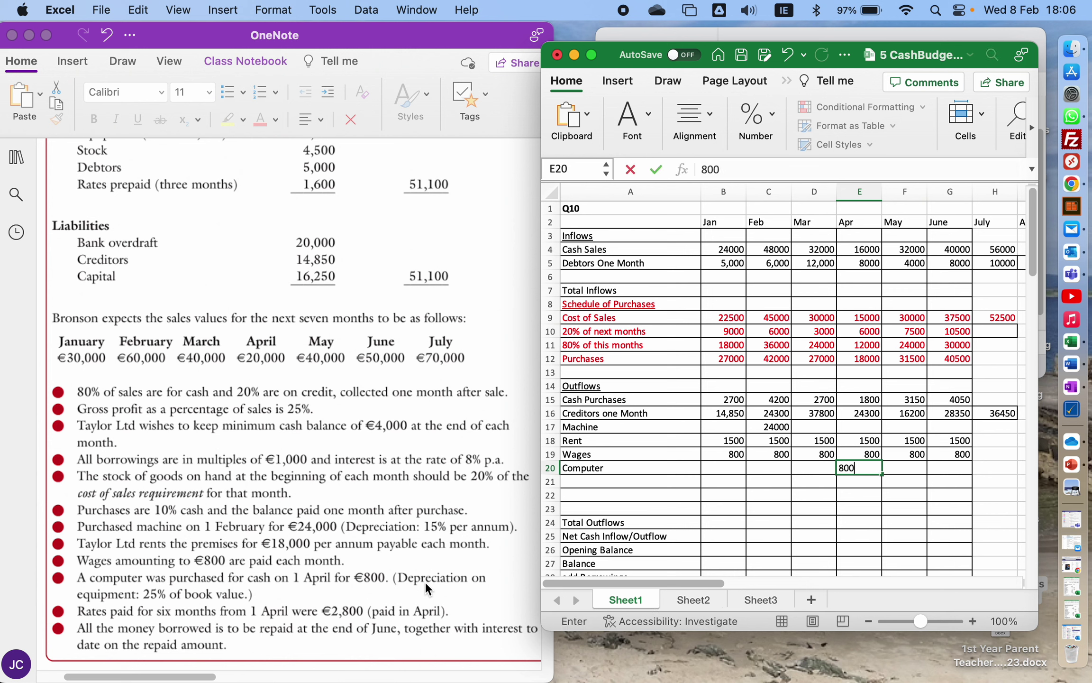
pyautogui.press('Return')
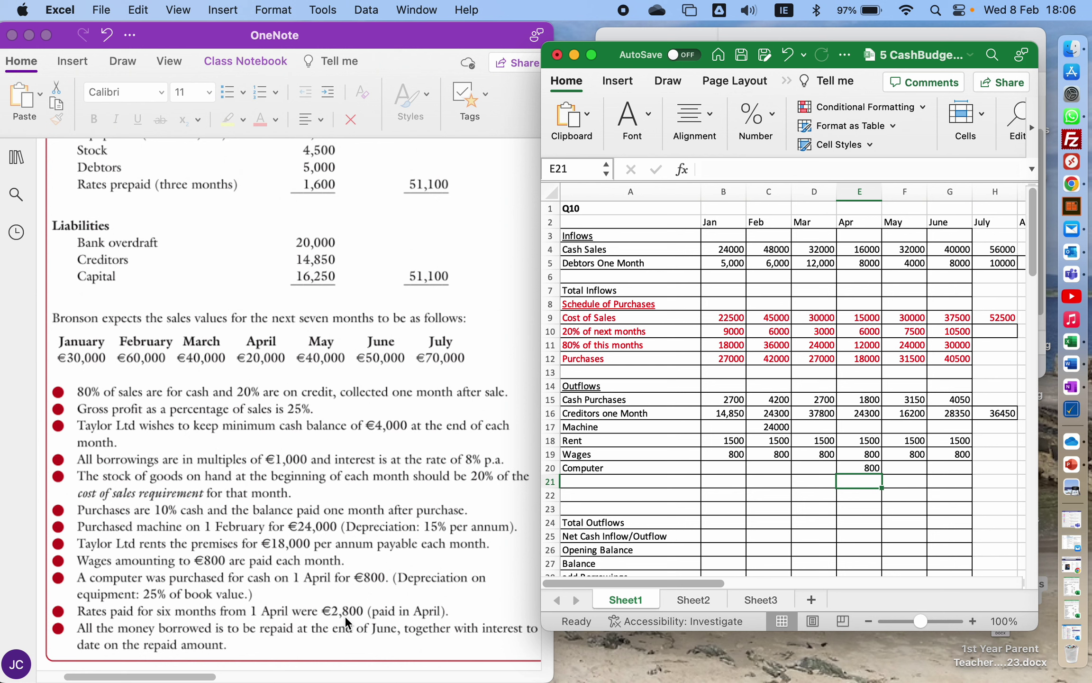
# Step: Add a Rates outflow in row 21 with 2800 in the April column
pyautogui.write('2800')
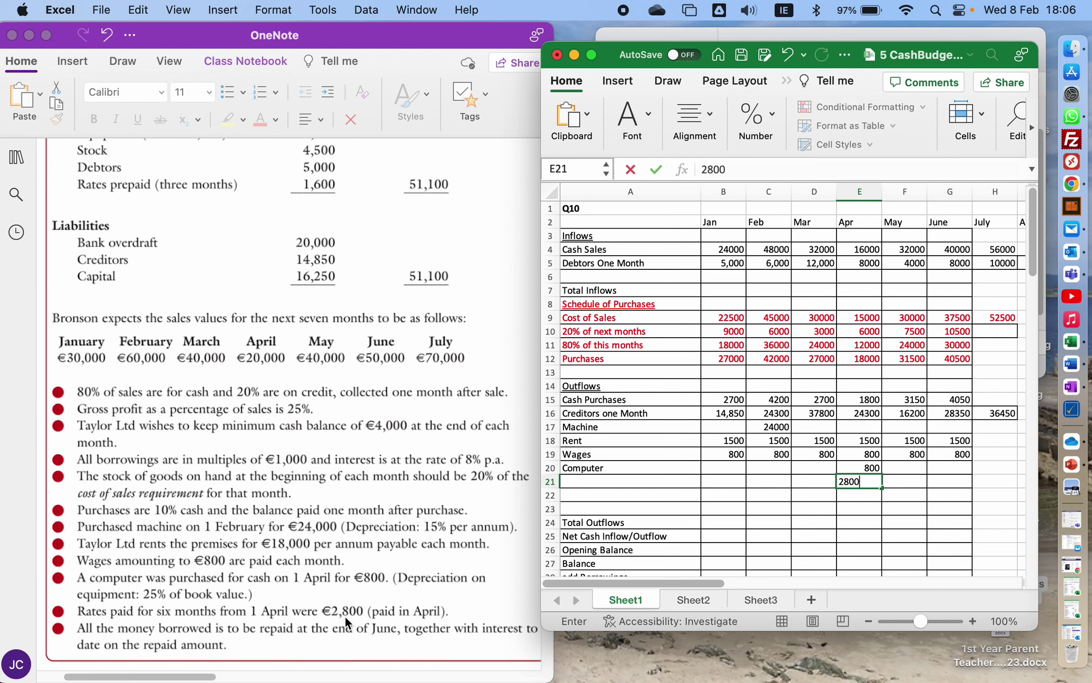
pyautogui.press('Left')
pyautogui.press('Left')
pyautogui.press('Left')
pyautogui.press('Left')
pyautogui.write('Rates')
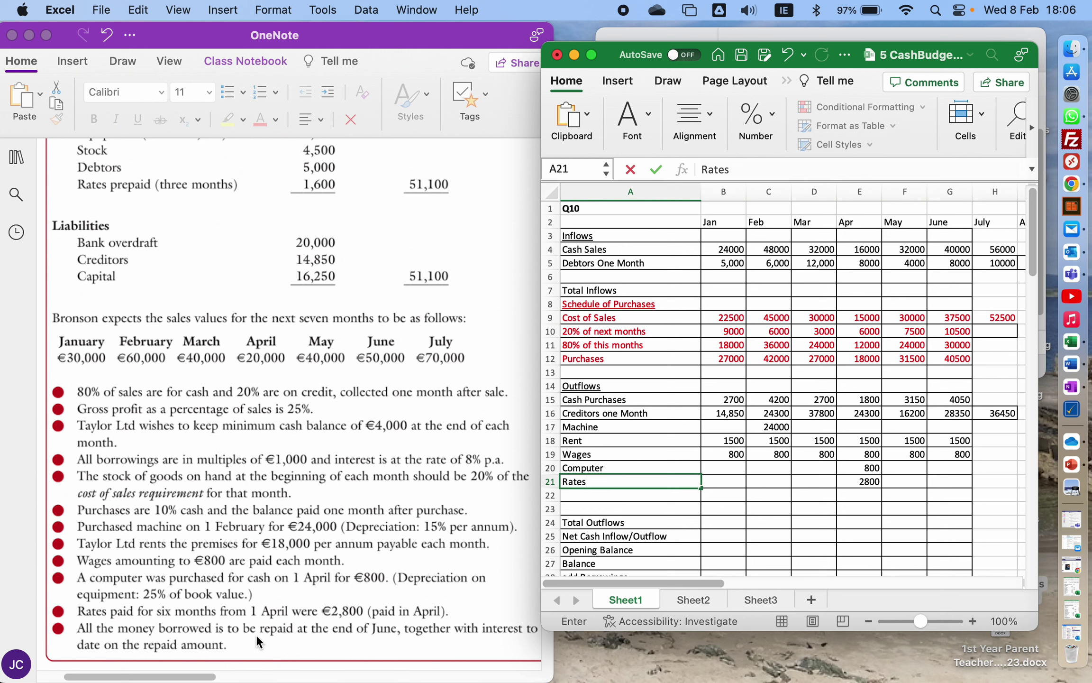
pyautogui.press('Return')
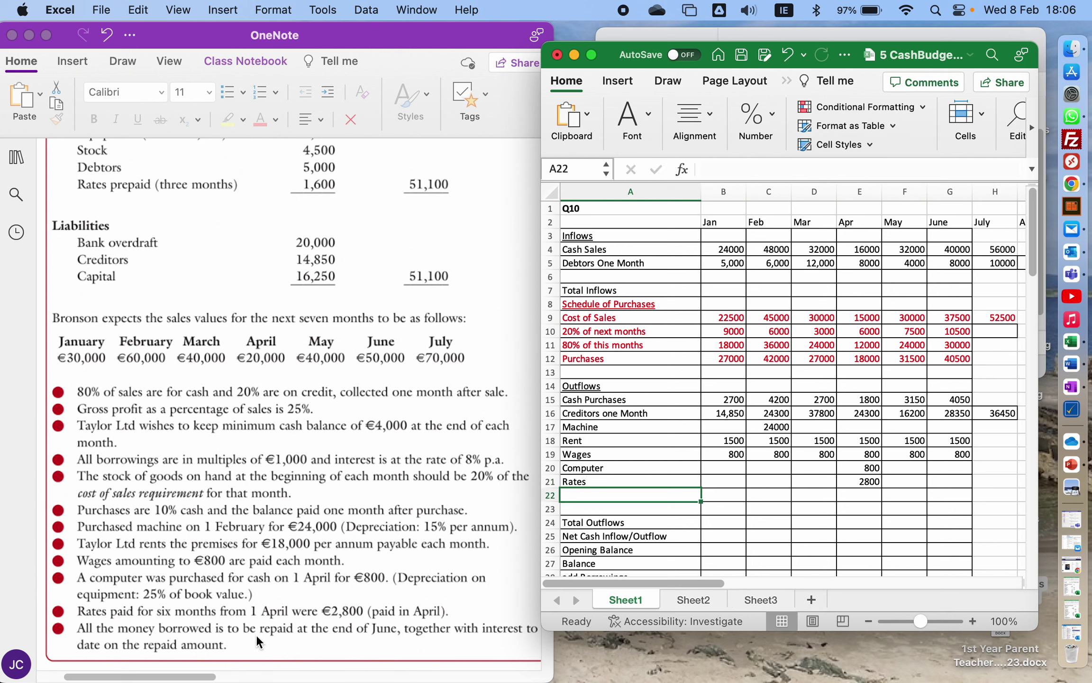
# Step: Label rows 22 and 23 of the outflows as Capital Repayment and Interest
pyautogui.write('Cap')
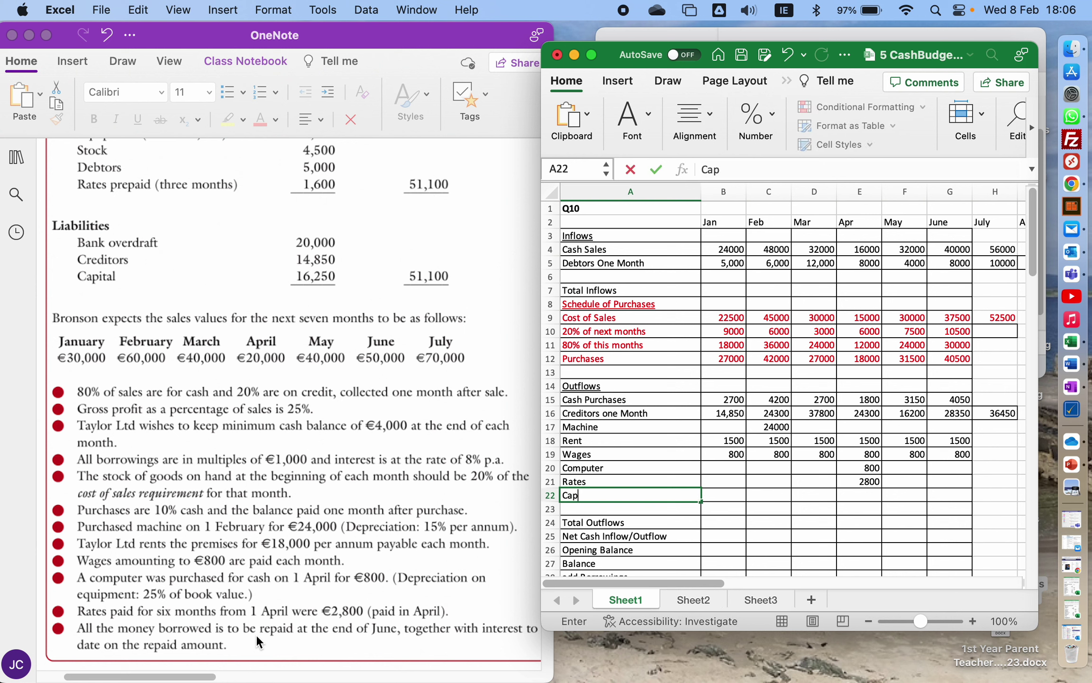
pyautogui.write('ital Repayment')
pyautogui.press('Return')
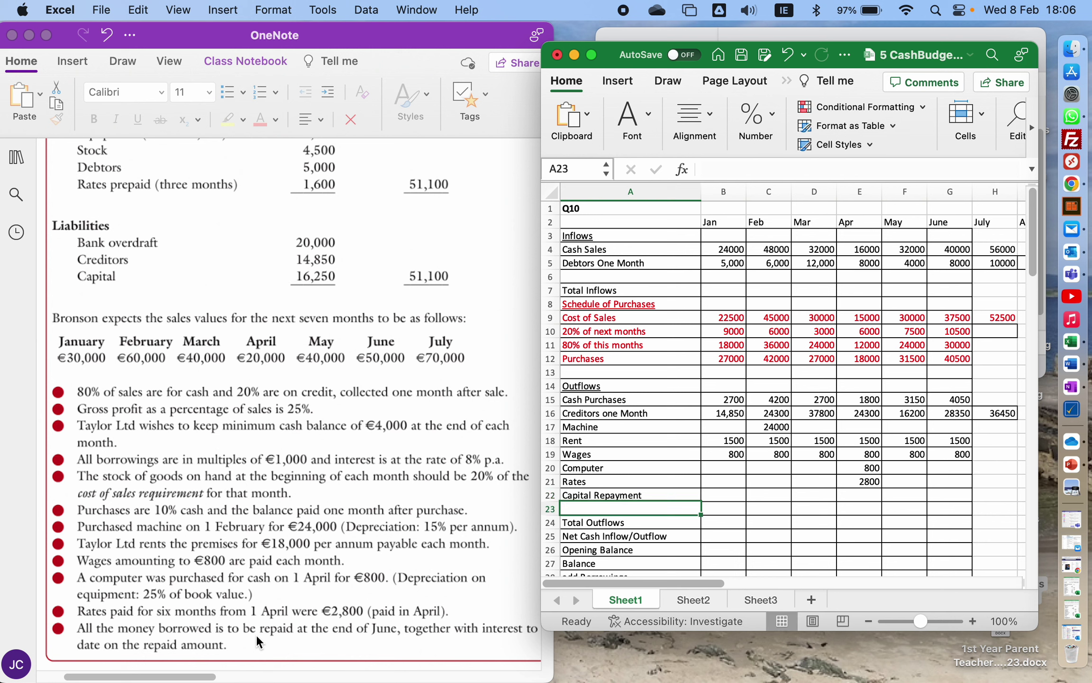
pyautogui.write('Interest')
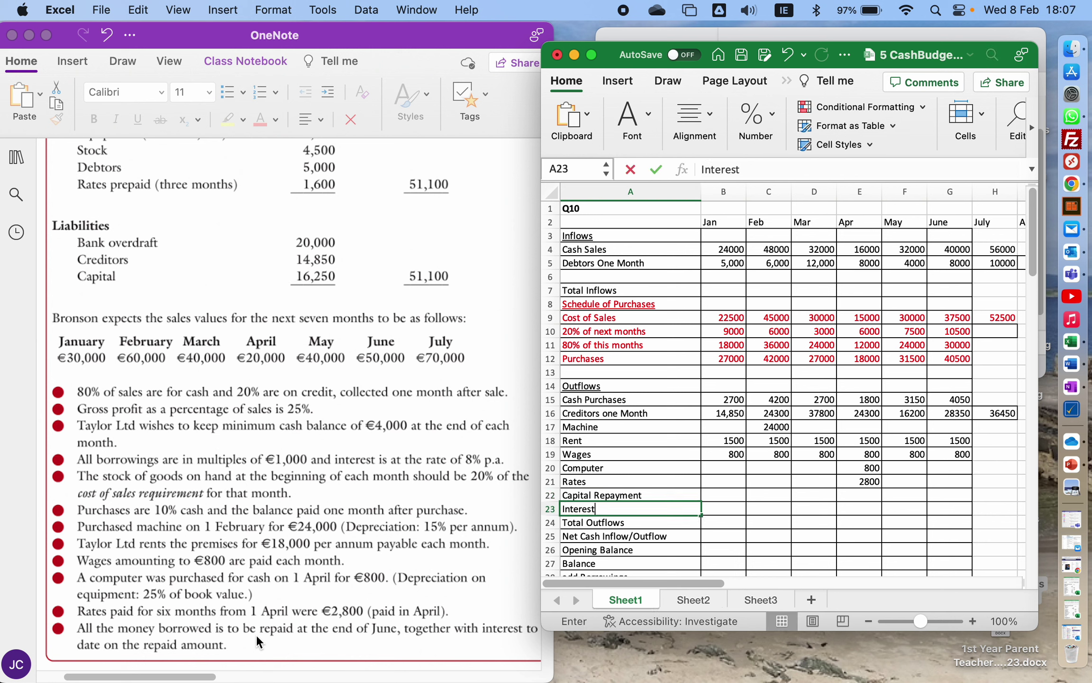
pyautogui.press('Return')
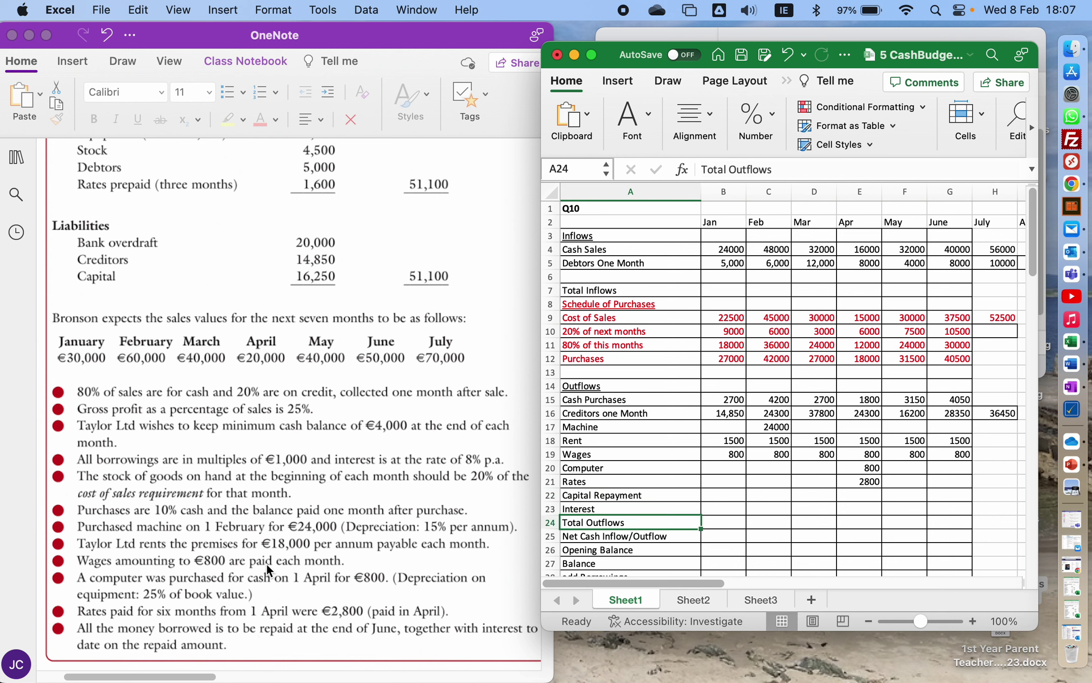
# Step: Calculate January's Total Inflows in B7 with =B4+B5, adding cash sales and debtors
pyautogui.click(724, 293)
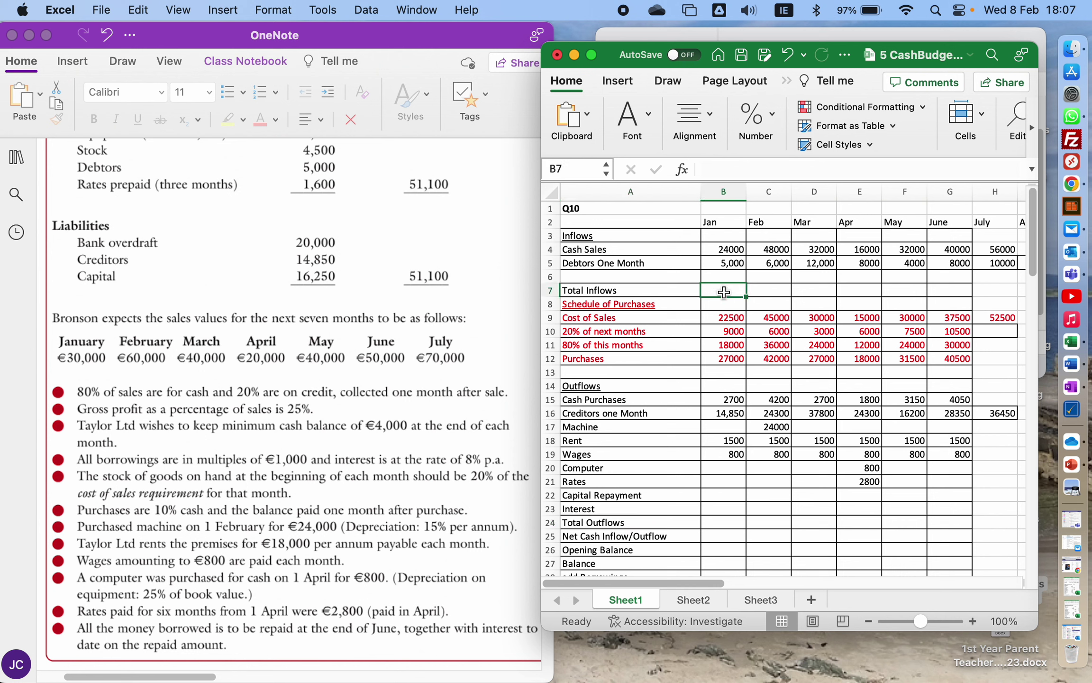
pyautogui.write('=')
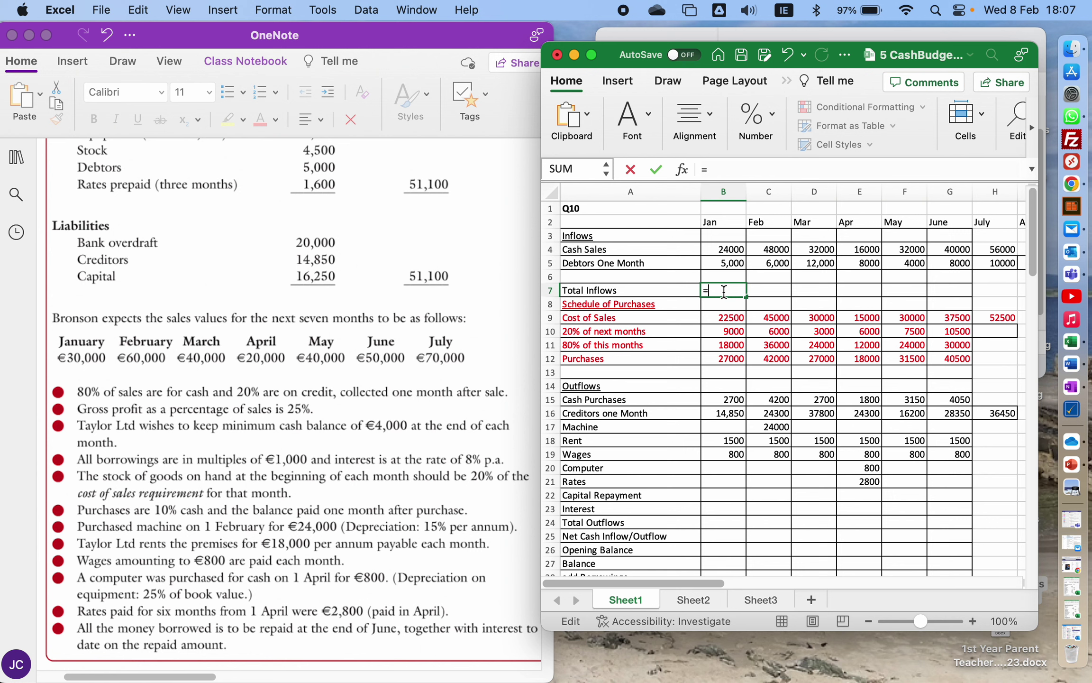
pyautogui.click(733, 250)
pyautogui.write('+')
pyautogui.press('Up')
pyautogui.press('Return')
pyautogui.press('Up')
pyautogui.write('=')
pyautogui.press('Up')
pyautogui.press('Up')
pyautogui.write('+')
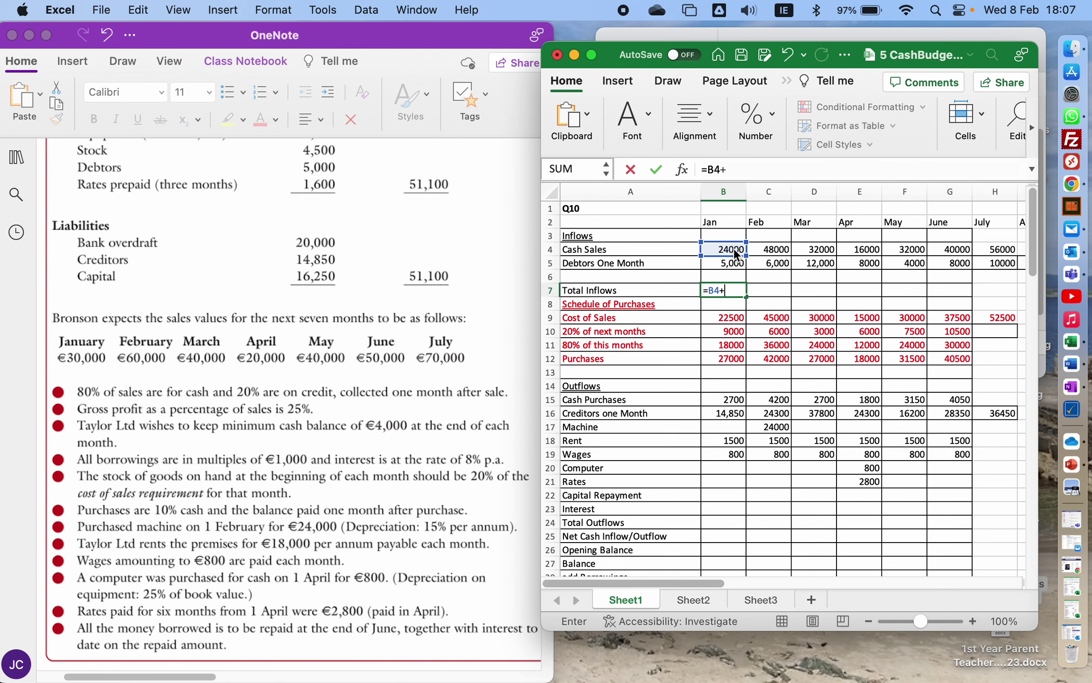
pyautogui.press('Up')
pyautogui.press('Up')
pyautogui.press('Up')
pyautogui.press('Return')
# Step: Copy the January Total Inflows formula across February to June
pyautogui.press('Up')
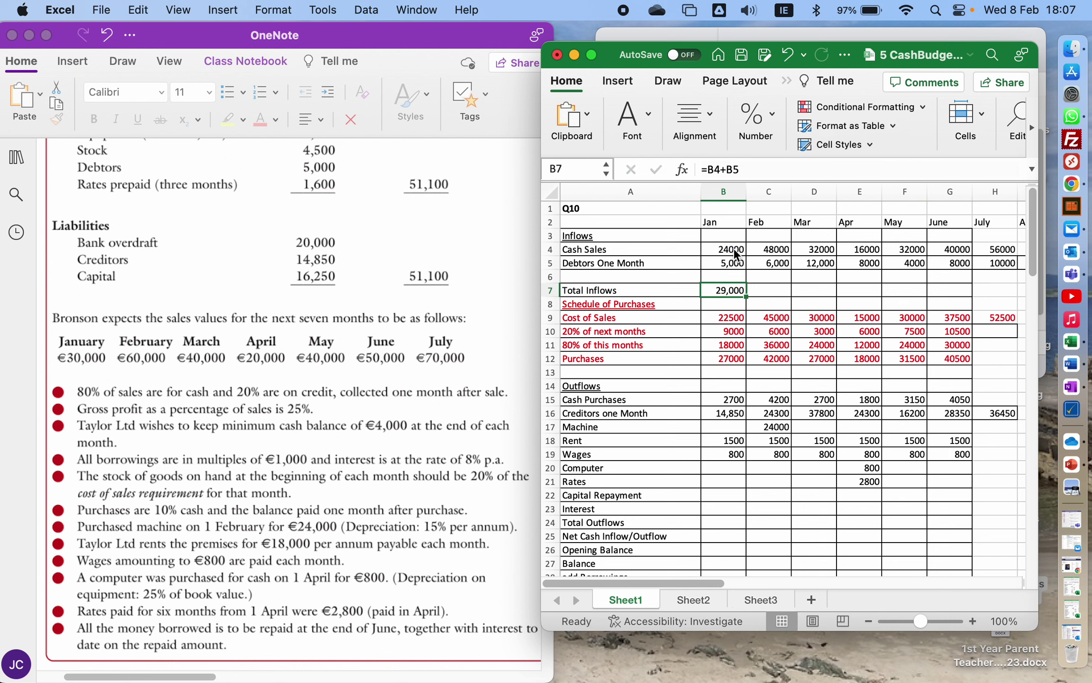
pyautogui.press('super+c')
pyautogui.press('Right')
pyautogui.hotkey('shift', 'Right')
pyautogui.hotkey('shift', 'Right')
pyautogui.hotkey('shift', 'Right')
pyautogui.hotkey('shift', 'Right')
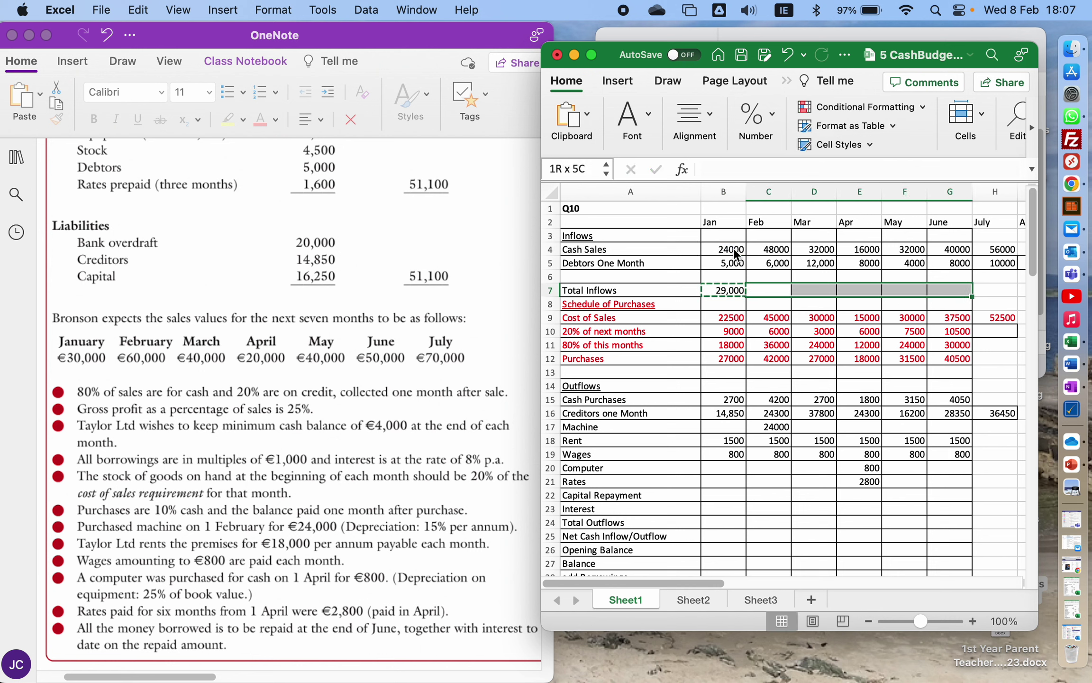
pyautogui.press('super+v')
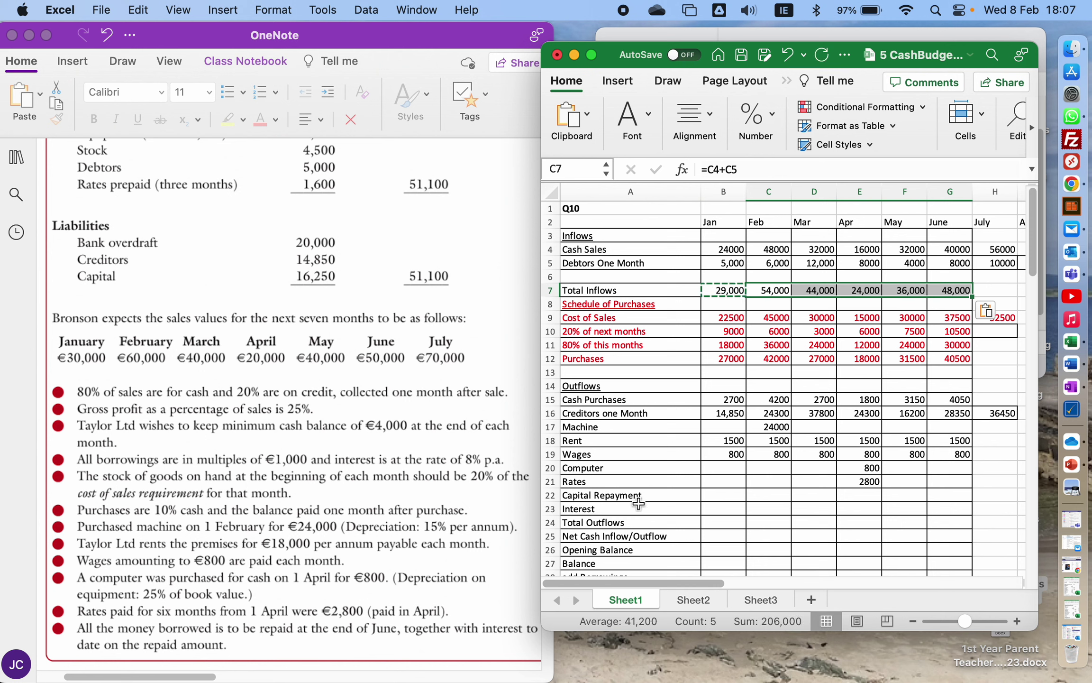
# Step: Calculate January's Total Outflows in B24 by summing the outflow rows with =SUM(B15:B23)
pyautogui.click(724, 523)
pyautogui.write('=')
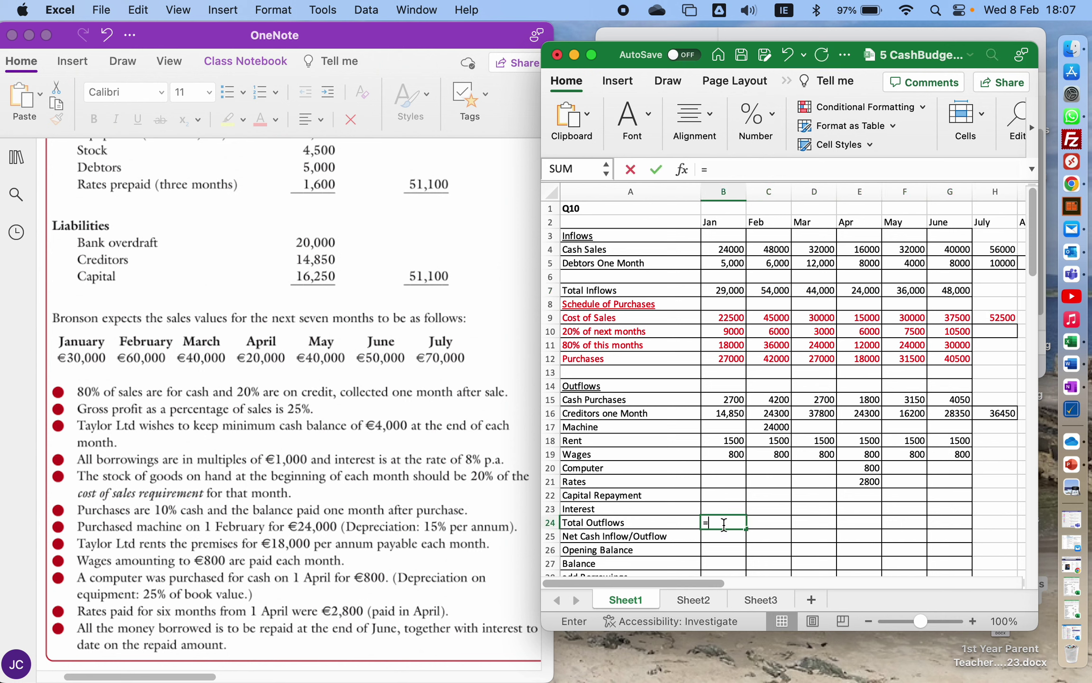
pyautogui.write('sum(')
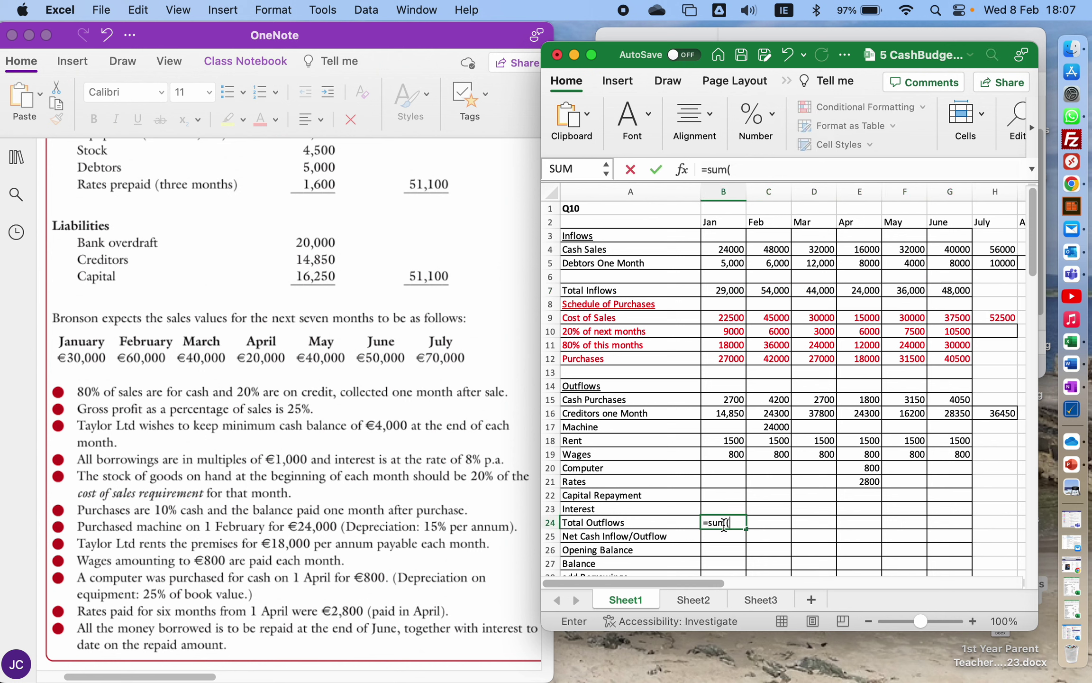
pyautogui.press('Up')
pyautogui.press('Up')
pyautogui.press('Up')
pyautogui.press('Up')
pyautogui.press('Up')
pyautogui.press('Up')
pyautogui.press('Up')
pyautogui.press('Up')
pyautogui.press('Up')
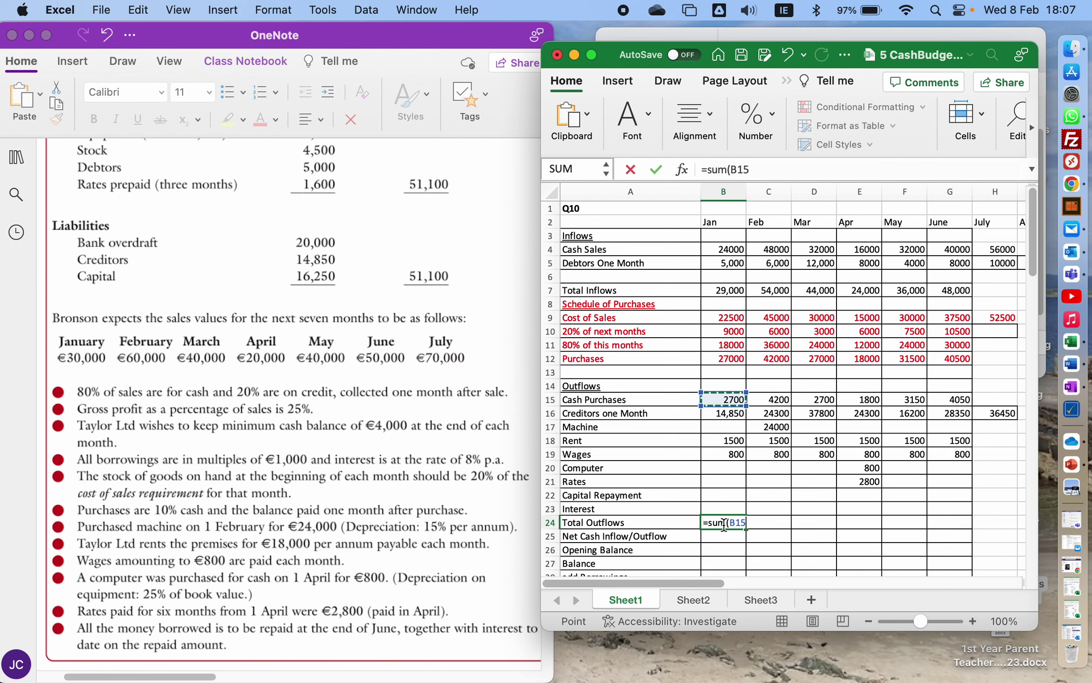
pyautogui.write(':')
pyautogui.press('Up')
pyautogui.write(')')
pyautogui.press('Return')
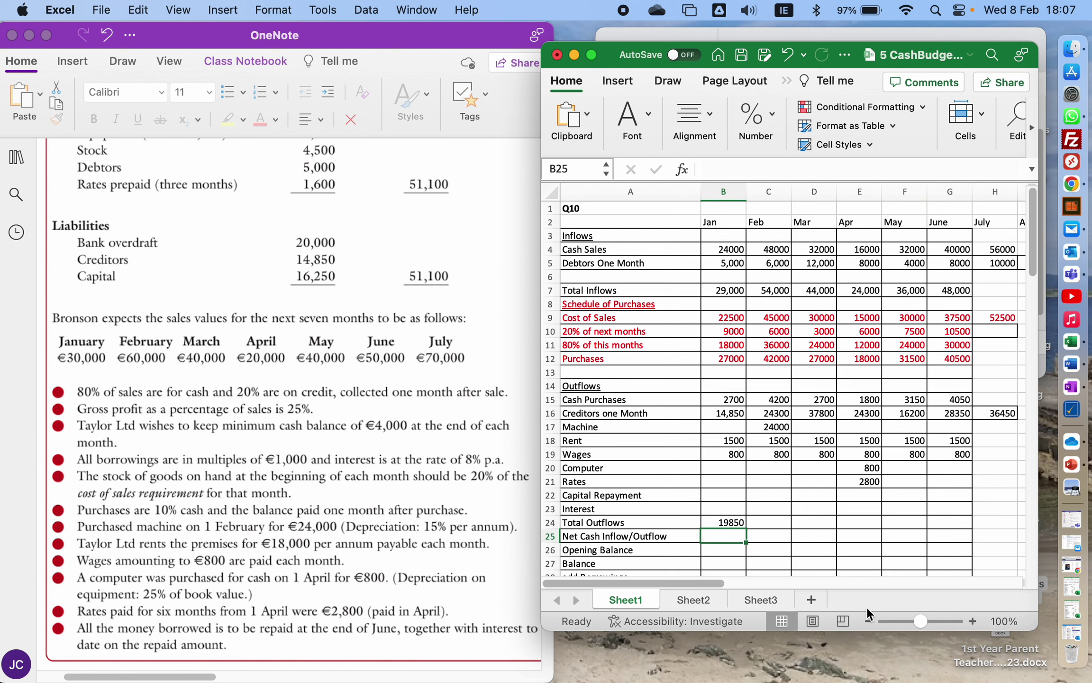
# Step: Calculate January's Net Cash Inflow/Outflow in B25 as total inflows less total outflows, =B7-B24
pyautogui.write('=')
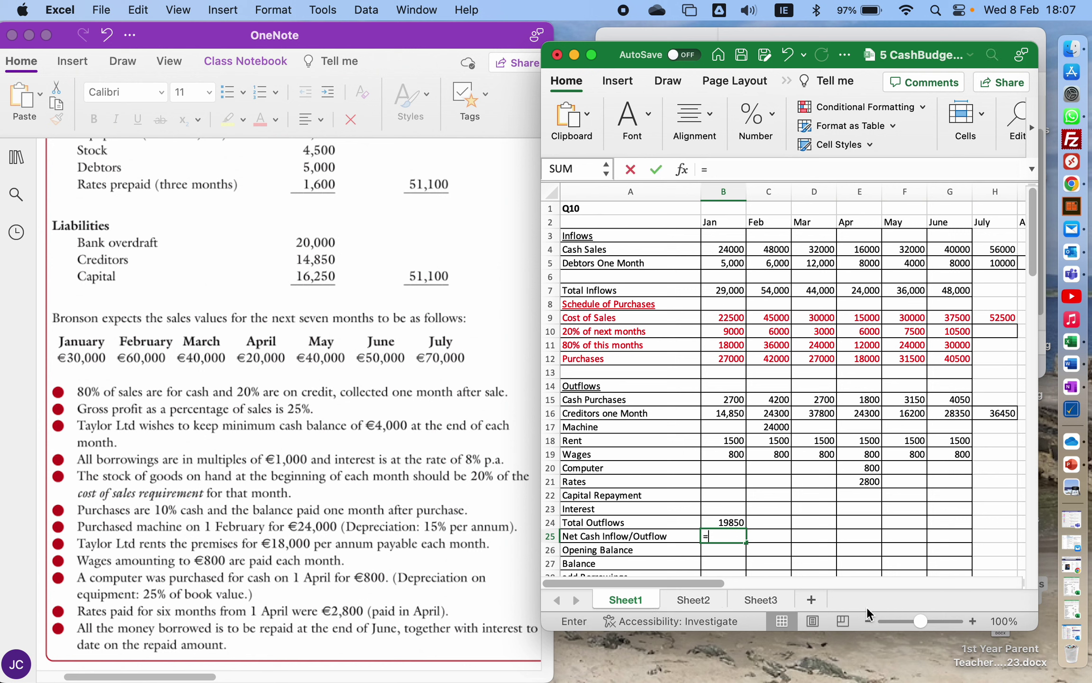
pyautogui.press('Up')
pyautogui.press('Up')
pyautogui.press('Up')
pyautogui.press('Up')
pyautogui.press('Up')
pyautogui.press('Up')
pyautogui.press('Up')
pyautogui.press('Up')
pyautogui.press('Up')
pyautogui.press('Up')
pyautogui.press('Up')
pyautogui.press('Up')
pyautogui.press('Up')
pyautogui.press('Up')
pyautogui.press('Up')
pyautogui.press('Up')
pyautogui.press('Up')
pyautogui.press('Up')
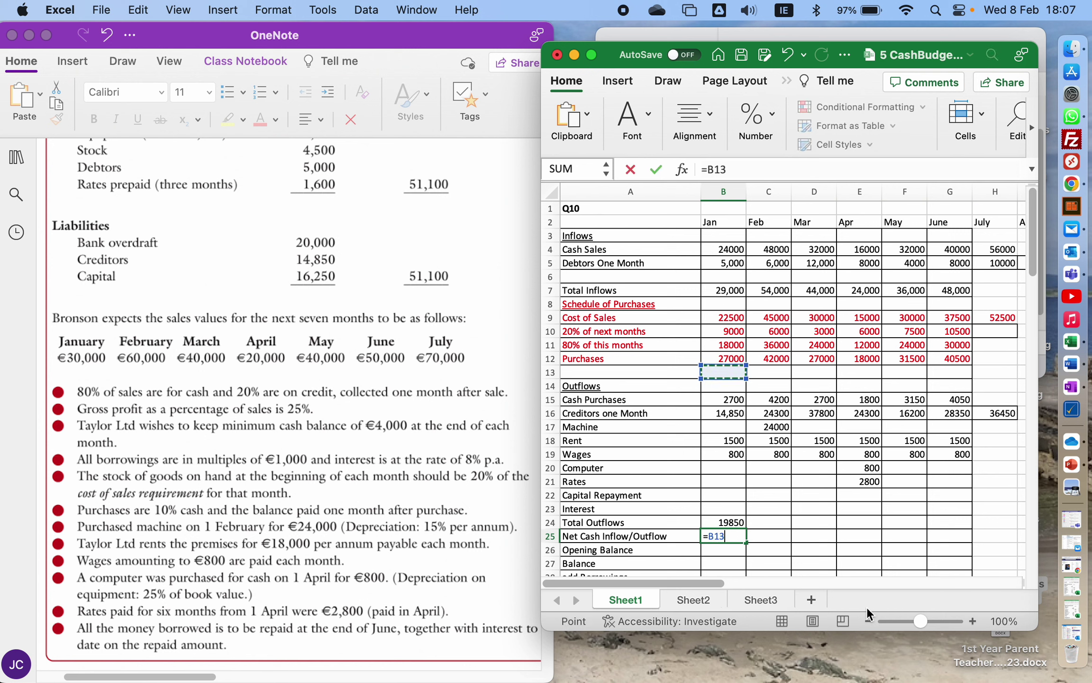
pyautogui.write('-')
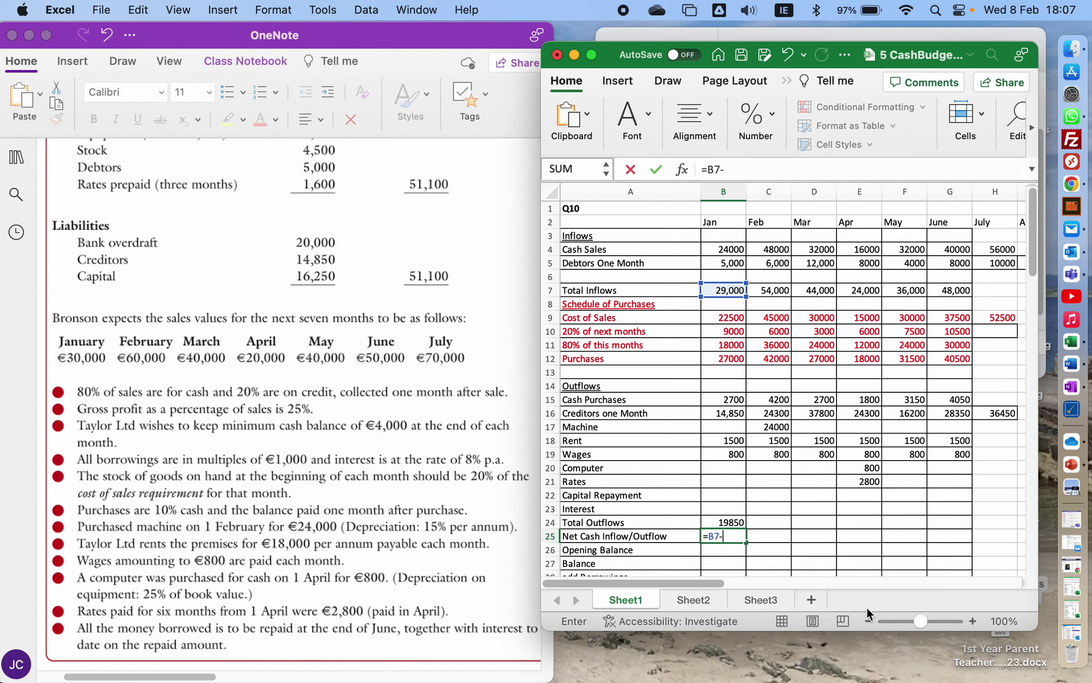
pyautogui.press('Up')
pyautogui.press('Return')
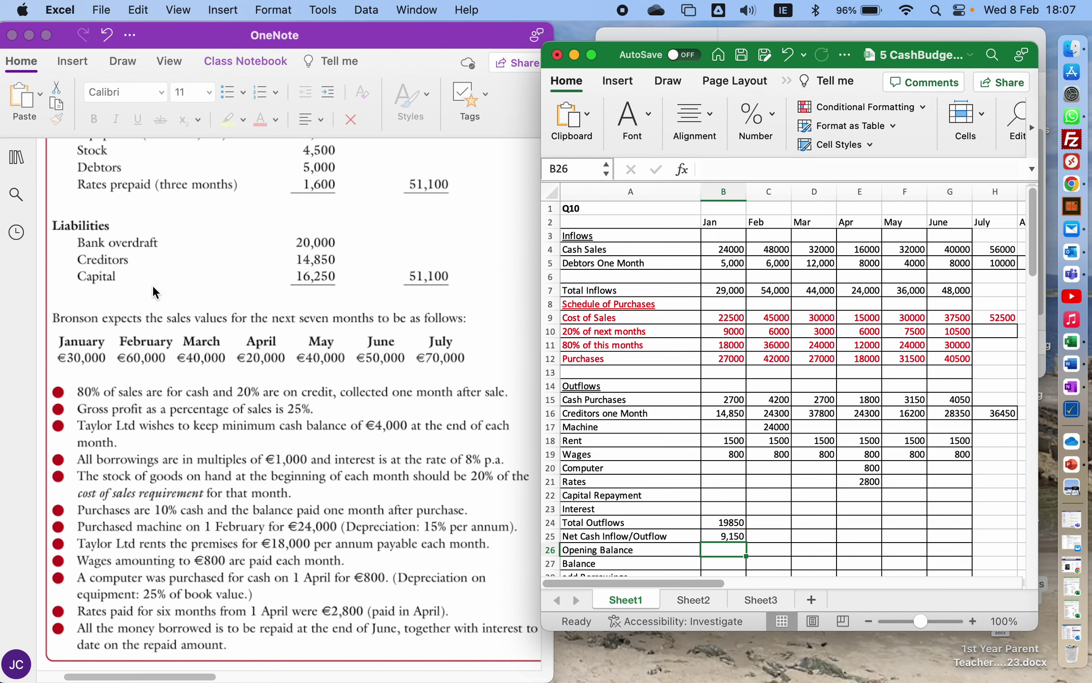
# Step: Enter -20000 as January's Opening Balance and calculate the Balance in B27 with =B25+B26
pyautogui.write('-20000')
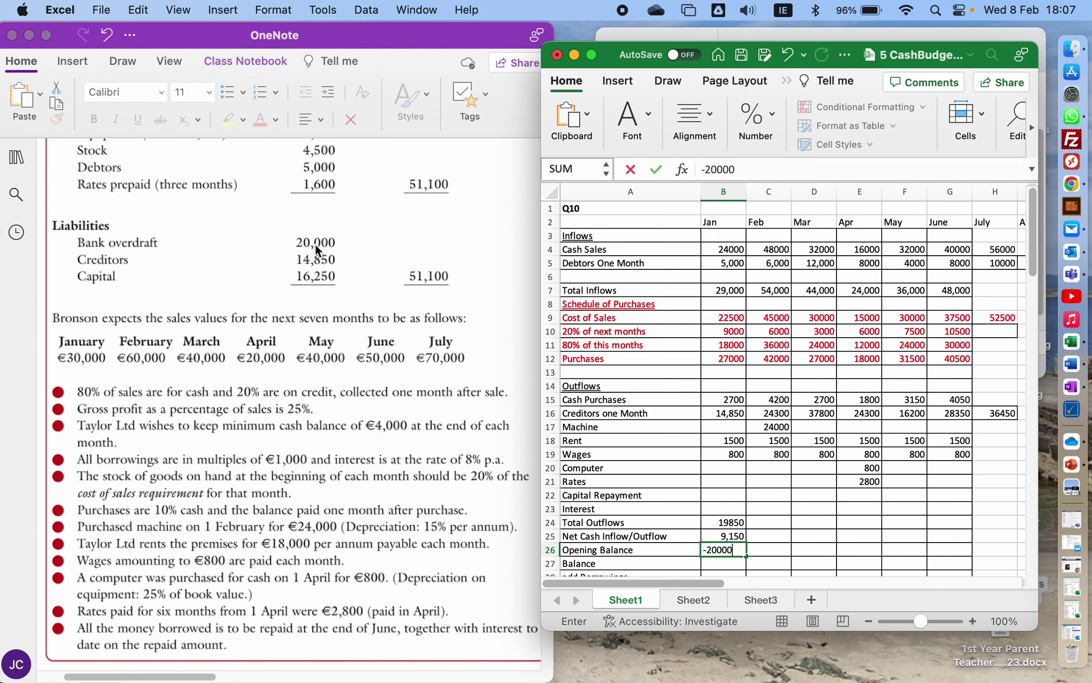
pyautogui.press('Return')
pyautogui.write('=')
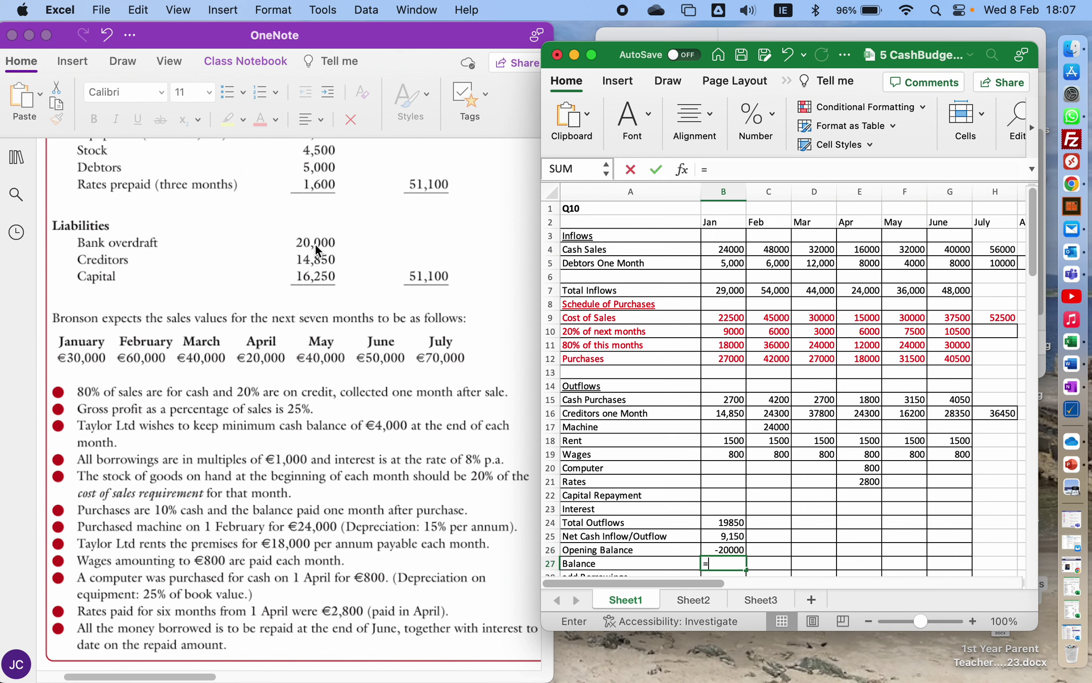
pyautogui.press('Up')
pyautogui.press('Up')
pyautogui.write('+')
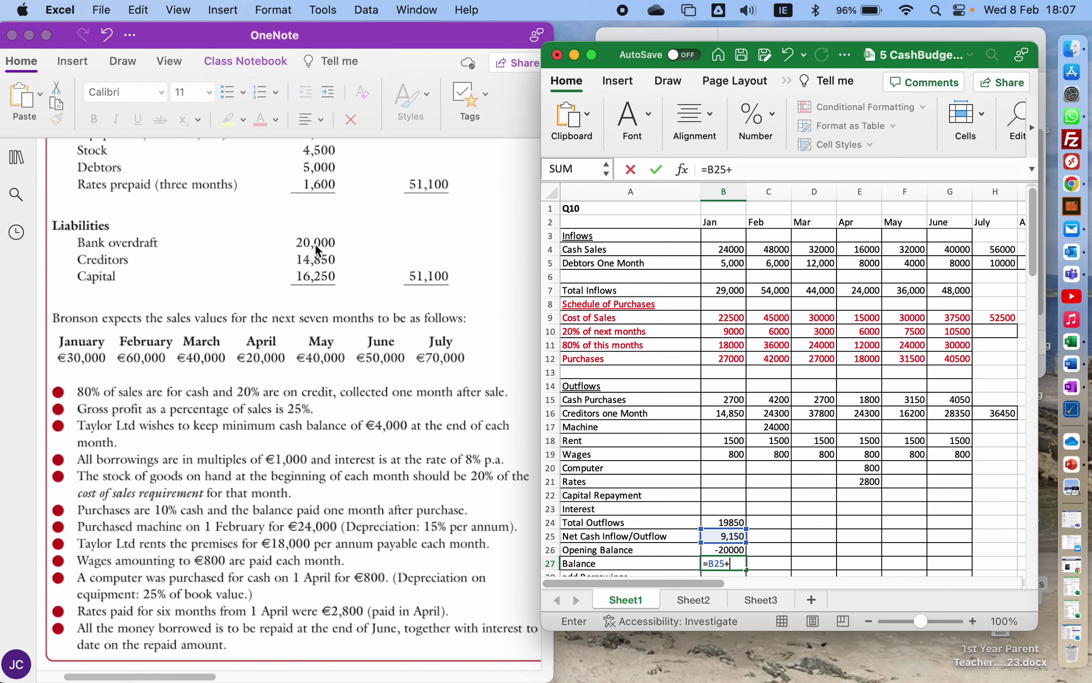
pyautogui.press('Up')
pyautogui.press('Return')
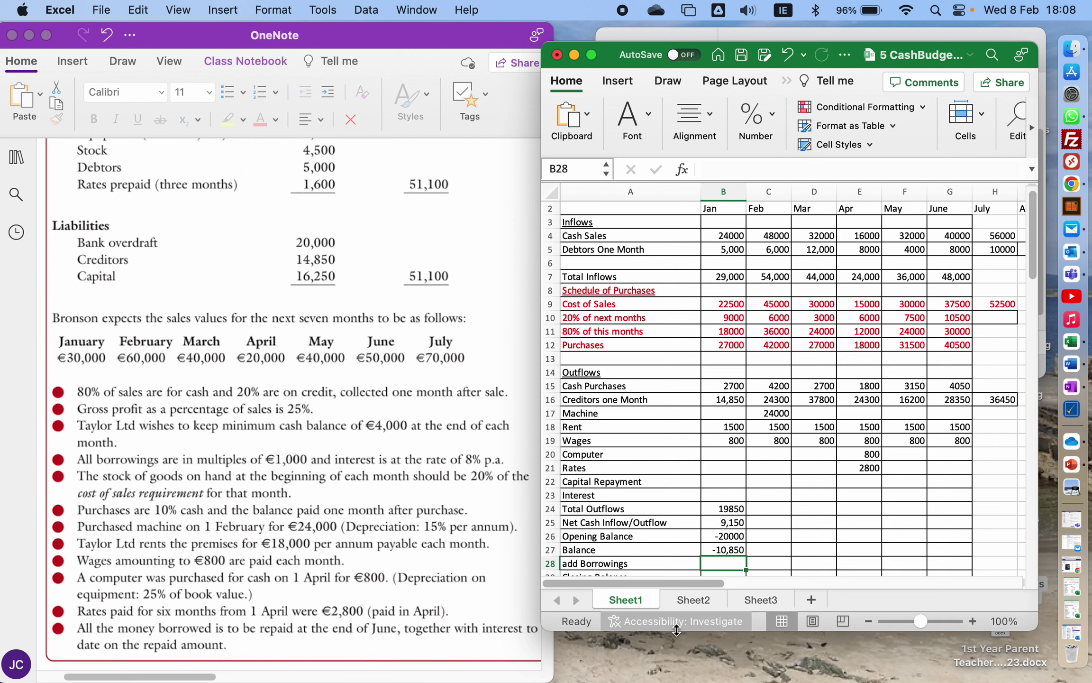
# Step: Enter January borrowings of 15000 and calculate the Closing Balance in B29 with =B27+B28
pyautogui.write('15000')
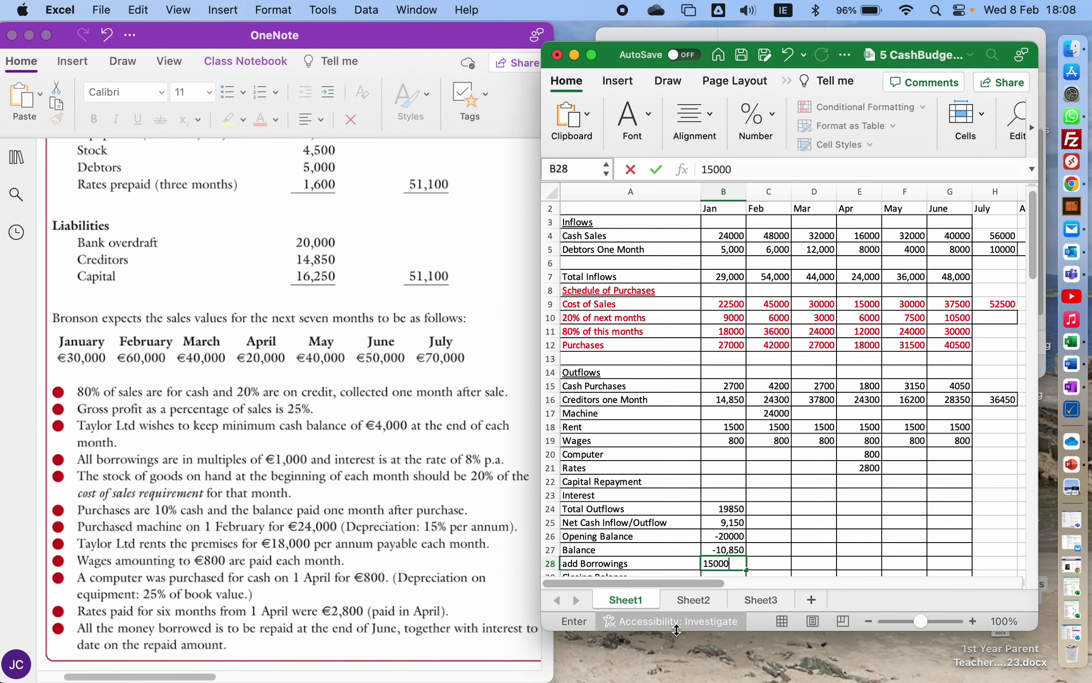
pyautogui.press('Return')
pyautogui.write('=')
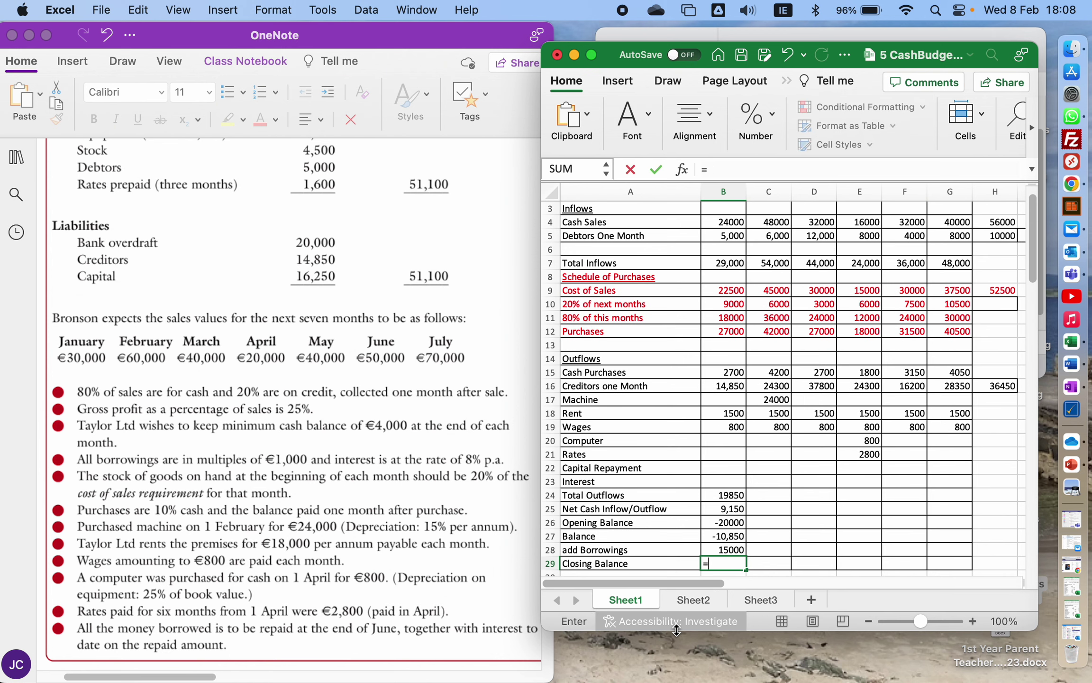
pyautogui.press('Up')
pyautogui.press('Up')
pyautogui.write('+')
pyautogui.press('Up')
pyautogui.press('Return')
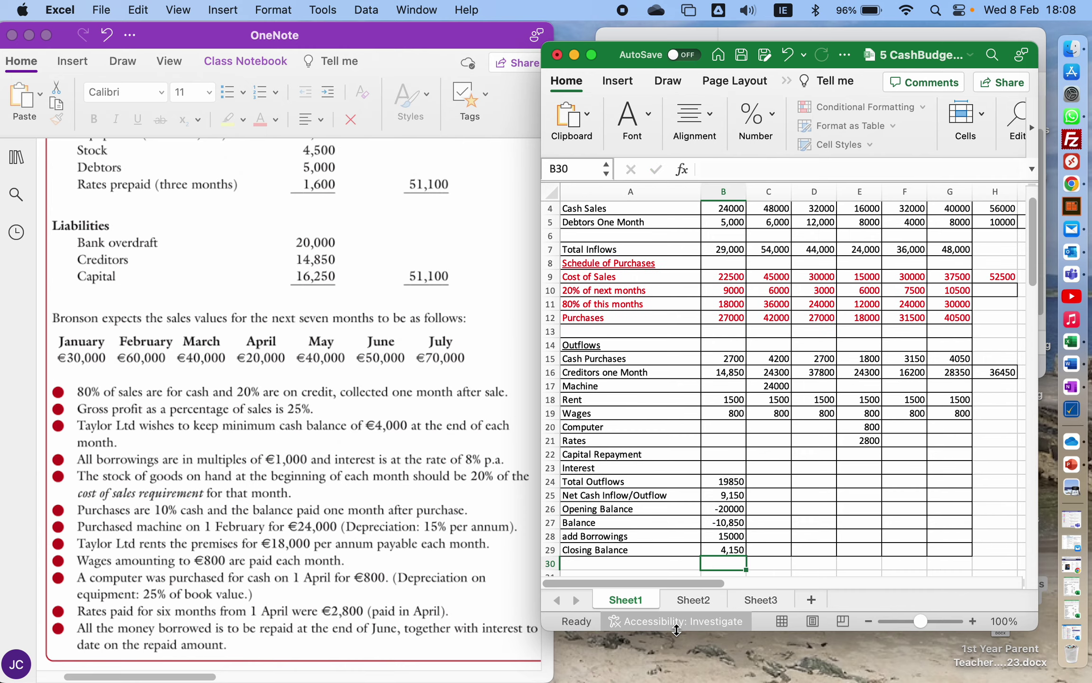
# Step: Link February's cell C25 in the Net Cash Inflow/Outflow row to January's Closing Balance with =B29
pyautogui.press('Up')
pyautogui.press('Right')
pyautogui.press('Up')
pyautogui.press('Up')
pyautogui.press('Up')
pyautogui.press('Up')
pyautogui.write('=')
pyautogui.press('Up')
pyautogui.press('Up')
pyautogui.press('Down')
pyautogui.press('Down')
pyautogui.press('Left')
pyautogui.press('Return')
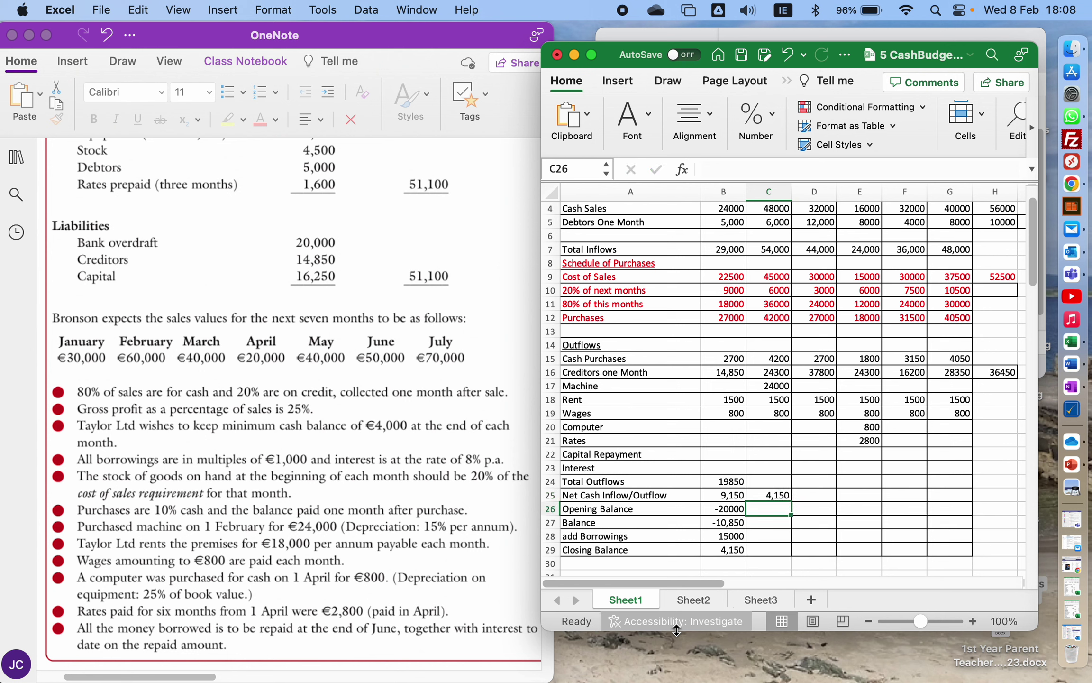
# Step: Copy January's Total Outflows formula from B24 across February to May
pyautogui.press('Up')
pyautogui.press('Up')
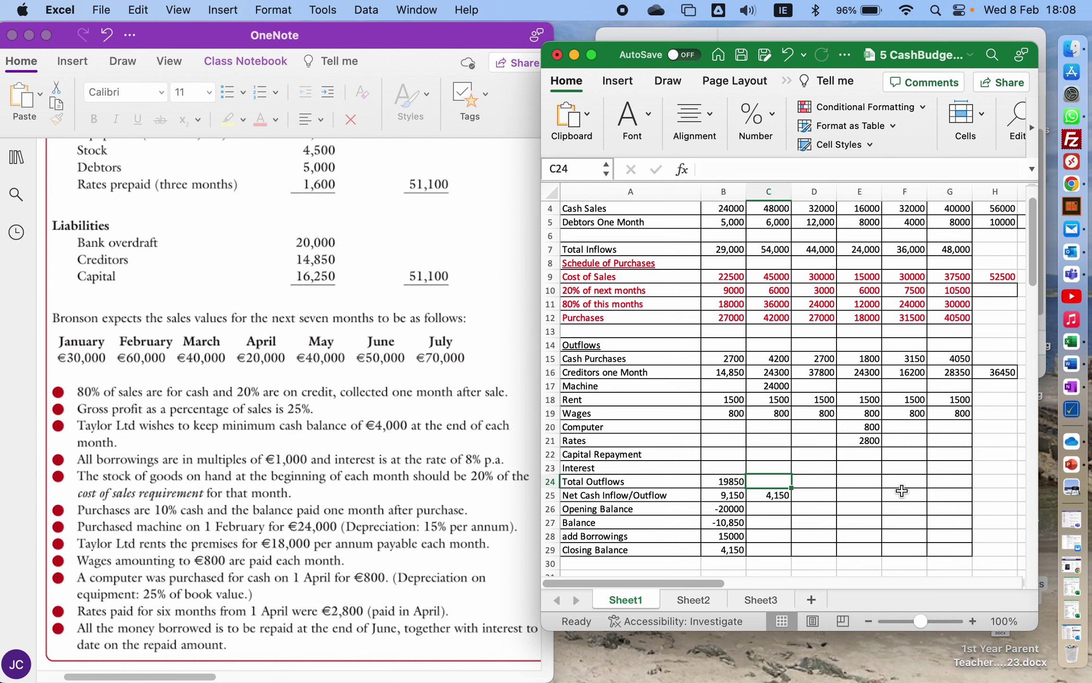
pyautogui.press('Left')
pyautogui.press('super+c')
pyautogui.press('Right')
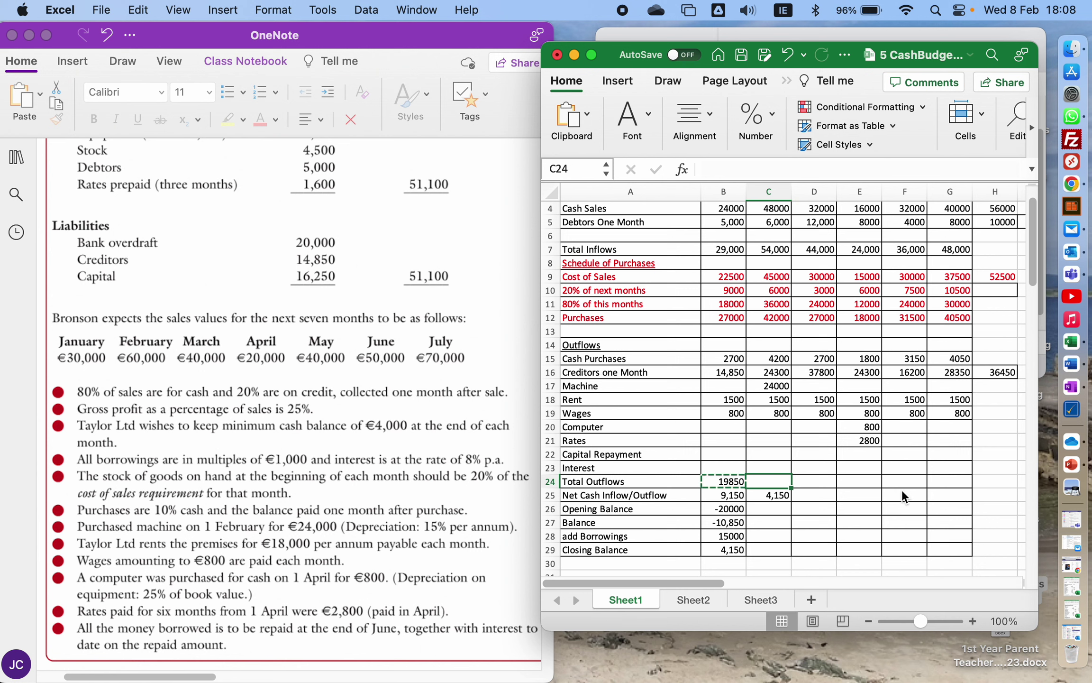
pyautogui.hotkey('shift', 'Right')
pyautogui.hotkey('shift', 'Right')
pyautogui.hotkey('shift', 'Right')
pyautogui.press('super+v')
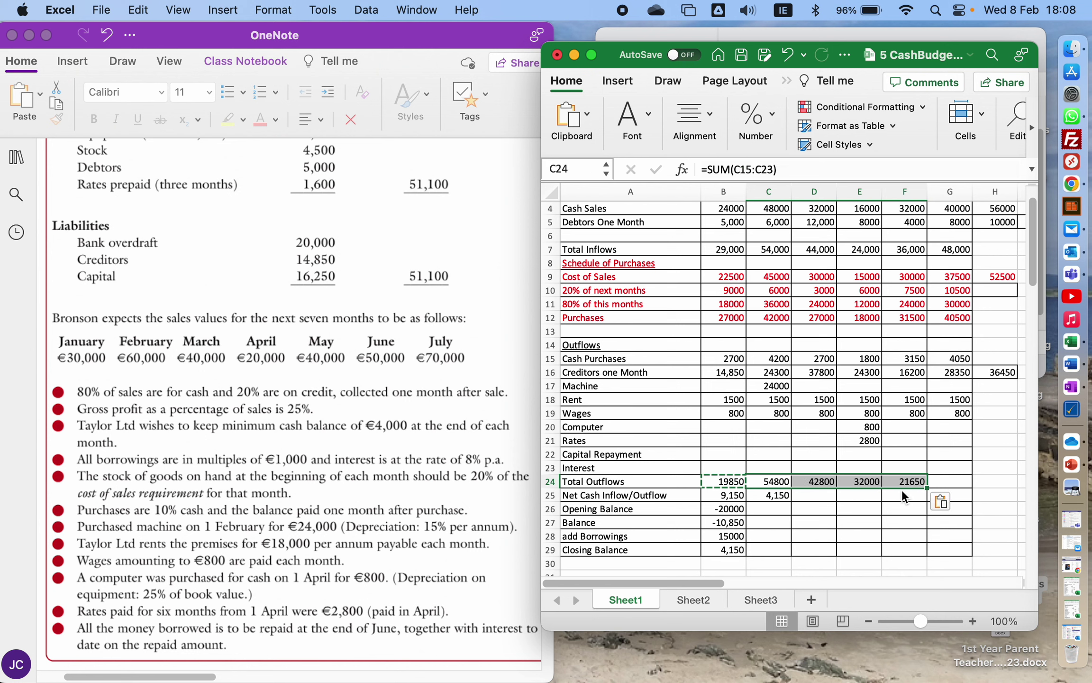
# Step: Copy February's Net Cash Inflow/Outflow formula in C25 across March to May
pyautogui.press('Down')
pyautogui.press('Left')
pyautogui.press('Right')
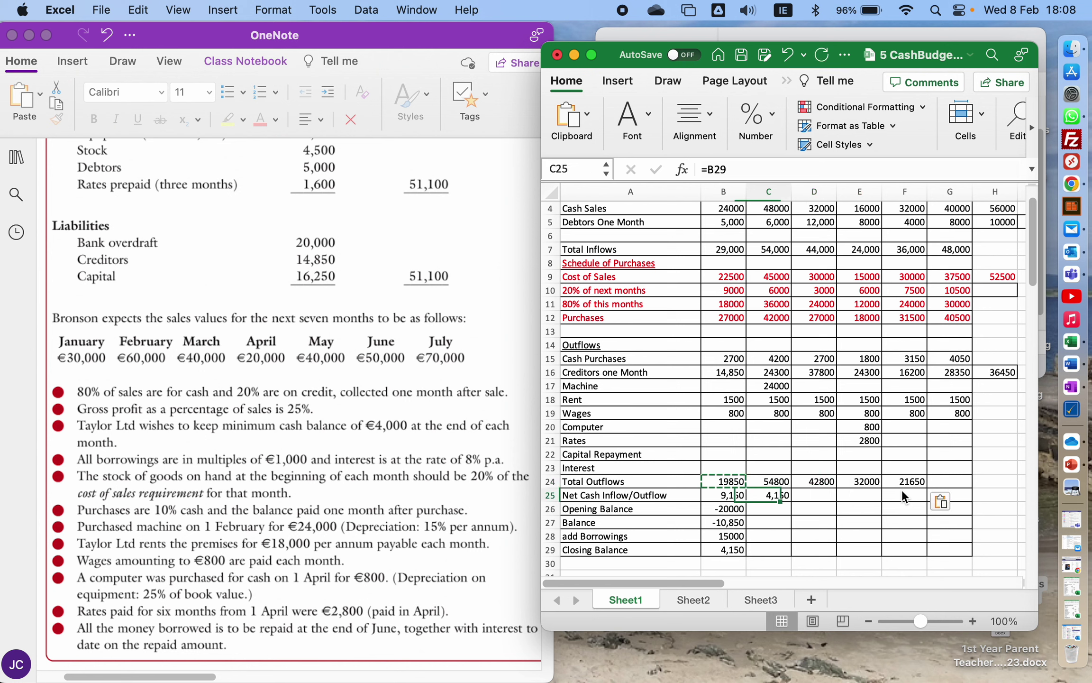
pyautogui.press('super+c')
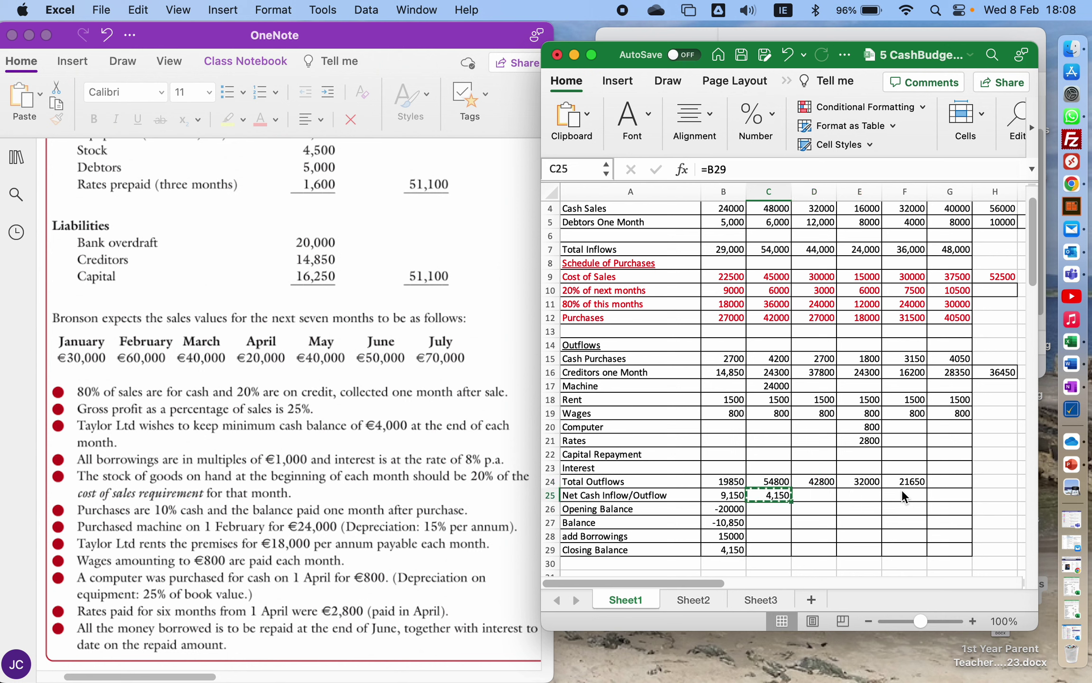
pyautogui.hotkey('shift', 'Right')
pyautogui.hotkey('shift', 'Right')
pyautogui.hotkey('shift', 'Right')
pyautogui.press('super+v')
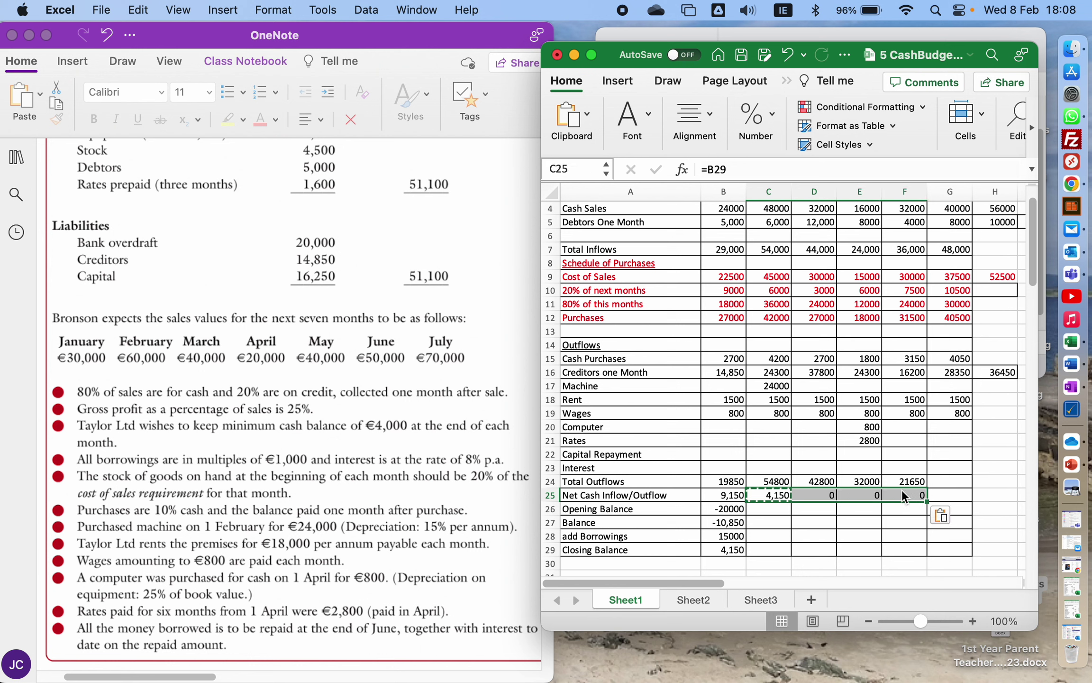
# Step: Clear the Net Cash Inflow/Outflow cells D25 to F25 for March to May
pyautogui.press('Down')
pyautogui.press('Up')
pyautogui.press('Right')
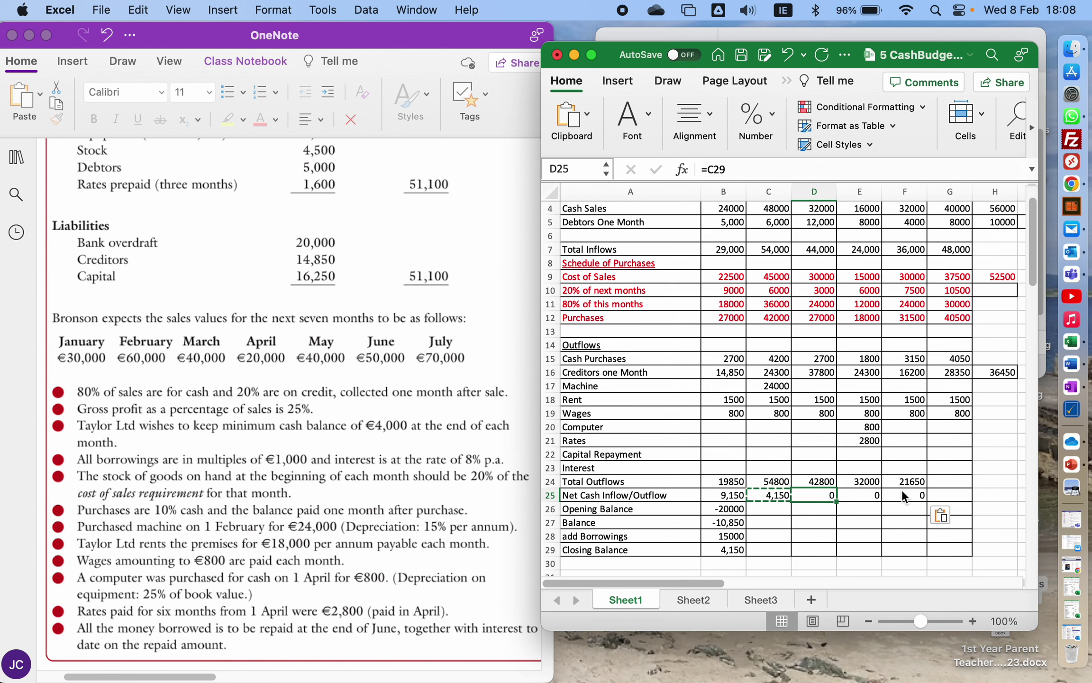
pyautogui.write('=')
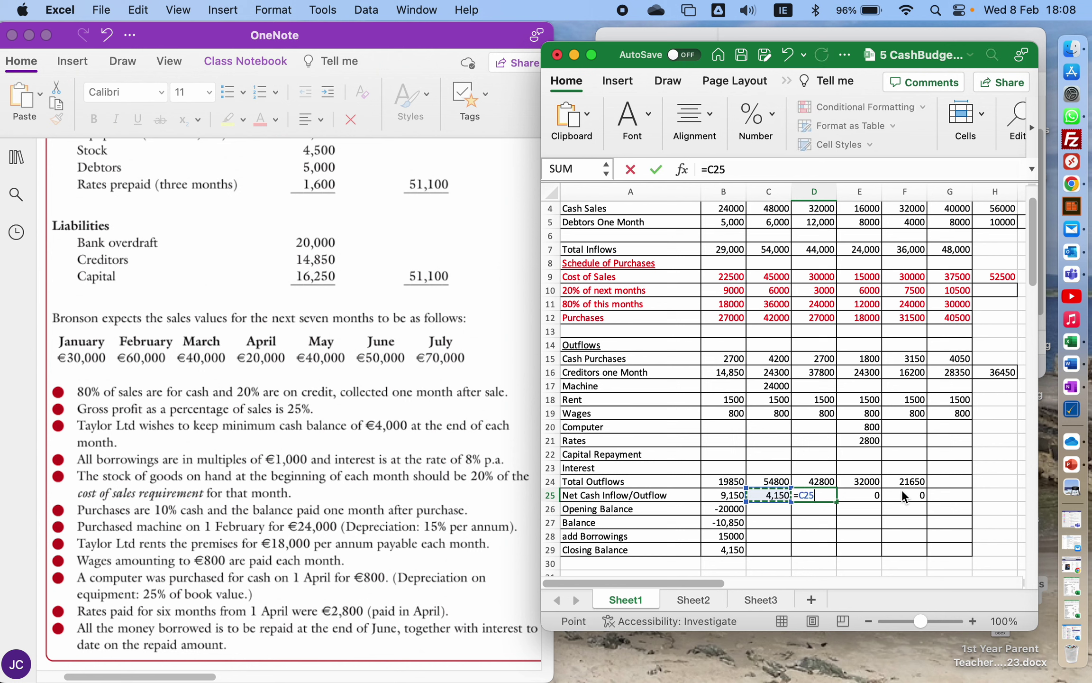
pyautogui.press('BackSpace')
pyautogui.press('BackSpace')
pyautogui.press('BackSpace')
pyautogui.press('BackSpace')
pyautogui.press('Tab')
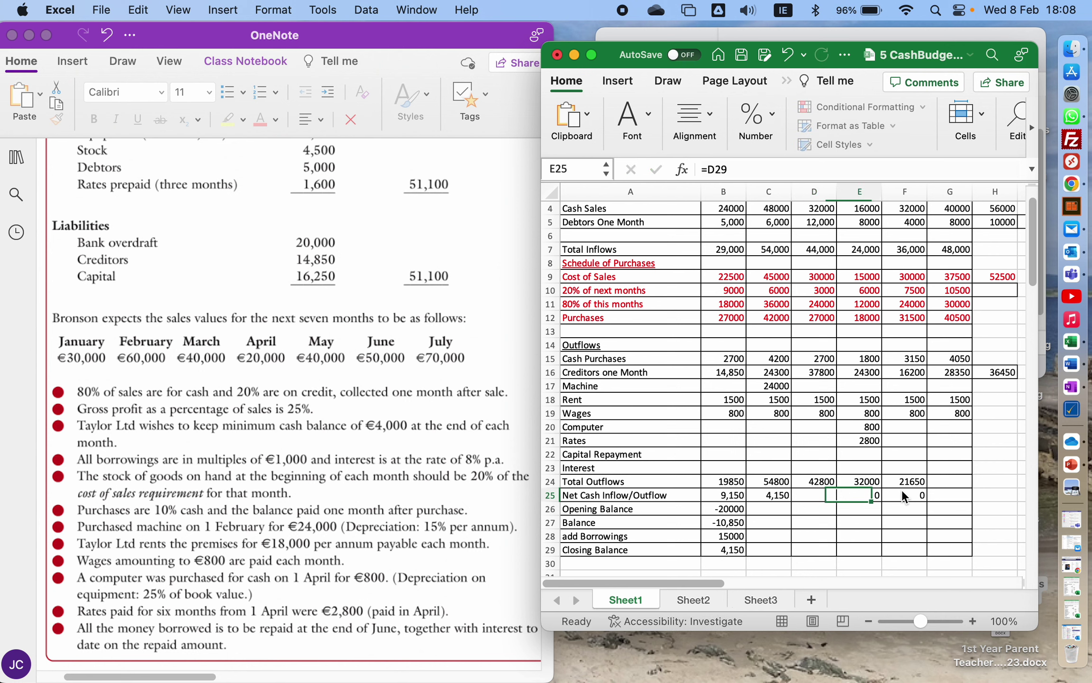
pyautogui.press('Delete')
pyautogui.press('Tab')
pyautogui.press('BackSpace')
pyautogui.press('Left')
pyautogui.press('Left')
pyautogui.press('Left')
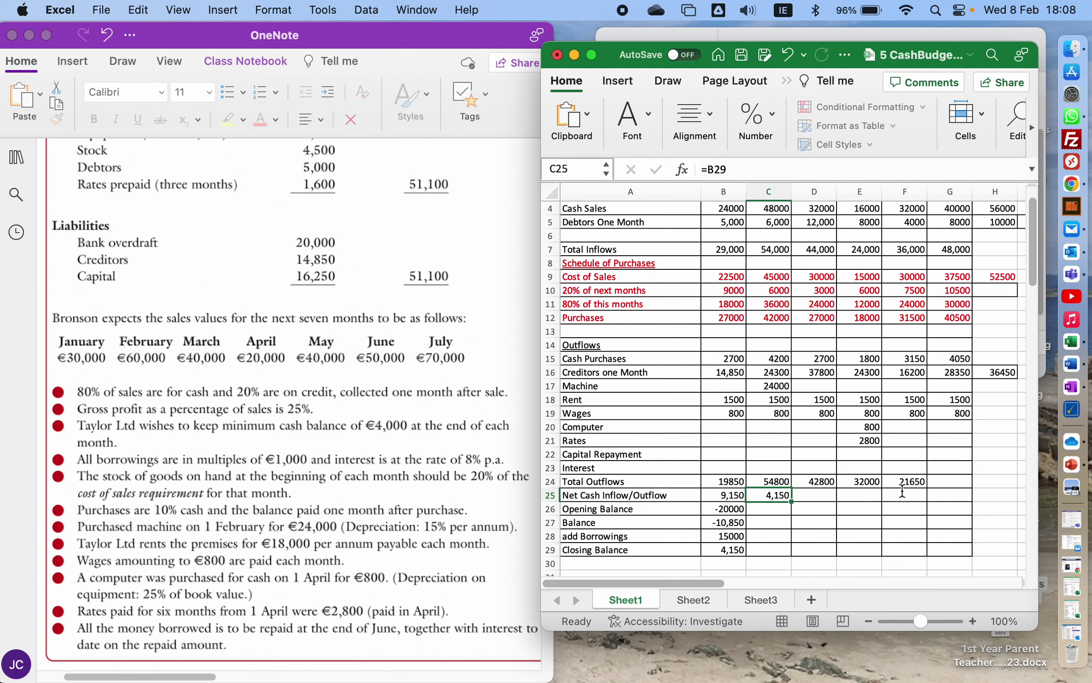
# Step: Paste February's C25 formula into the March to May cells D25:F25, using the Formulas paste option
pyautogui.press('super+c')
pyautogui.press('Right')
pyautogui.hotkey('shift', 'Right')
pyautogui.hotkey('shift', 'Right')
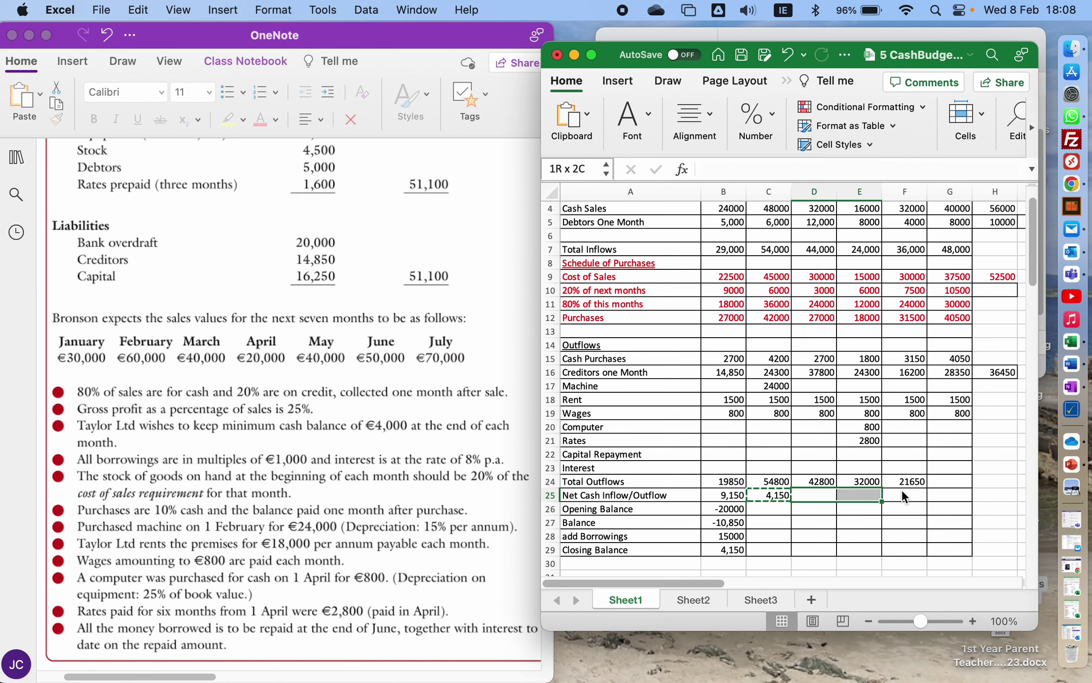
pyautogui.press('super+v')
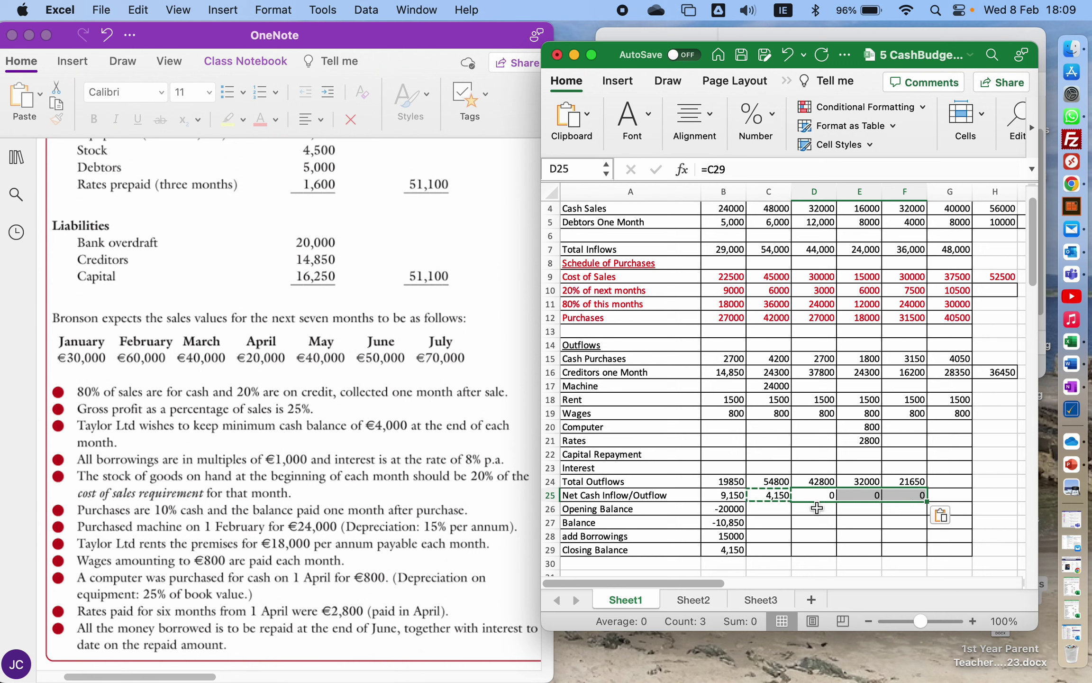
pyautogui.click(940, 516)
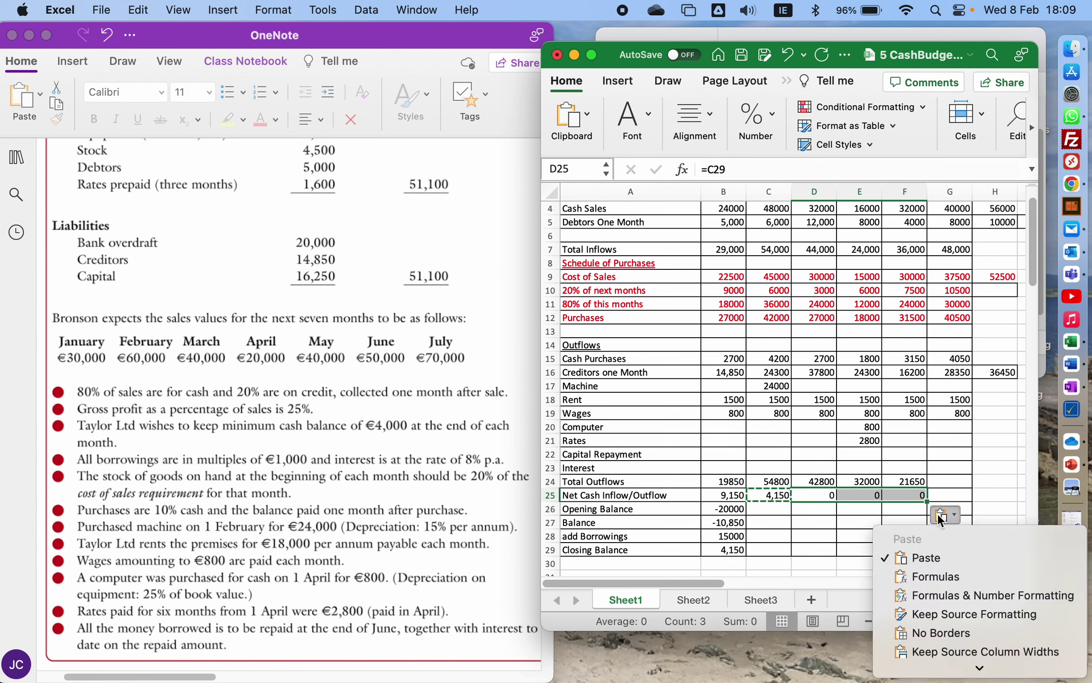
pyautogui.click(924, 575)
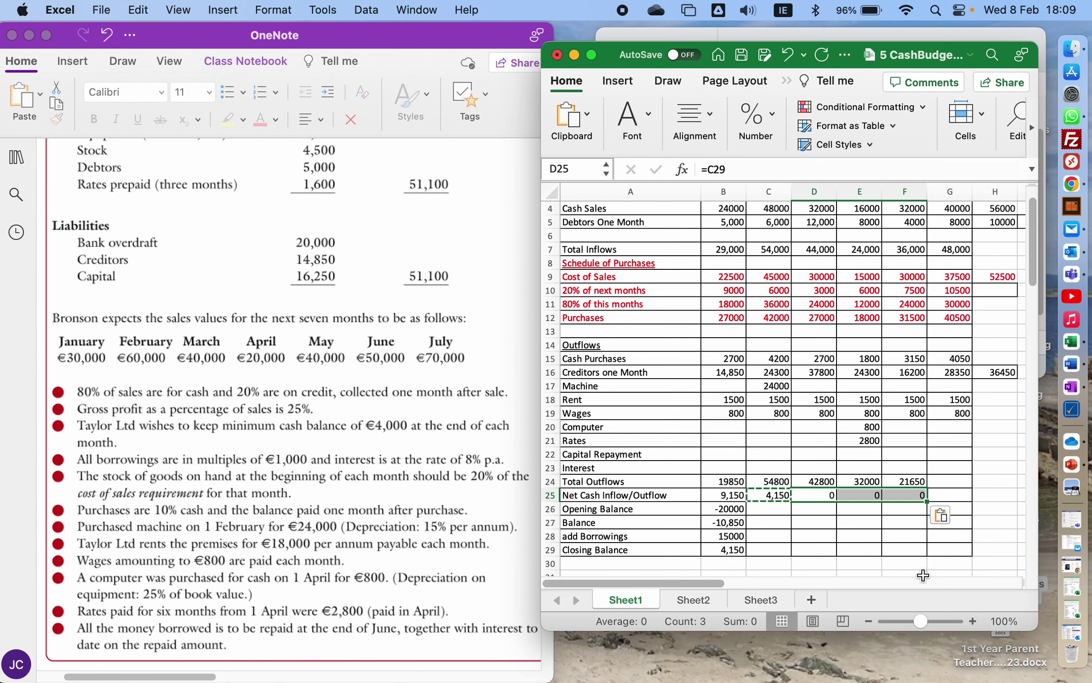
pyautogui.click(774, 497)
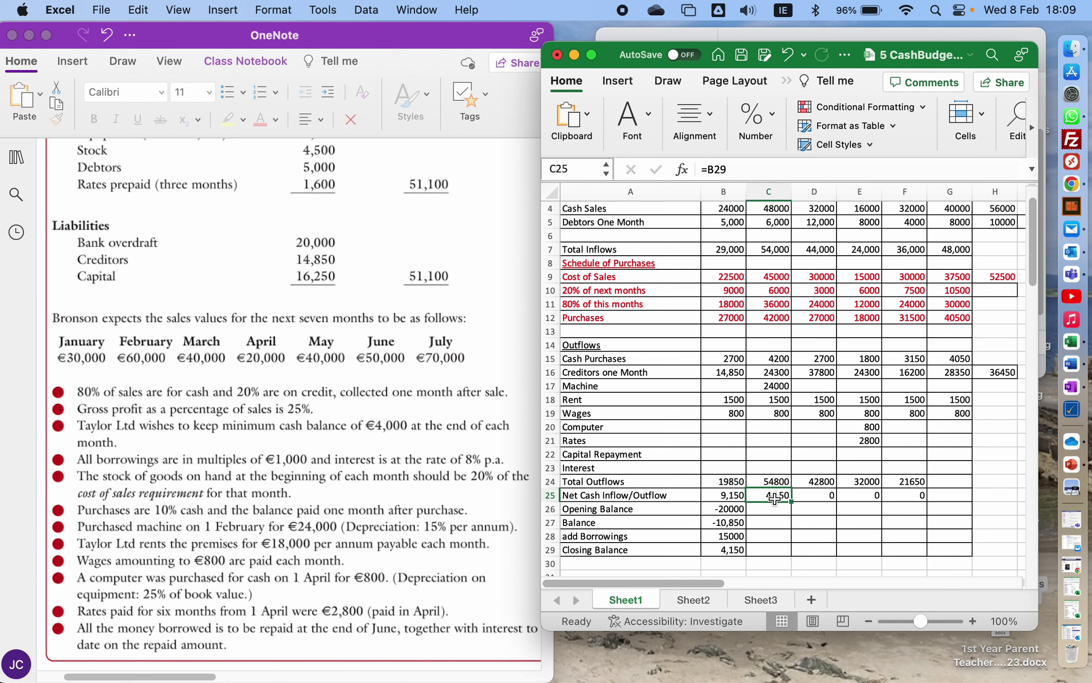
pyautogui.click(821, 499)
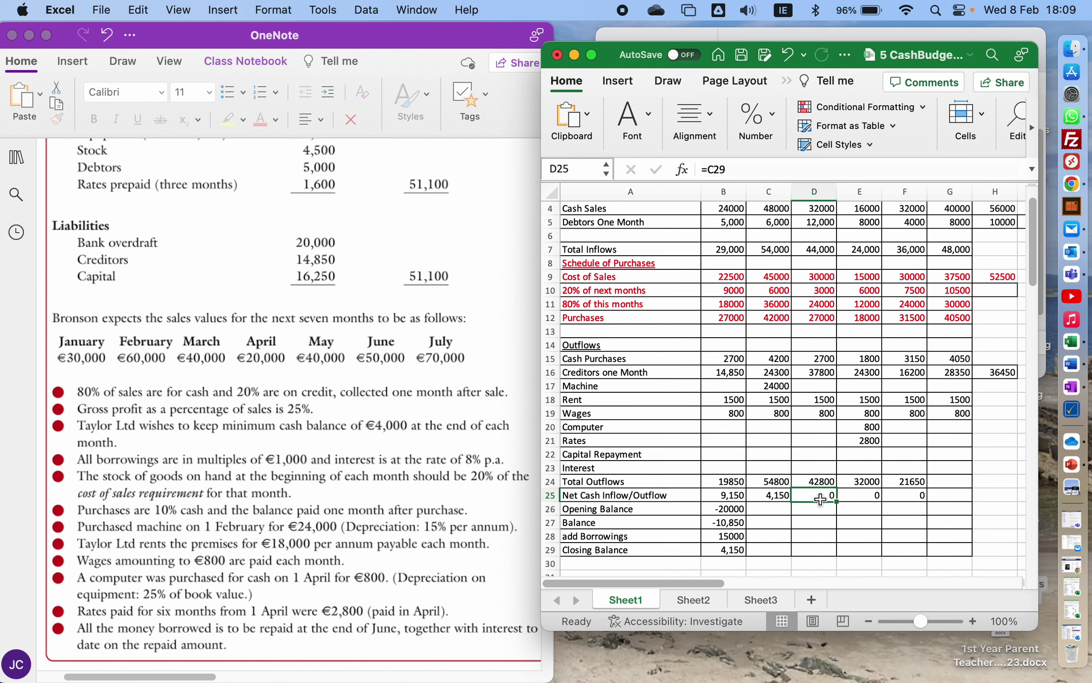
pyautogui.press('Left')
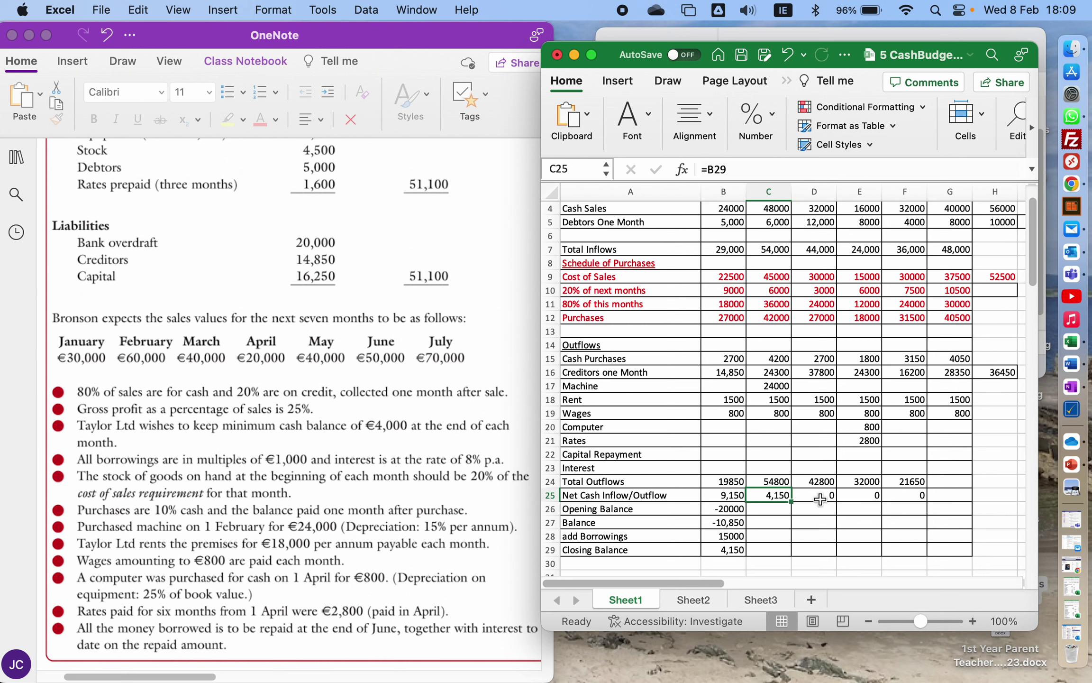
pyautogui.press('Down')
pyautogui.press('Left')
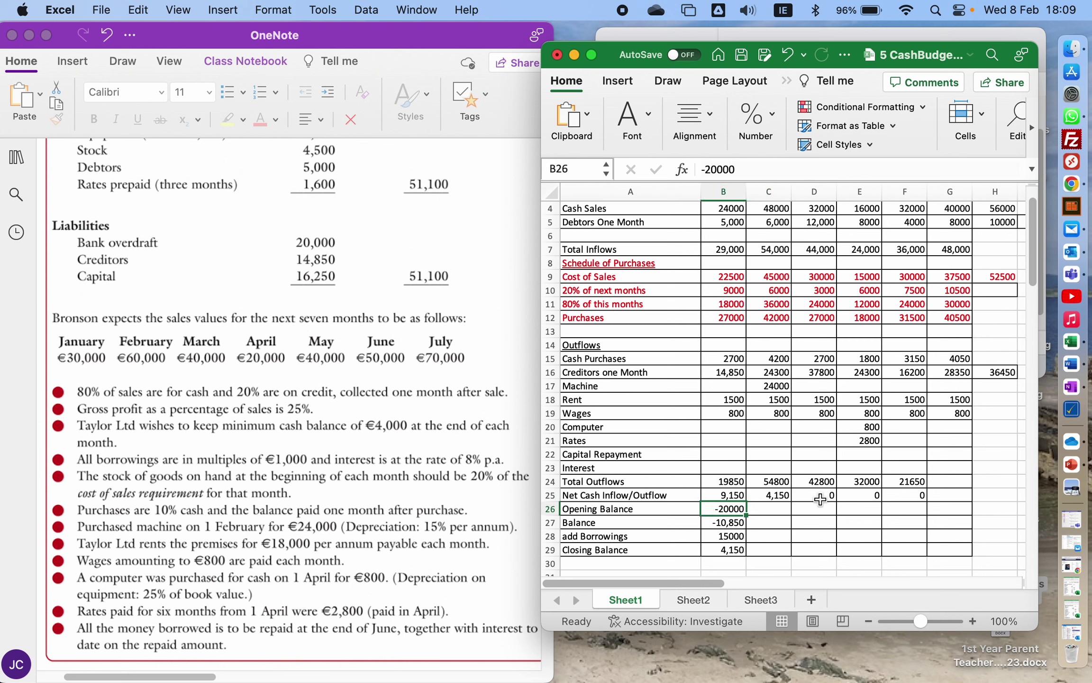
pyautogui.press('cmd+c')
pyautogui.press('Right')
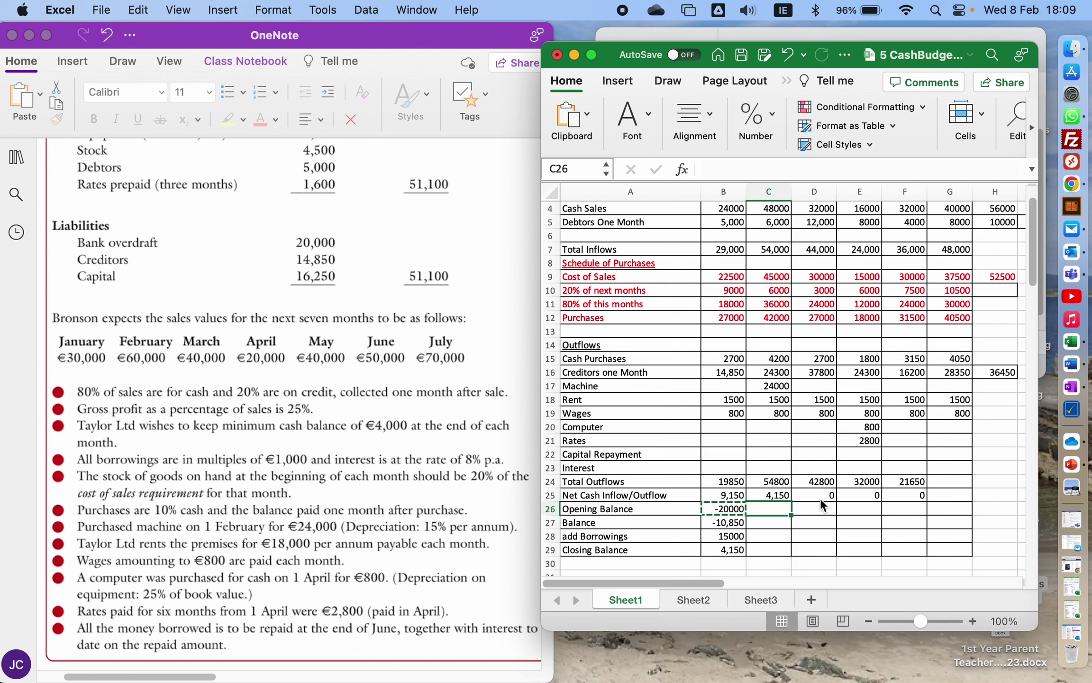
# Step: Clear February's Net Cash Inflow/Outflow cell C25 and link February's Opening Balance in C26 to January's closing balance with =B29
pyautogui.press('Up')
pyautogui.press('Delete')
pyautogui.press('Down')
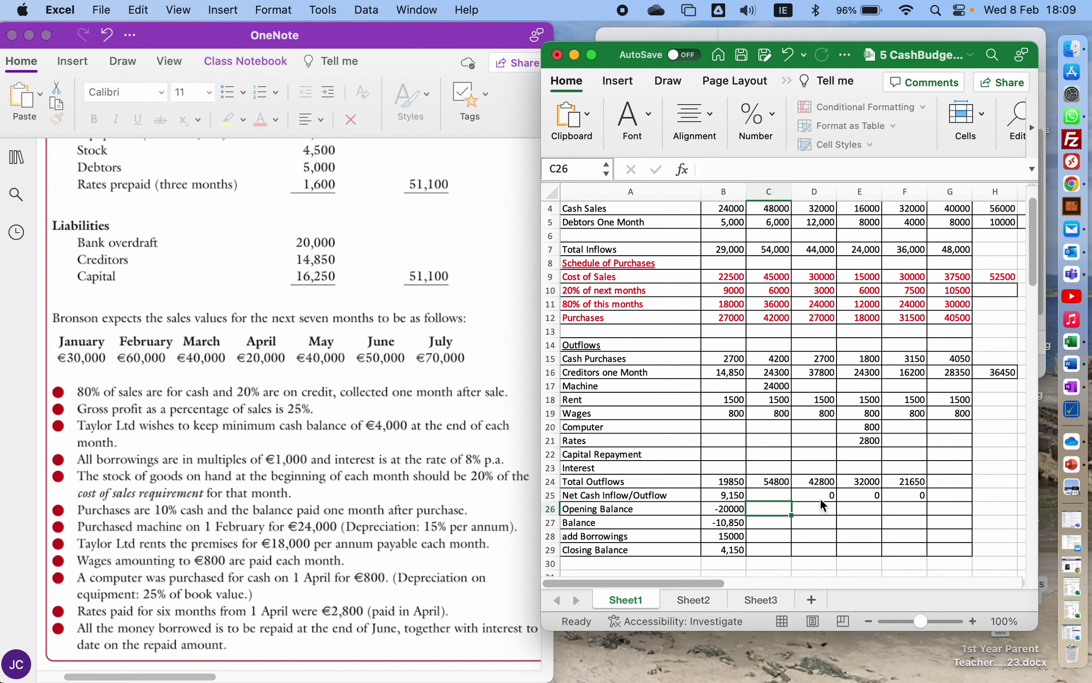
pyautogui.write('=b29')
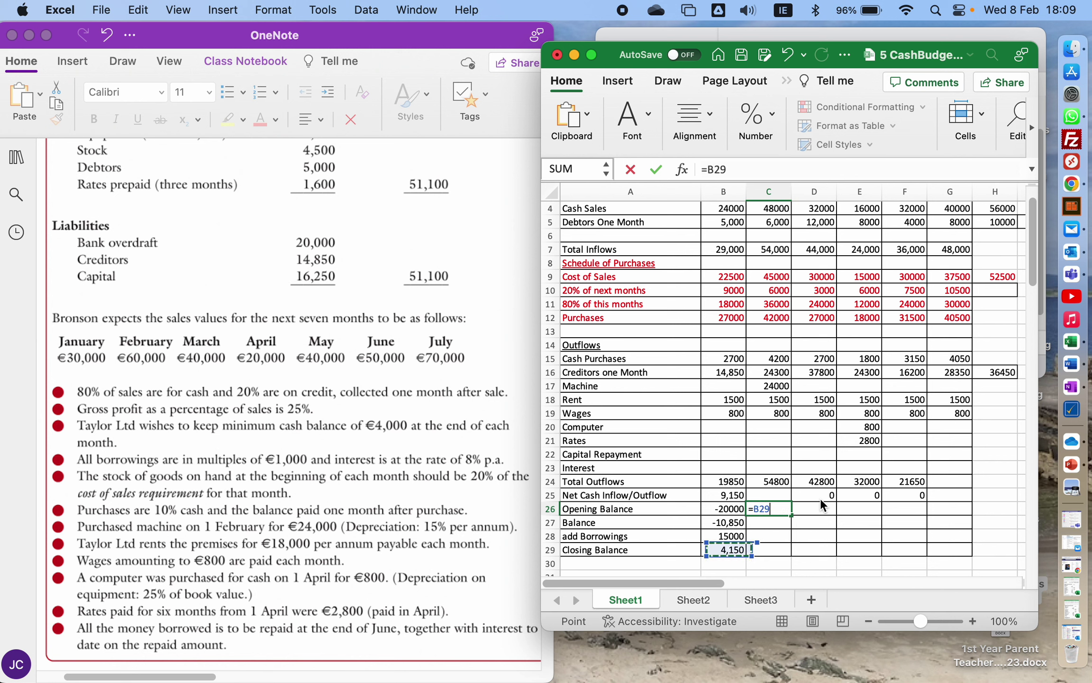
pyautogui.press('Return')
# Step: Calculate February's Net Cash Inflow/Outflow in C25 as total inflows minus total outflows, =C7-C24
pyautogui.press('Up')
pyautogui.press('Up')
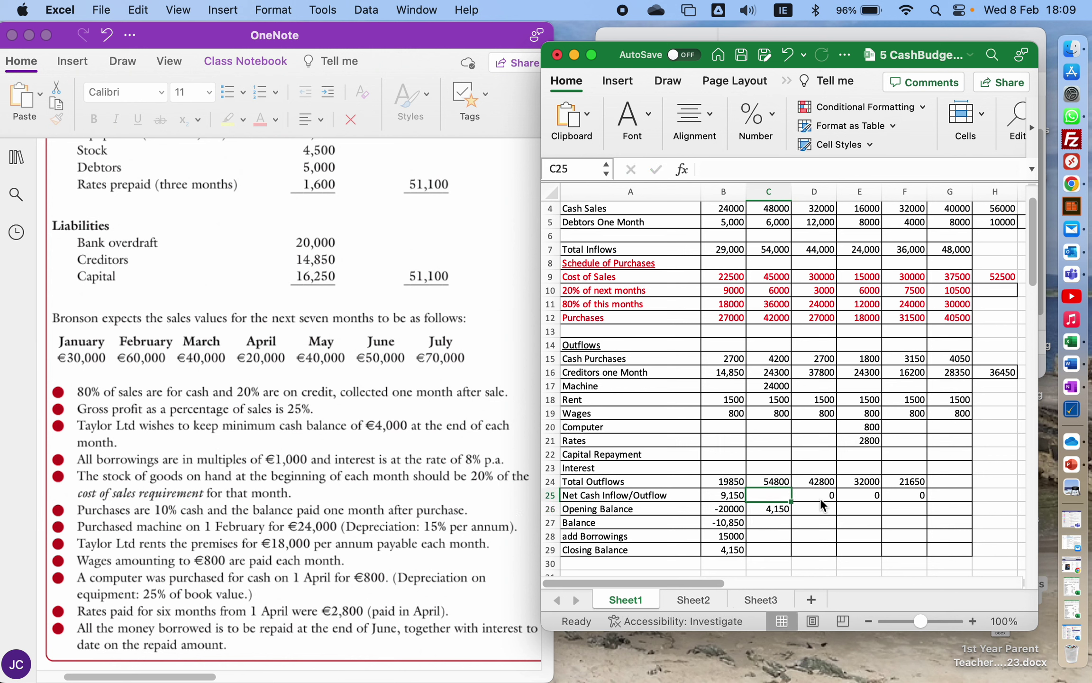
pyautogui.write('=')
pyautogui.press('Up')
pyautogui.press('Up')
pyautogui.press('Up')
pyautogui.press('Up')
pyautogui.press('Up')
pyautogui.press('Up')
pyautogui.press('Up')
pyautogui.press('Up')
pyautogui.press('Up')
pyautogui.press('Up')
pyautogui.press('Up')
pyautogui.press('Up')
pyautogui.press('Up')
pyautogui.press('Up')
pyautogui.press('Up')
pyautogui.press('Up')
pyautogui.press('Up')
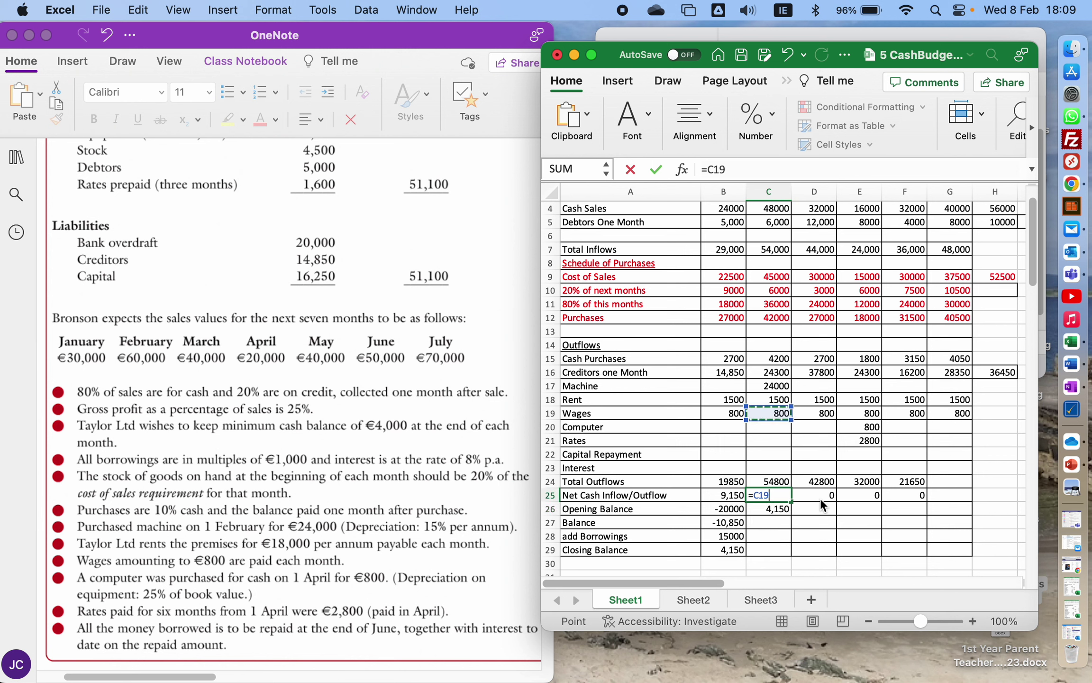
pyautogui.press('Up')
pyautogui.write('-')
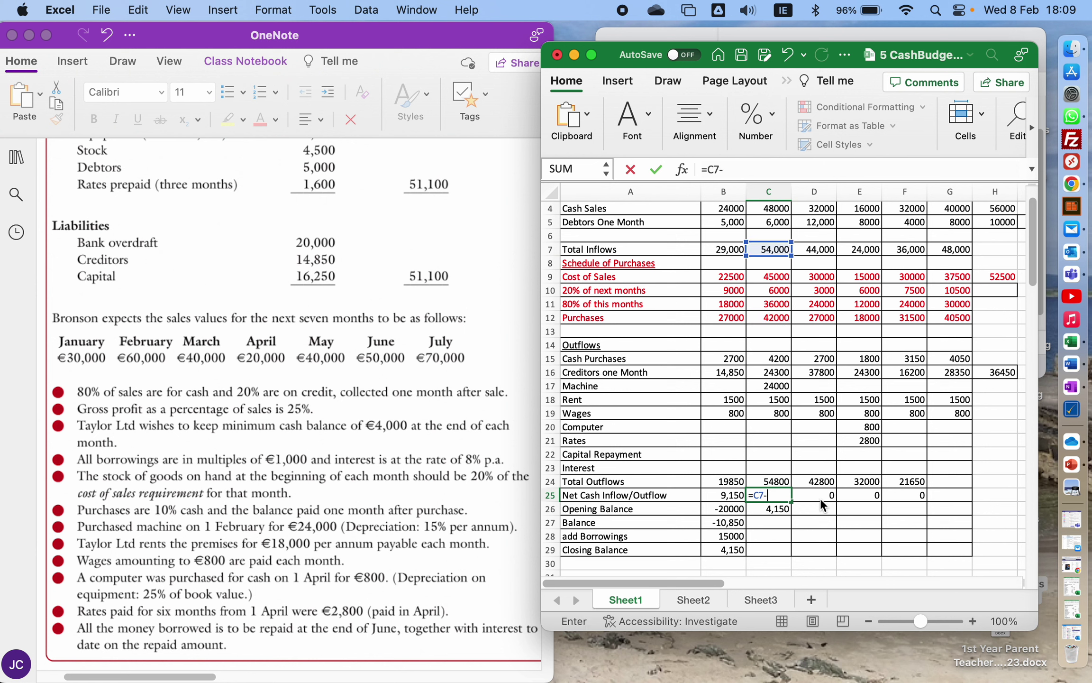
pyautogui.press('Up')
pyautogui.press('Return')
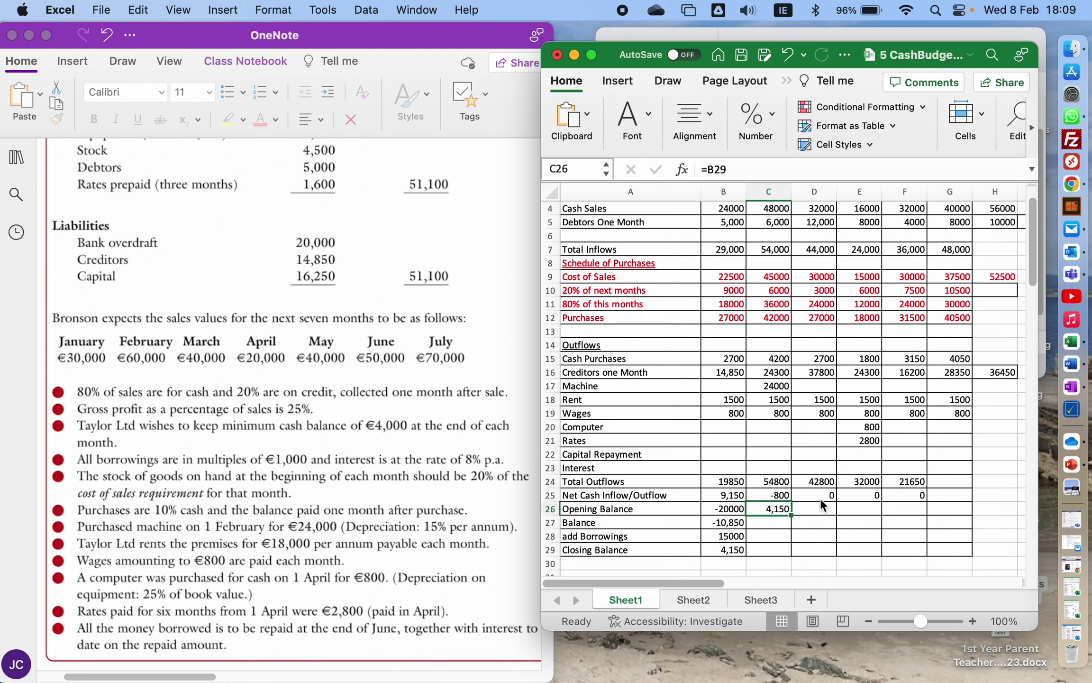
# Step: Calculate February's Balance in C27 as net cash plus opening balance, =C25+C26
pyautogui.press('Down')
pyautogui.write('=')
pyautogui.press('Up')
pyautogui.press('Up')
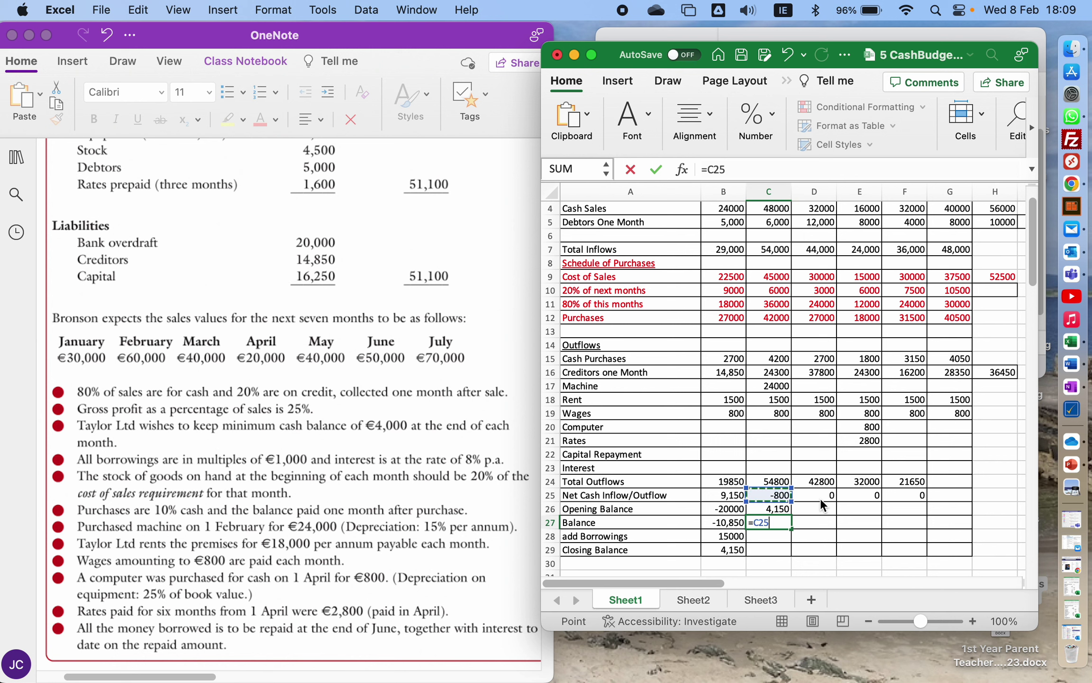
pyautogui.write('+')
pyautogui.press('Up')
pyautogui.press('Return')
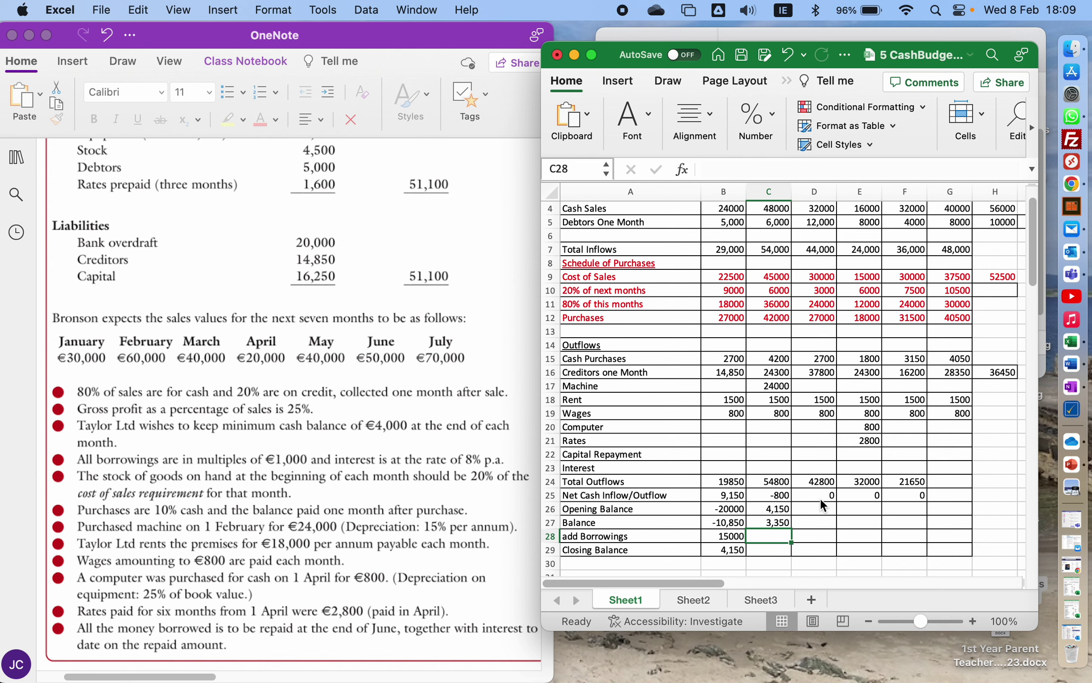
# Step: Enter February borrowings of 1000 in C28 and calculate the Closing Balance in C29 as =C27+C28
pyautogui.write('1000')
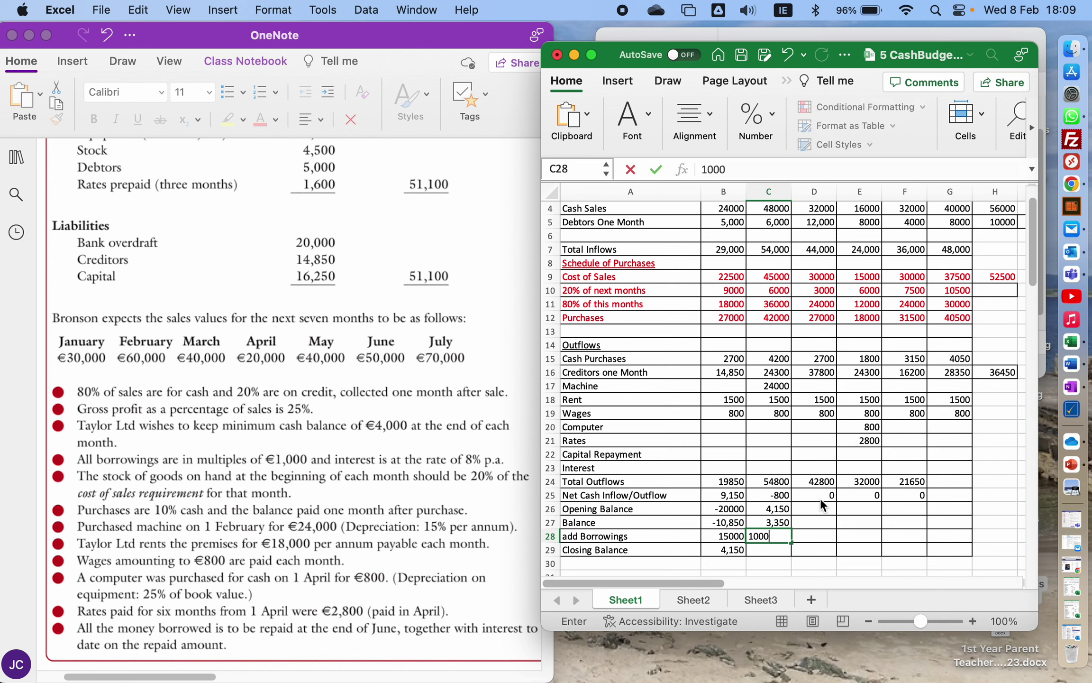
pyautogui.press('Return')
pyautogui.write('=')
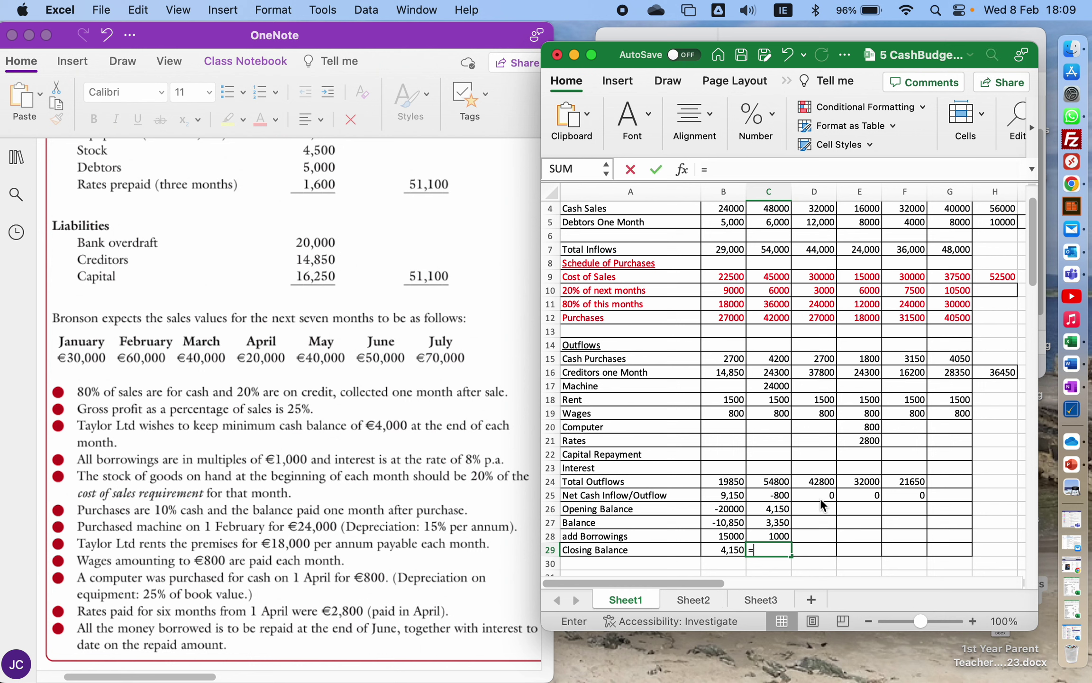
pyautogui.press('Up')
pyautogui.press('Up')
pyautogui.write('+')
pyautogui.press('Up')
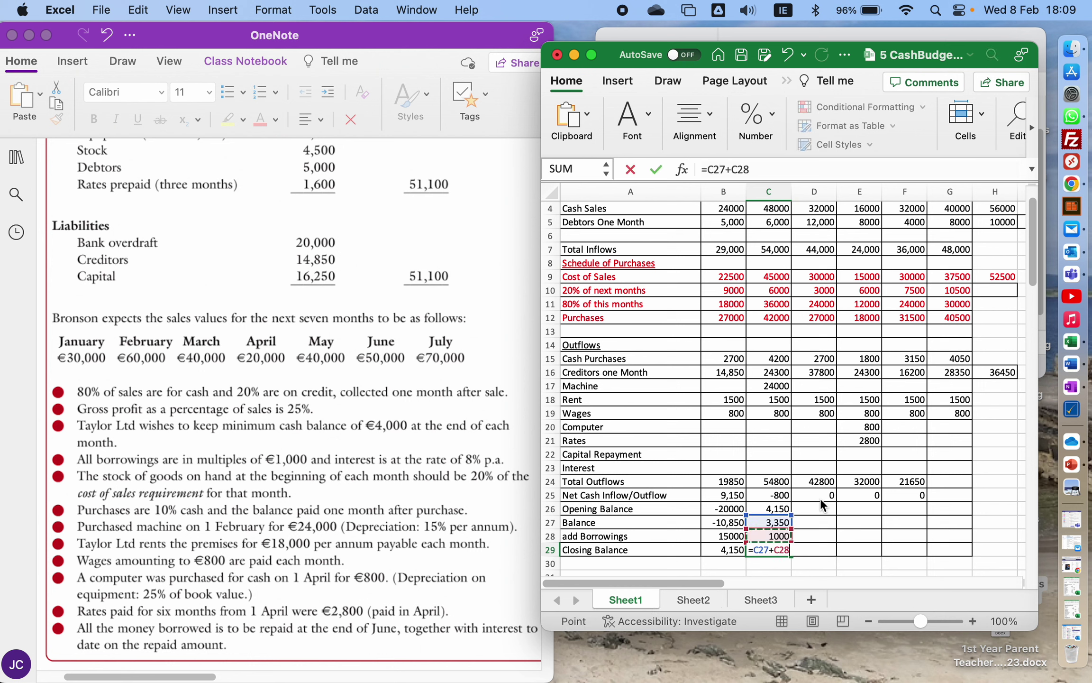
pyautogui.press('Return')
pyautogui.press('Up')
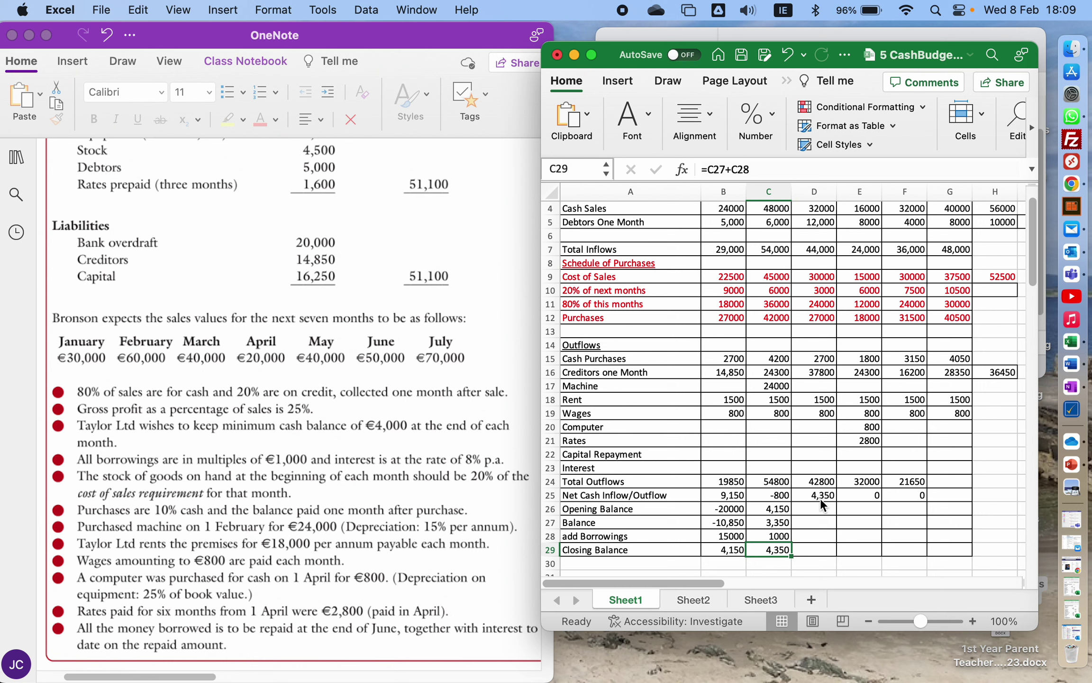
# Step: Clear the incorrect Net Cash Inflow/Outflow formulas for March to May in D25 to F25
pyautogui.click(818, 498)
pyautogui.press('BackSpace')
pyautogui.press('Right')
pyautogui.press('BackSpace')
pyautogui.press('Right')
pyautogui.press('BackSpace')
pyautogui.press('Return')
pyautogui.press('Left')
pyautogui.press('Left')
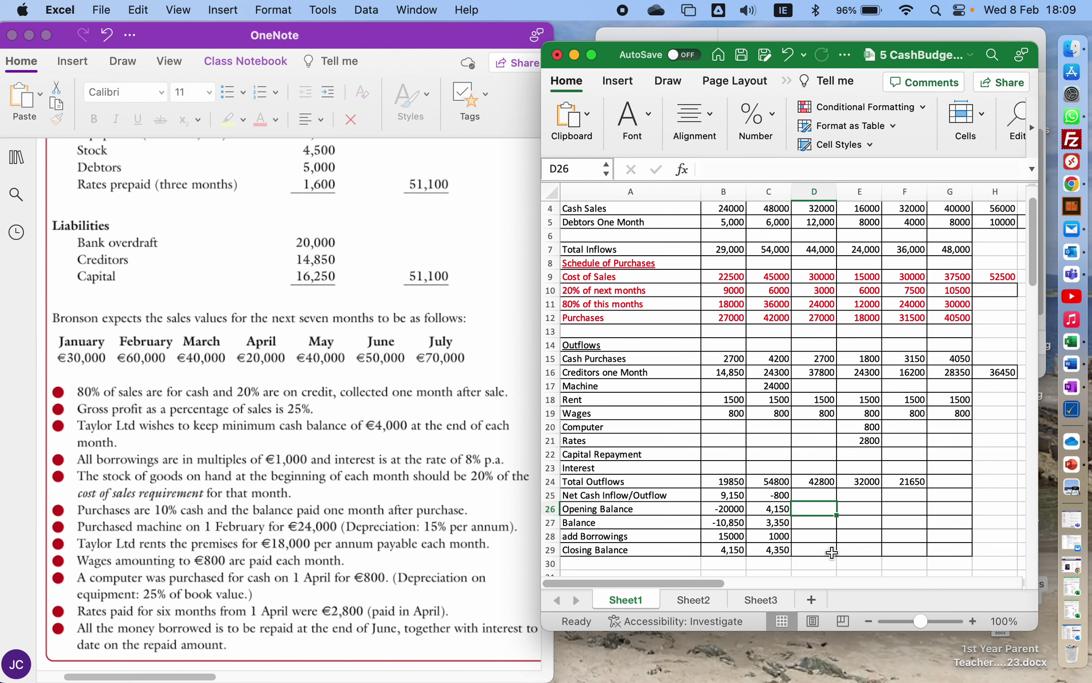
# Step: Link March's Opening Balance in D26 to February's closing balance with =C29
pyautogui.write('=')
pyautogui.press('Down')
pyautogui.press('Down')
pyautogui.press('Down')
pyautogui.press('Left')
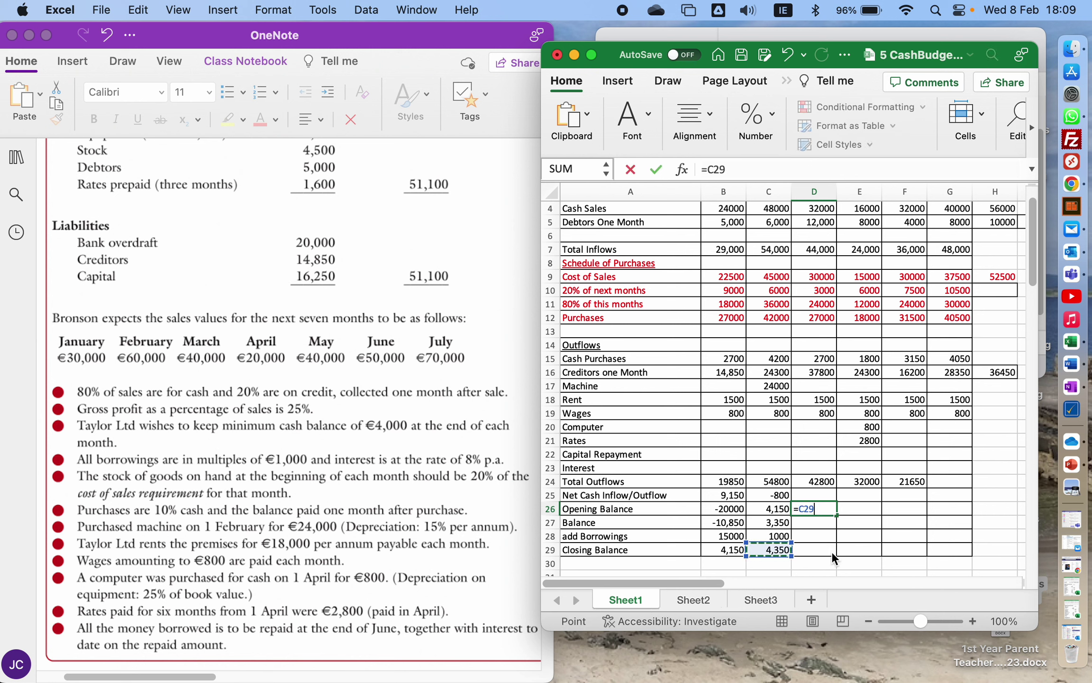
pyautogui.hotkey('ctrl', 'Return')
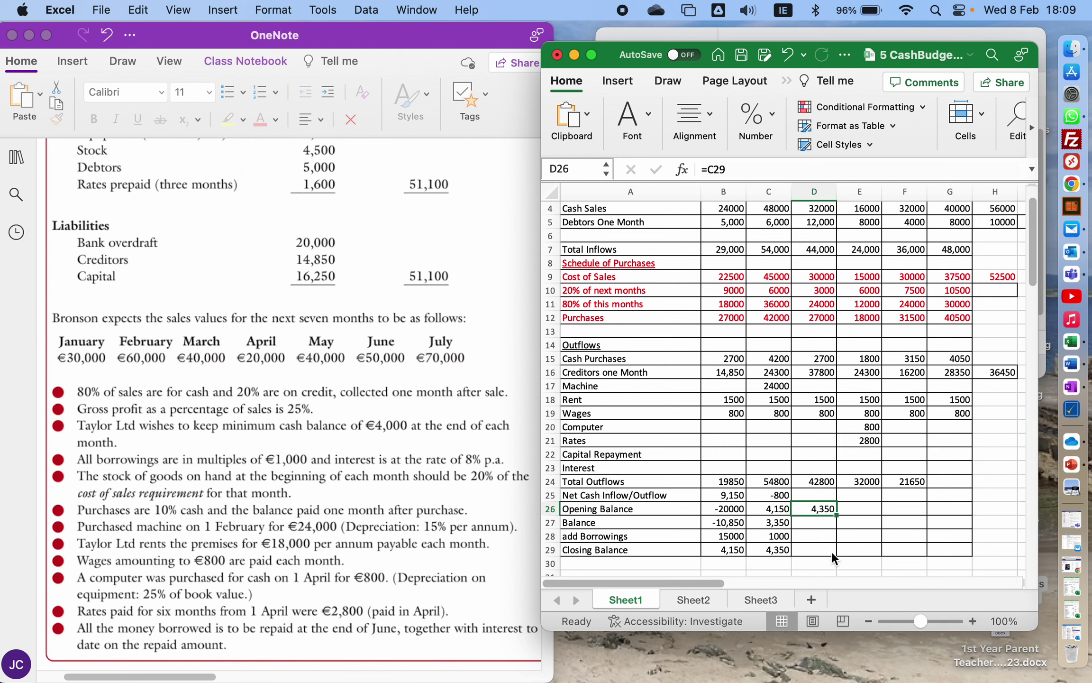
# Step: Copy February's Net Cash Inflow/Outflow formula =C7-C24 from C25 across March to May, D25:F25
pyautogui.press('Up')
pyautogui.press('Left')
pyautogui.press('Right')
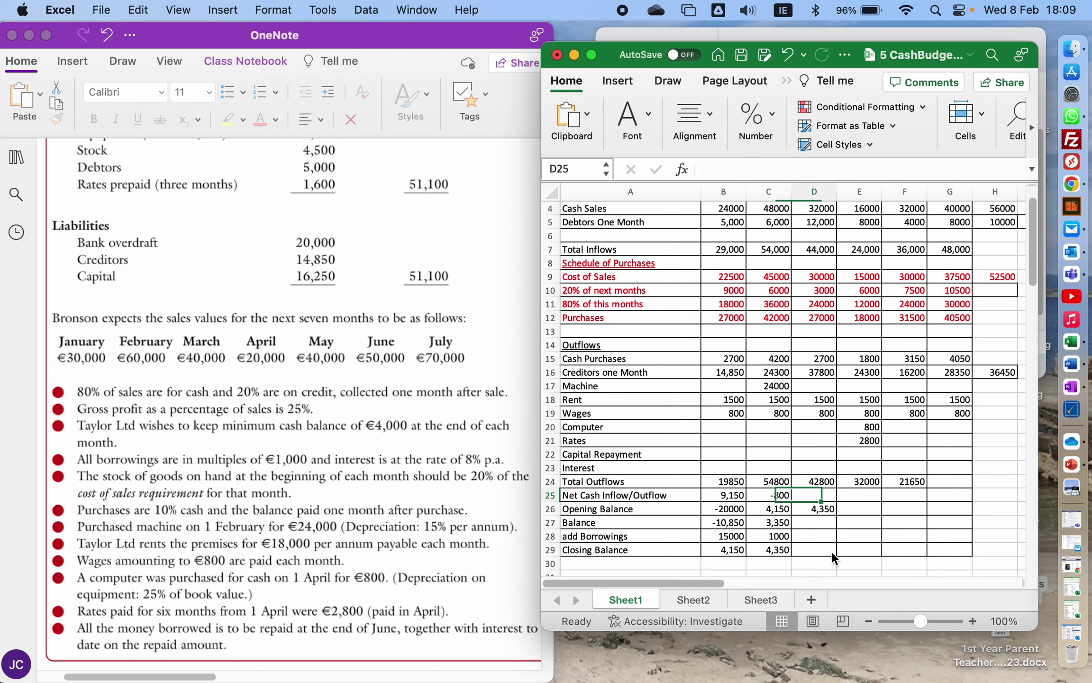
pyautogui.press('Left')
pyautogui.press('super+c')
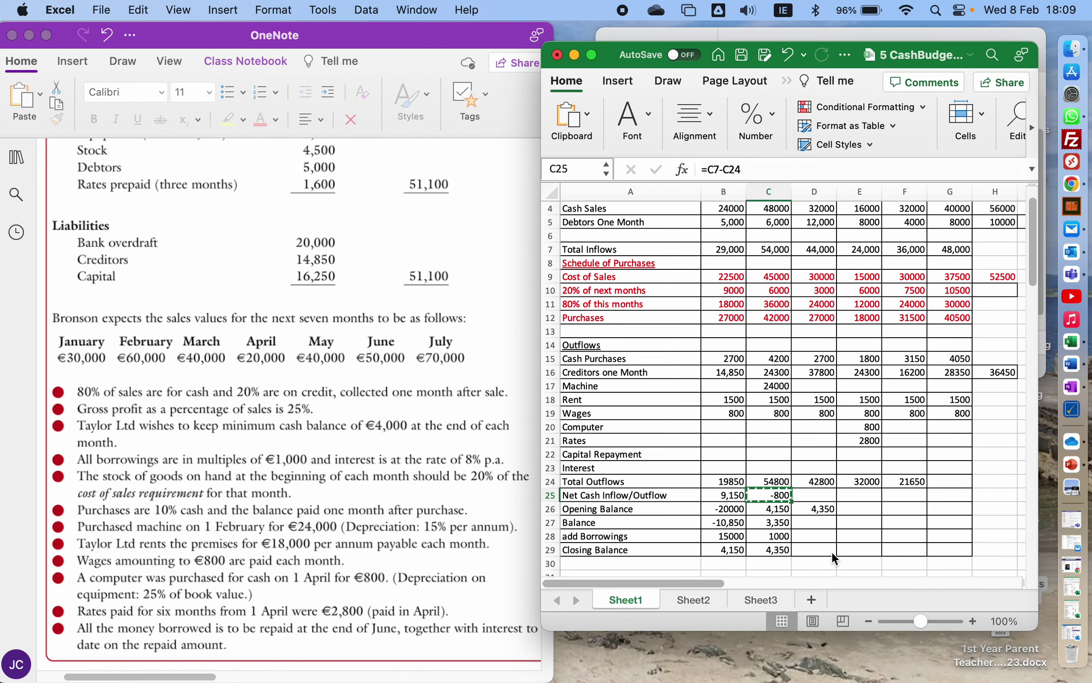
pyautogui.press('Right')
pyautogui.hotkey('shift', 'Right')
pyautogui.hotkey('shift', 'Right')
pyautogui.press('super+v')
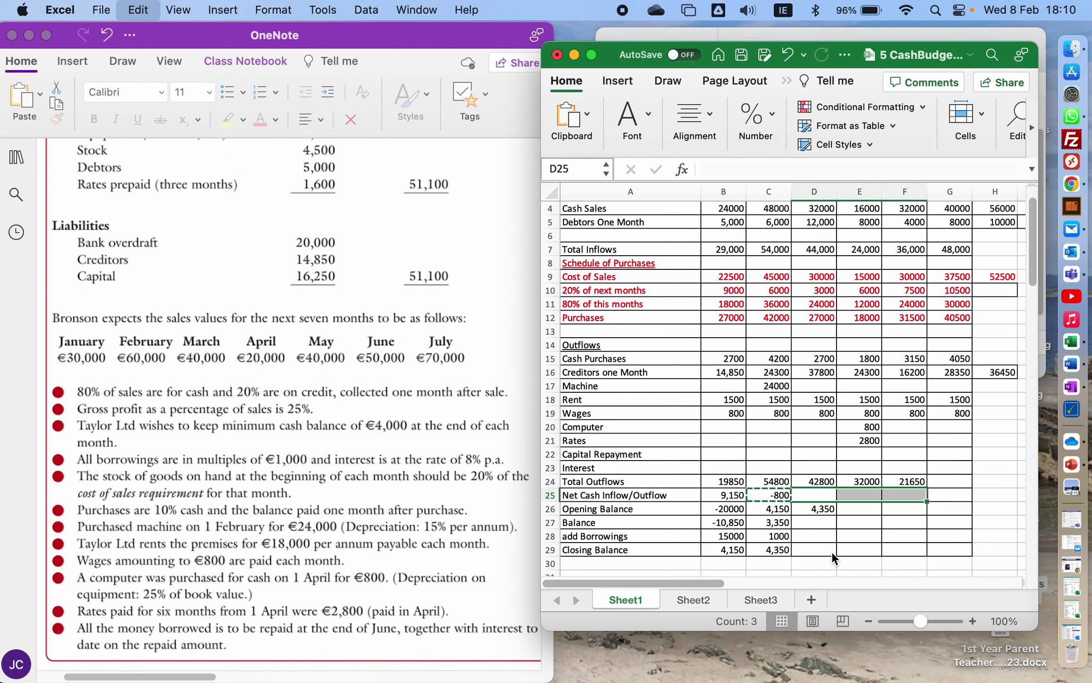
# Step: Copy February's Balance formula =C25+C26 from C27 across March to May, D27:F27
pyautogui.press('Down')
pyautogui.press('Down')
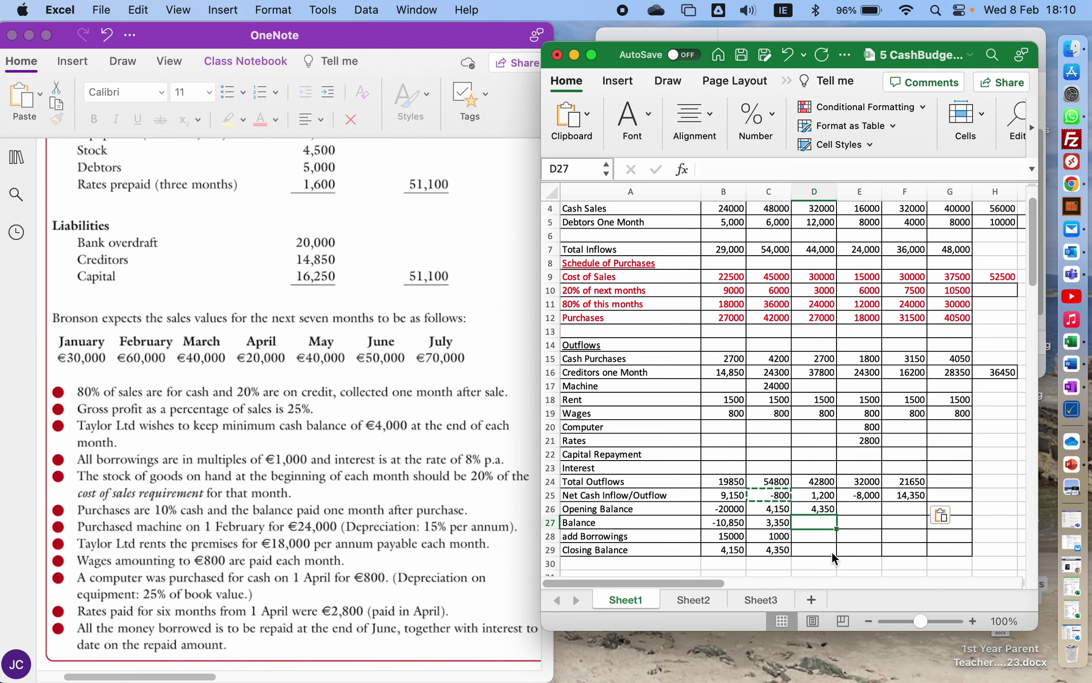
pyautogui.press('Left')
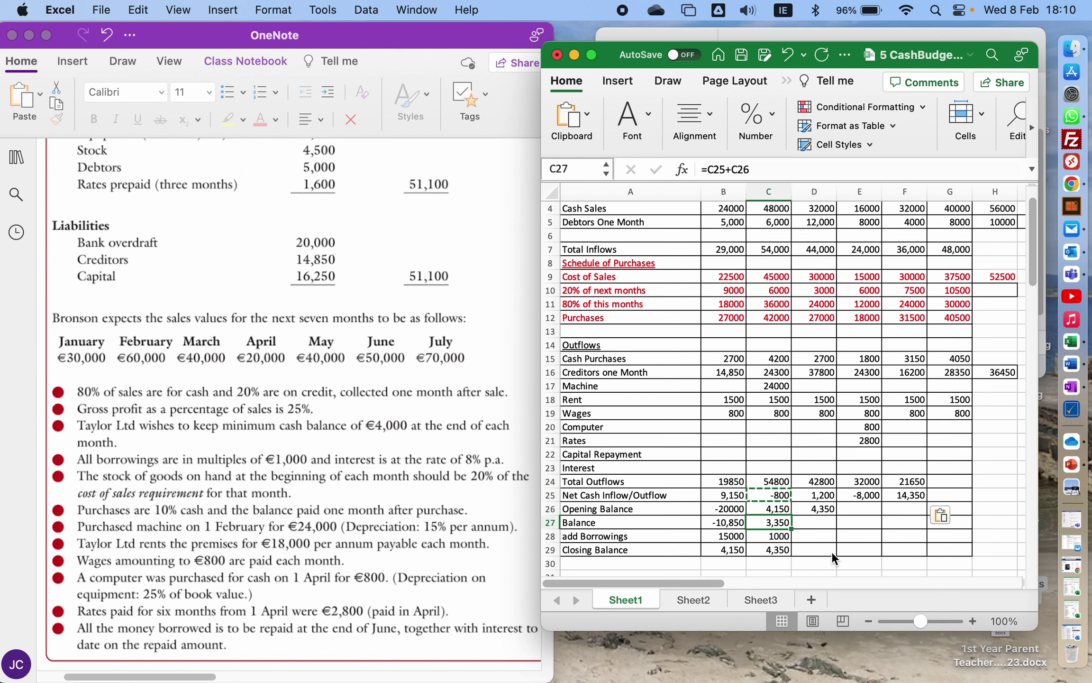
pyautogui.press('super+c')
pyautogui.press('Right')
pyautogui.hotkey('shift', 'Right')
pyautogui.hotkey('shift', 'Right')
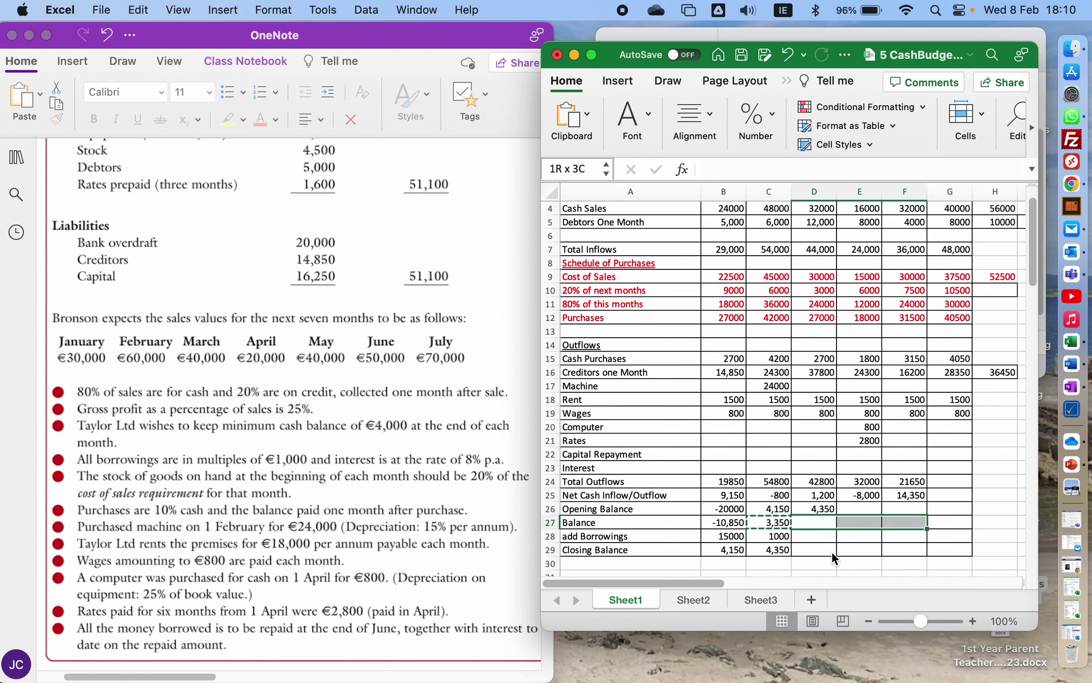
pyautogui.press('super+v')
pyautogui.press('Up')
pyautogui.press('Down')
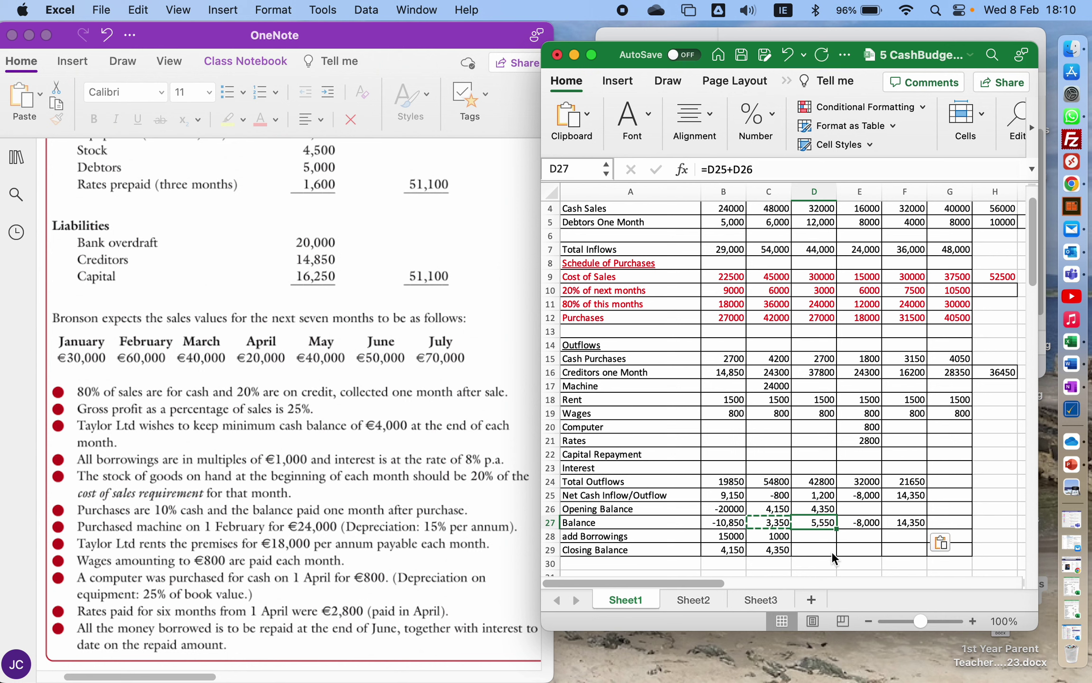
# Step: Copy March's Opening Balance formula from D26 across April and May, E26:F26
pyautogui.press('Up')
pyautogui.press('super+c')
pyautogui.press('Right')
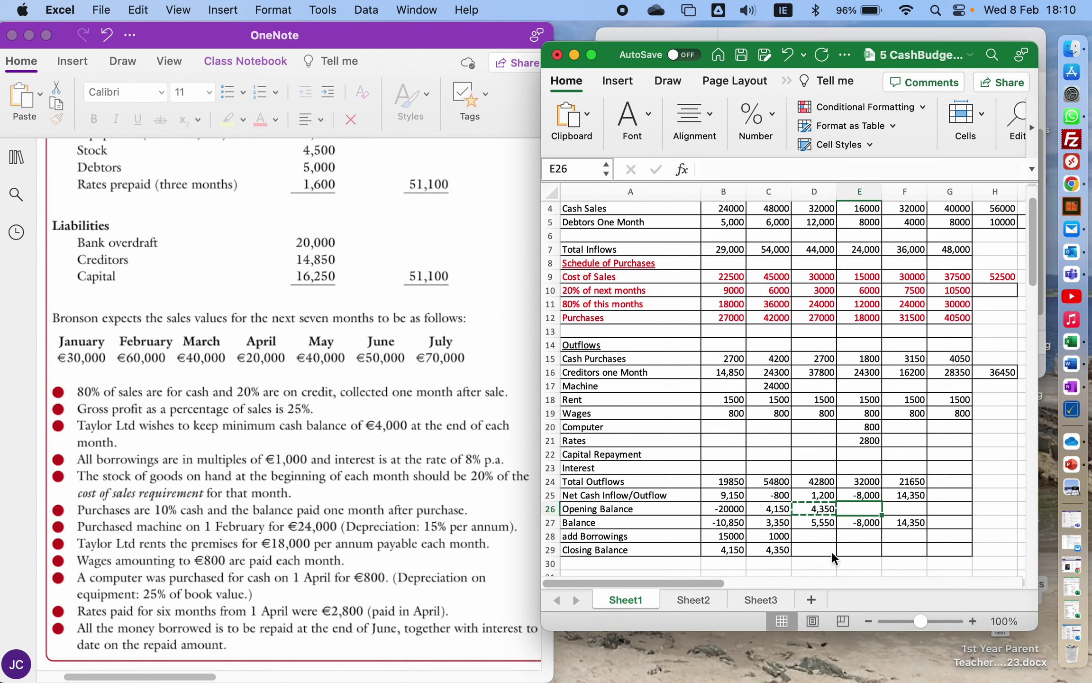
pyautogui.hotkey('shift', 'Right')
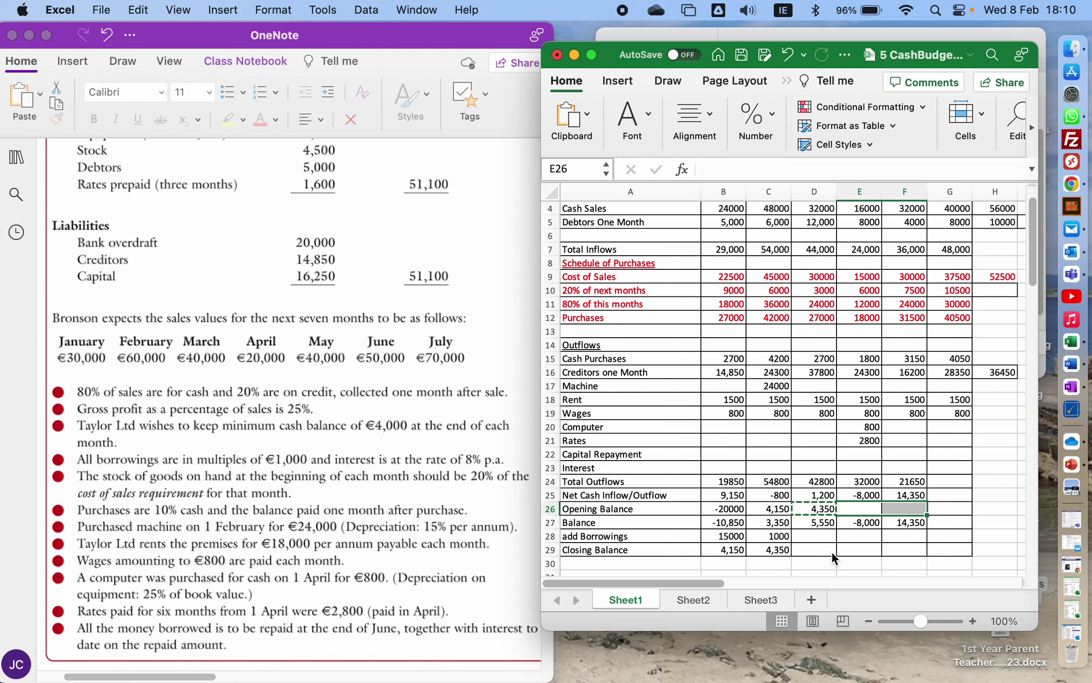
pyautogui.press('super+v')
pyautogui.press('Down')
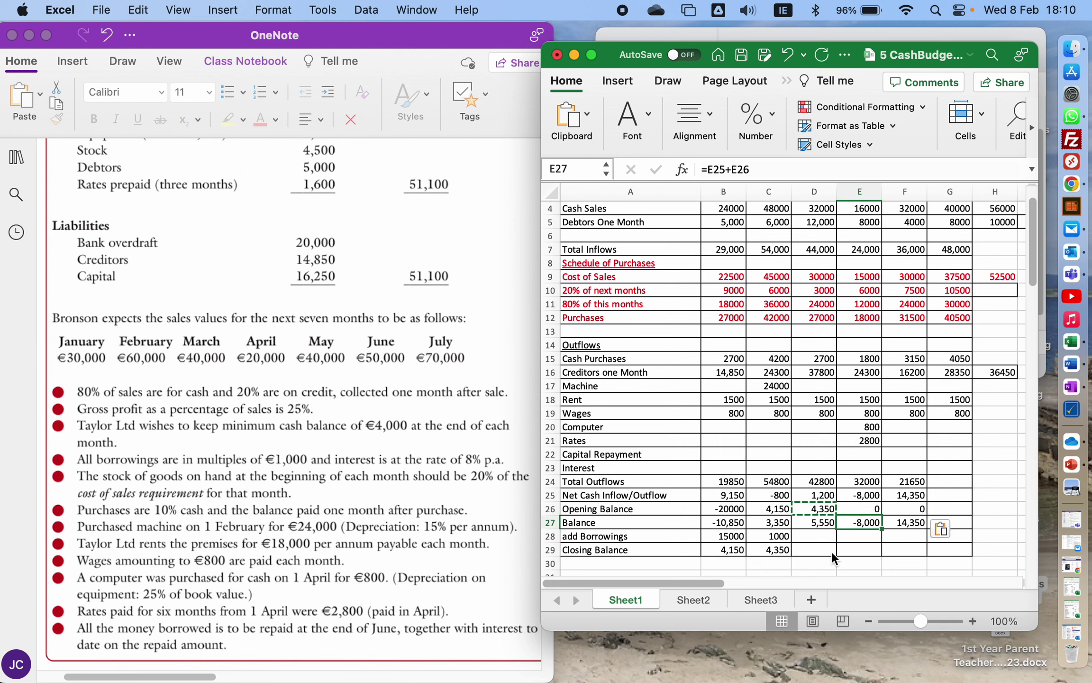
# Step: Enter March borrowings of 0 in D28 and set March's Closing Balance in D29 to =D27
pyautogui.click(814, 536)
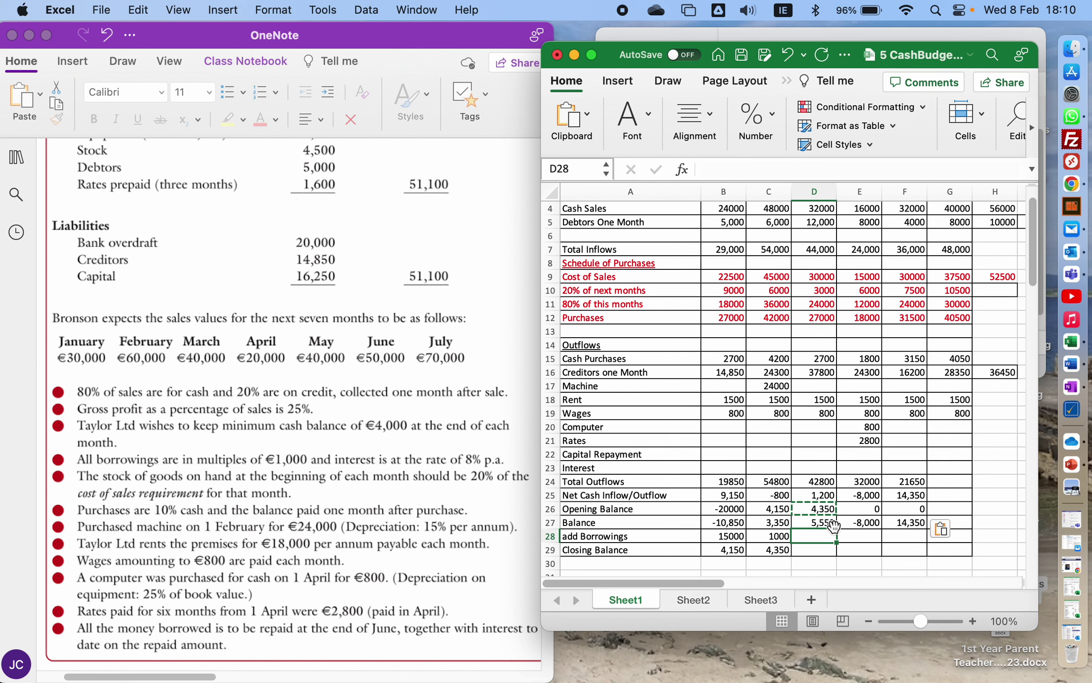
pyautogui.press('Return')
pyautogui.press('Left')
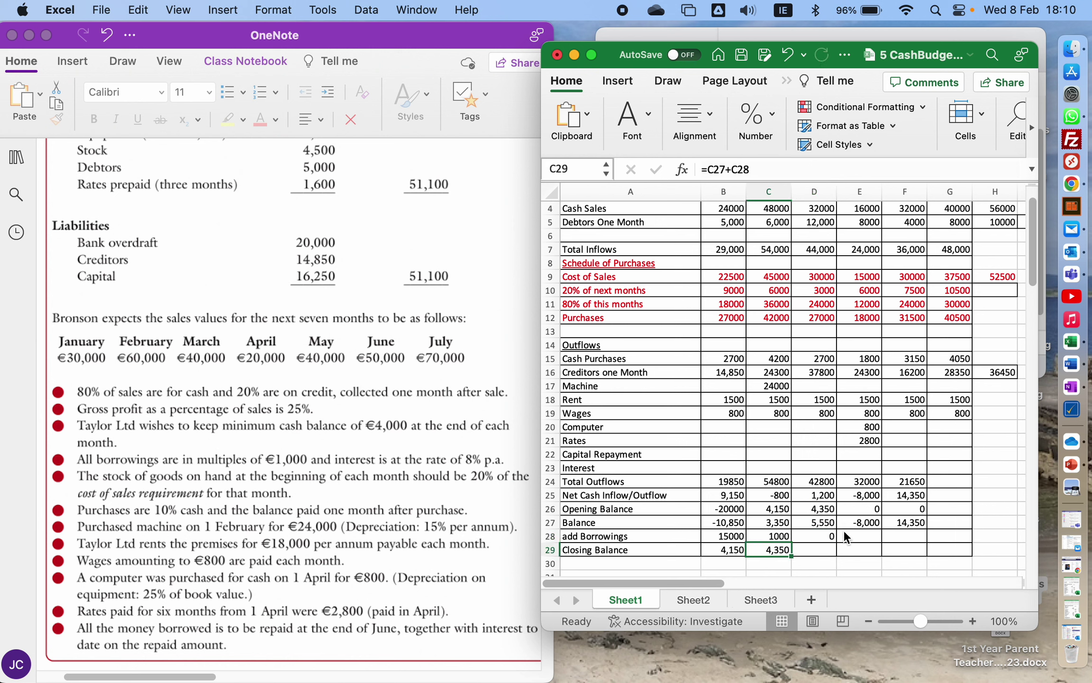
pyautogui.press('Right')
pyautogui.write('=')
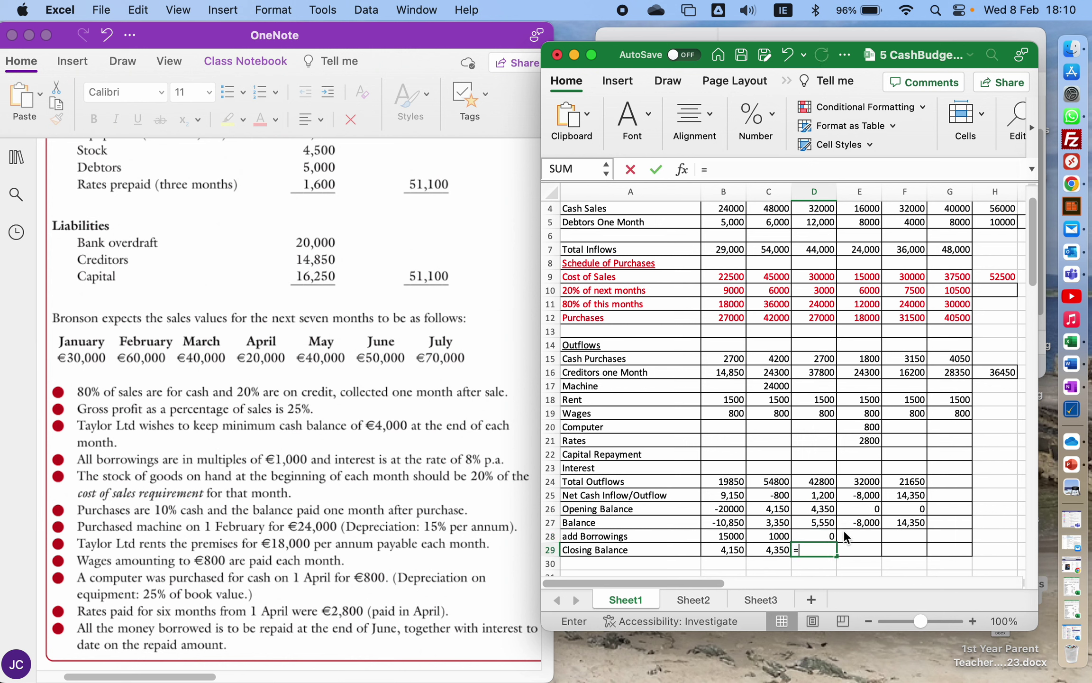
pyautogui.press('Up')
pyautogui.press('Up')
pyautogui.press('Return')
pyautogui.press('Up')
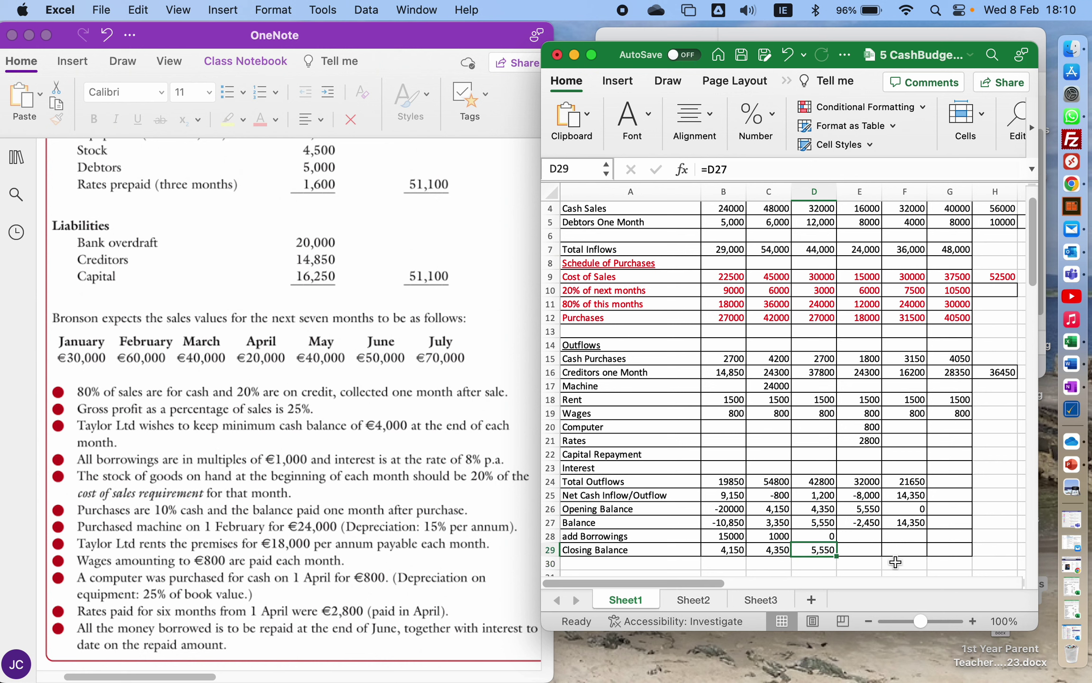
pyautogui.press('Up')
pyautogui.press('Right')
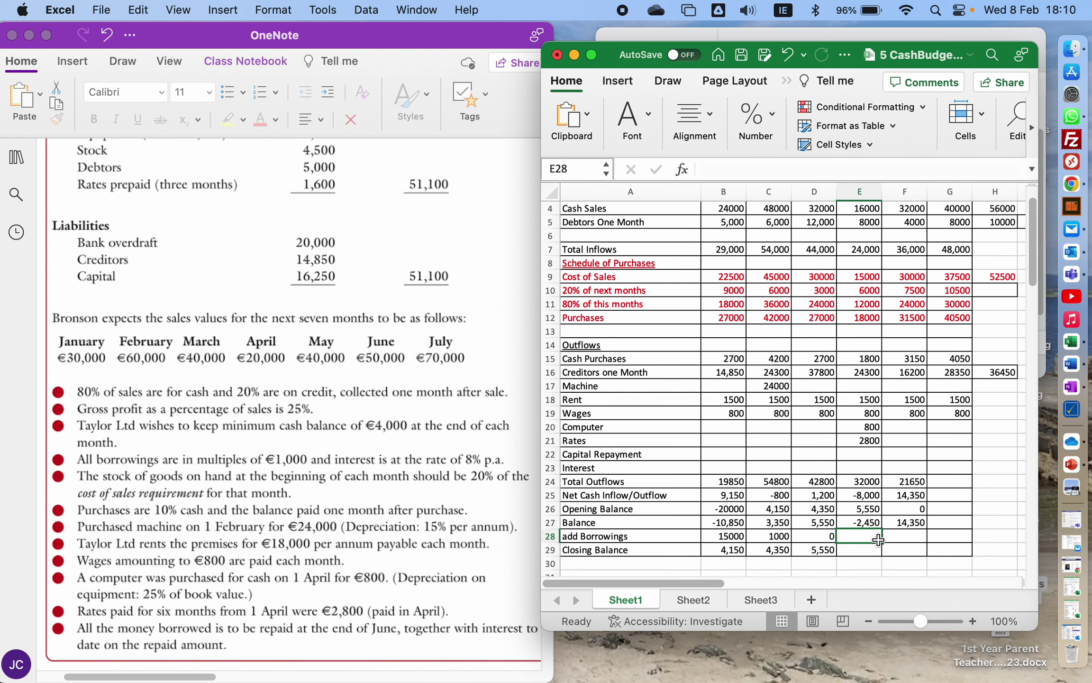
# Step: Enter April borrowings of 7000 in E28 and set April's Closing Balance in E29 to =E27+E28
pyautogui.write('7000')
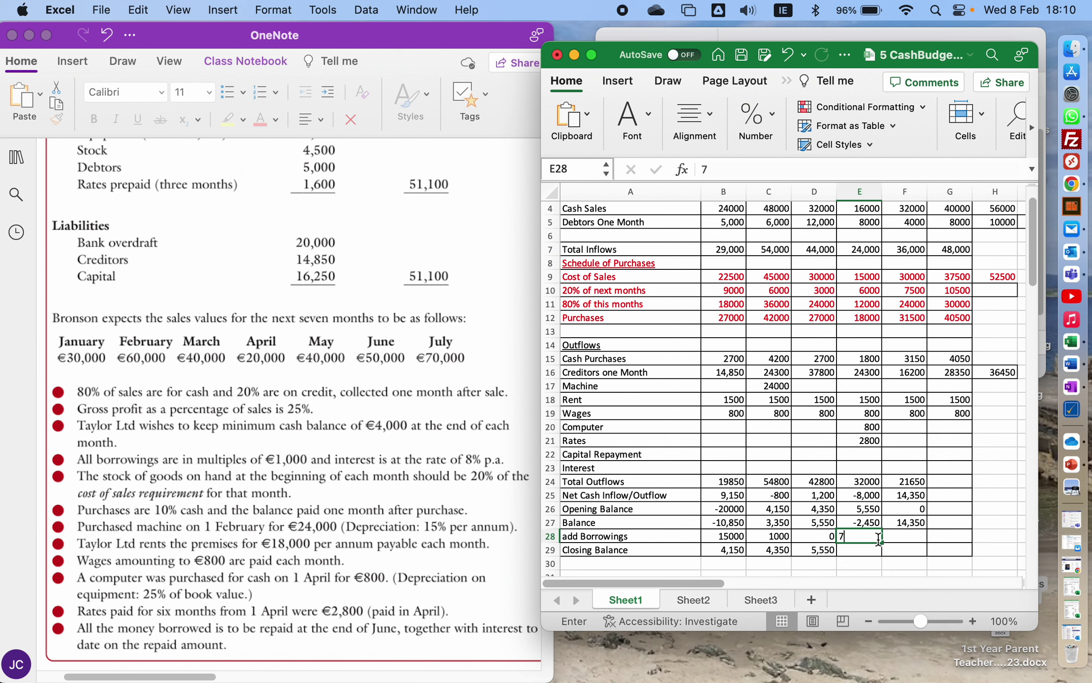
pyautogui.press('Return')
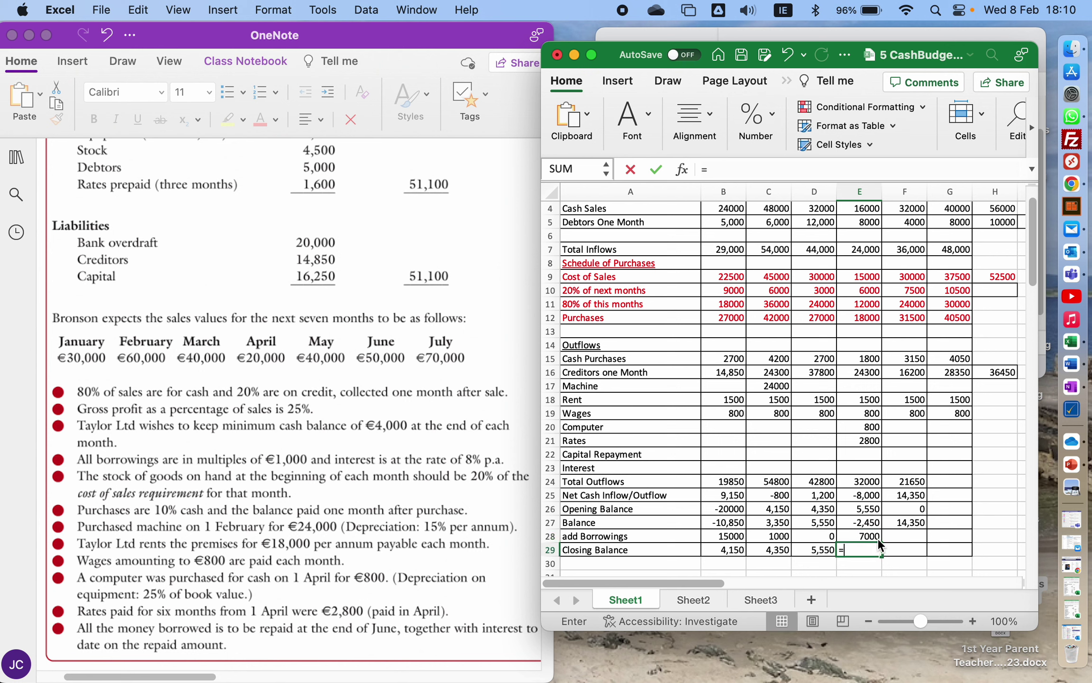
pyautogui.write('=')
pyautogui.press('Up')
pyautogui.press('Up')
pyautogui.write('+')
pyautogui.press('Up')
pyautogui.press('Return')
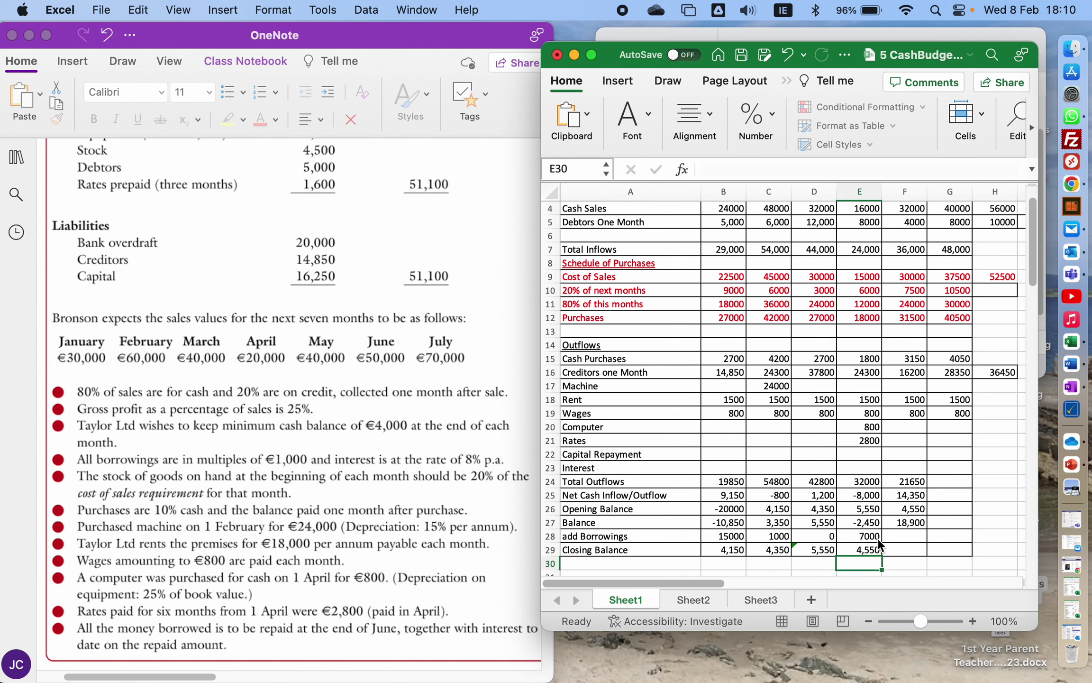
# Step: Enter May borrowings of 0 in F28 and set May's Closing Balance in F29 to =F27
pyautogui.click(917, 534)
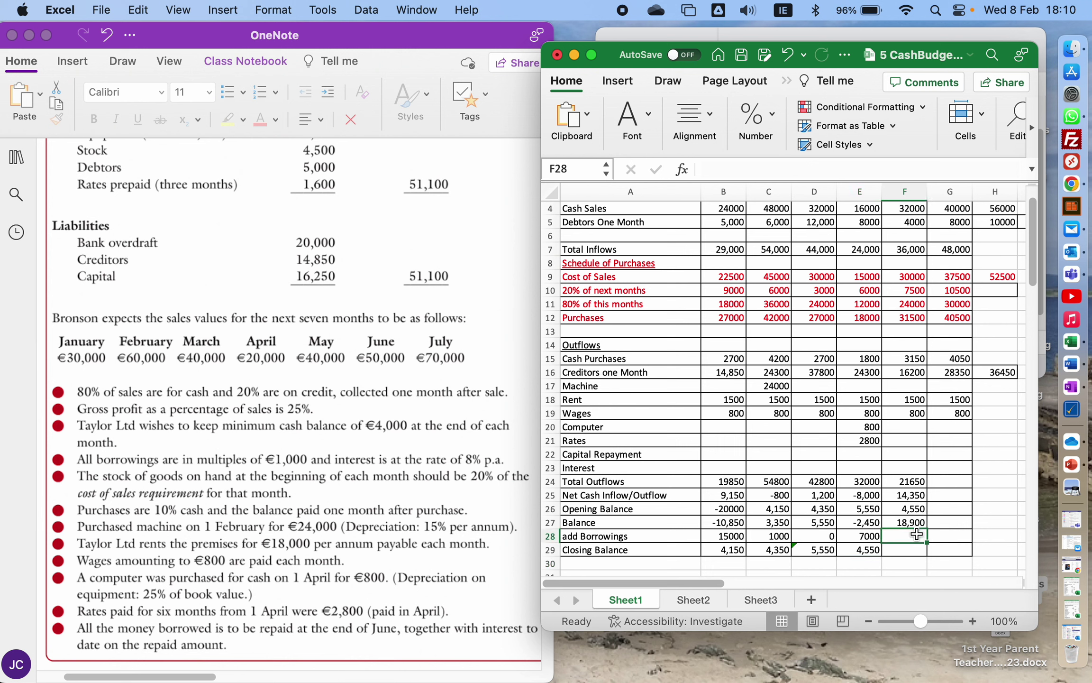
pyautogui.write('0')
pyautogui.press('Return')
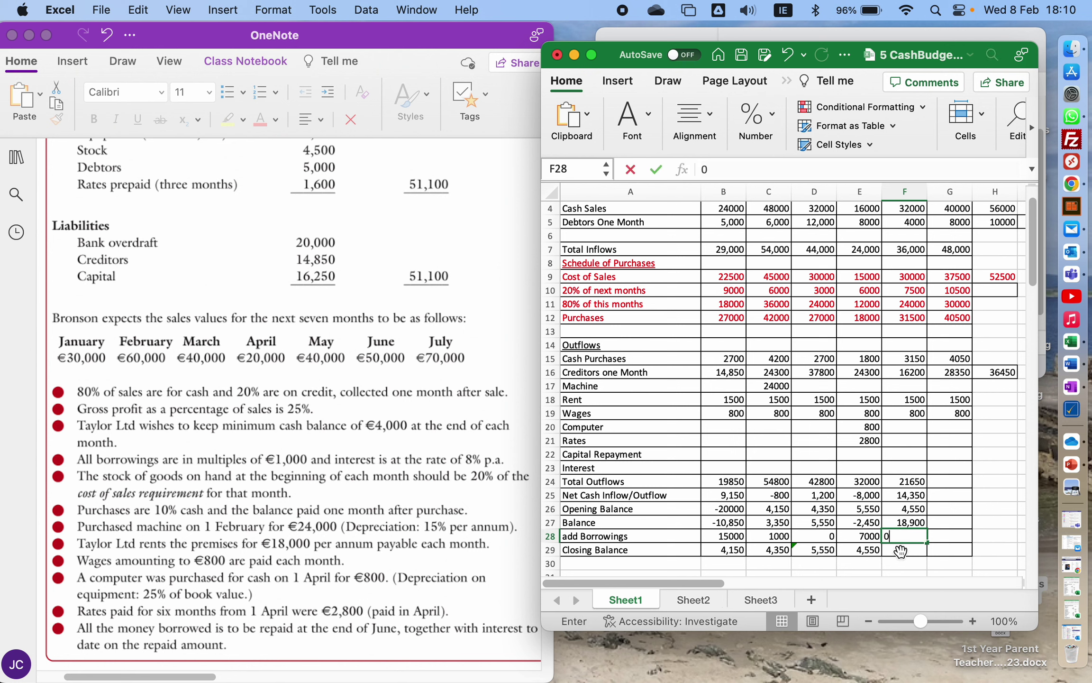
pyautogui.write('=')
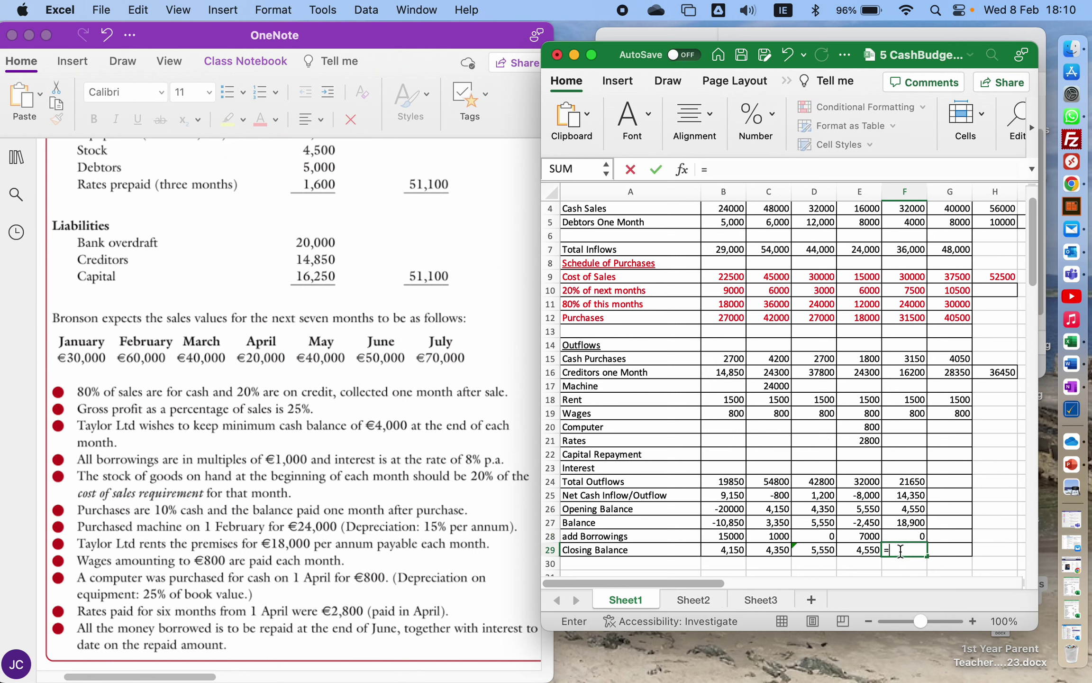
pyautogui.press('Up')
pyautogui.press('Up')
pyautogui.press('Return')
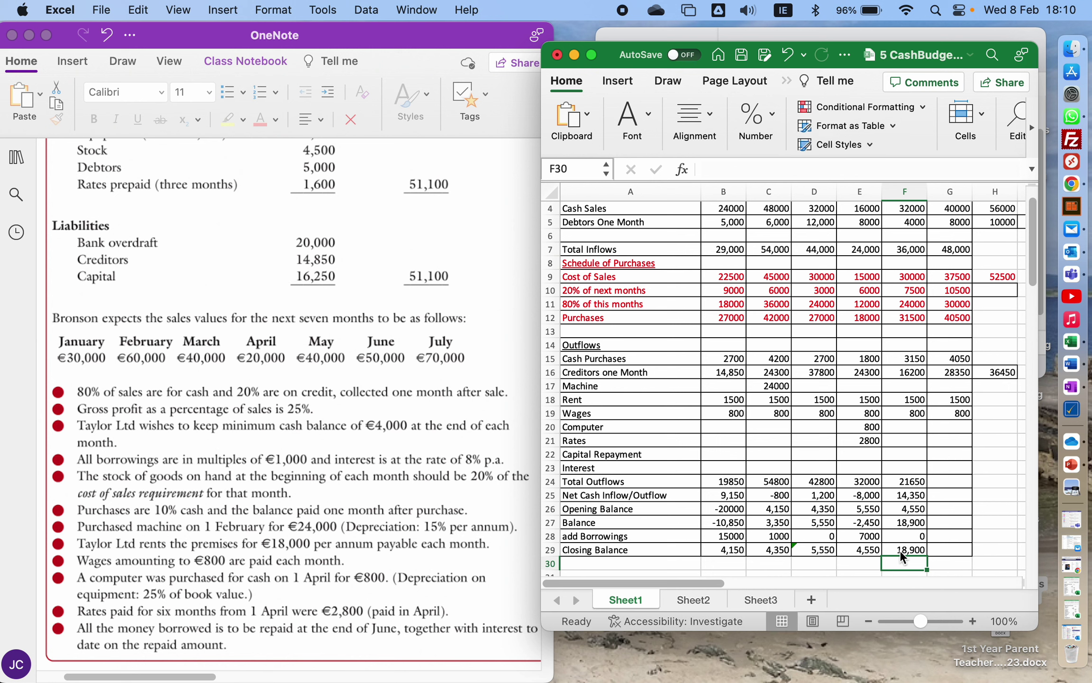
# Step: Set June's Opening Balance in G26 to May's Closing Balance with =F29
pyautogui.click(899, 549)
pyautogui.press('Right')
pyautogui.press('Up')
pyautogui.press('Up')
pyautogui.press('Up')
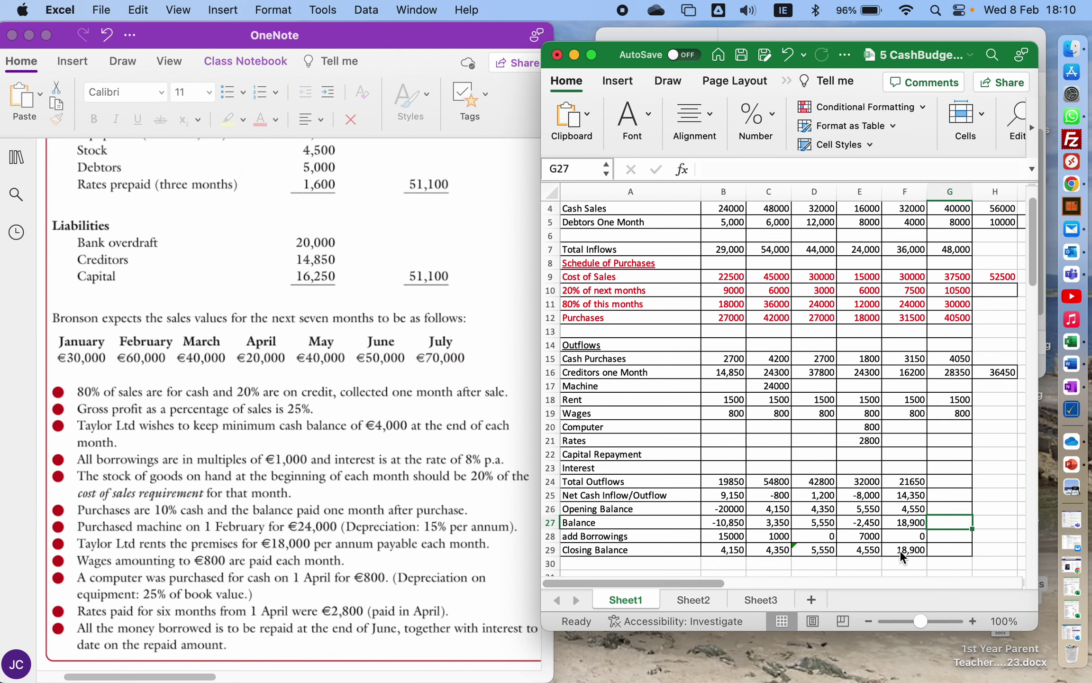
pyautogui.write('=')
pyautogui.press('Down')
pyautogui.press('Down')
pyautogui.press('Down')
pyautogui.press('Left')
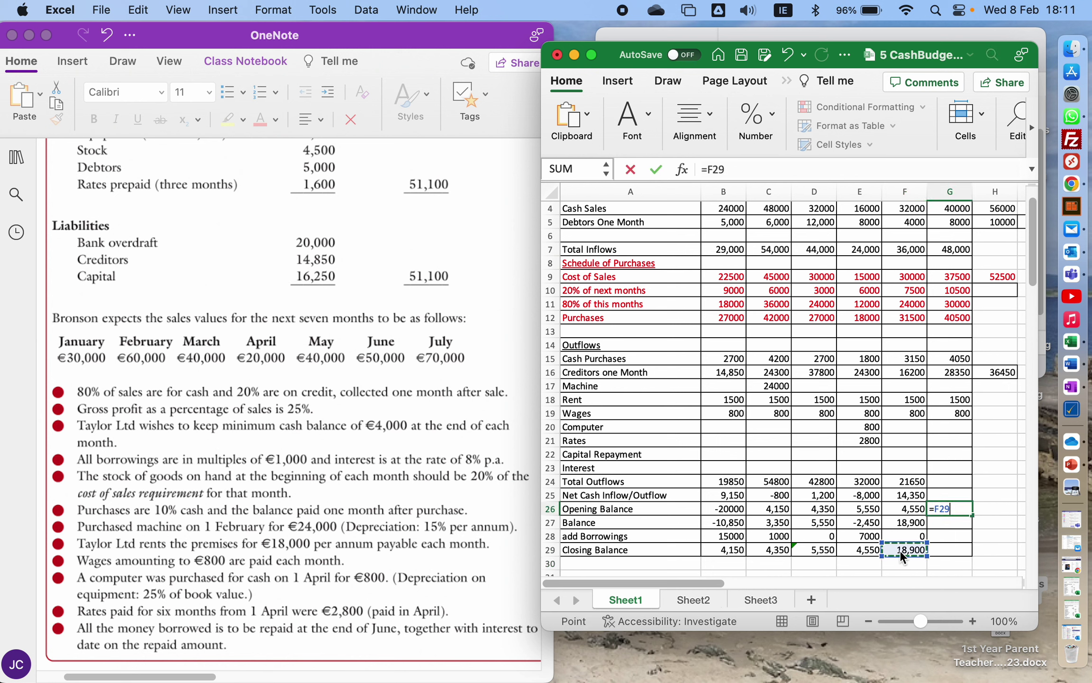
pyautogui.press('Return')
pyautogui.press('Up')
pyautogui.press('Up')
pyautogui.press('Up')
pyautogui.press('Up')
pyautogui.press('Up')
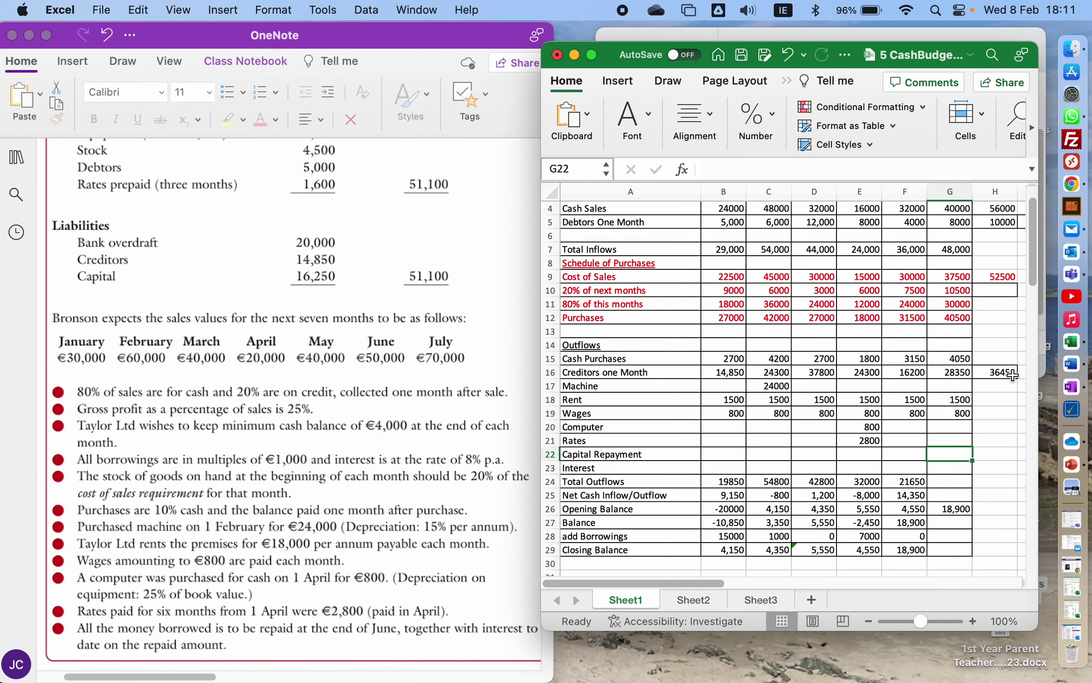
# Step: Add a Loan row in row 31 below the budget with 15000 for January, 1000 for February and 7000 for April
pyautogui.moveTo(1034, 267); pyautogui.dragTo(1041, 296)
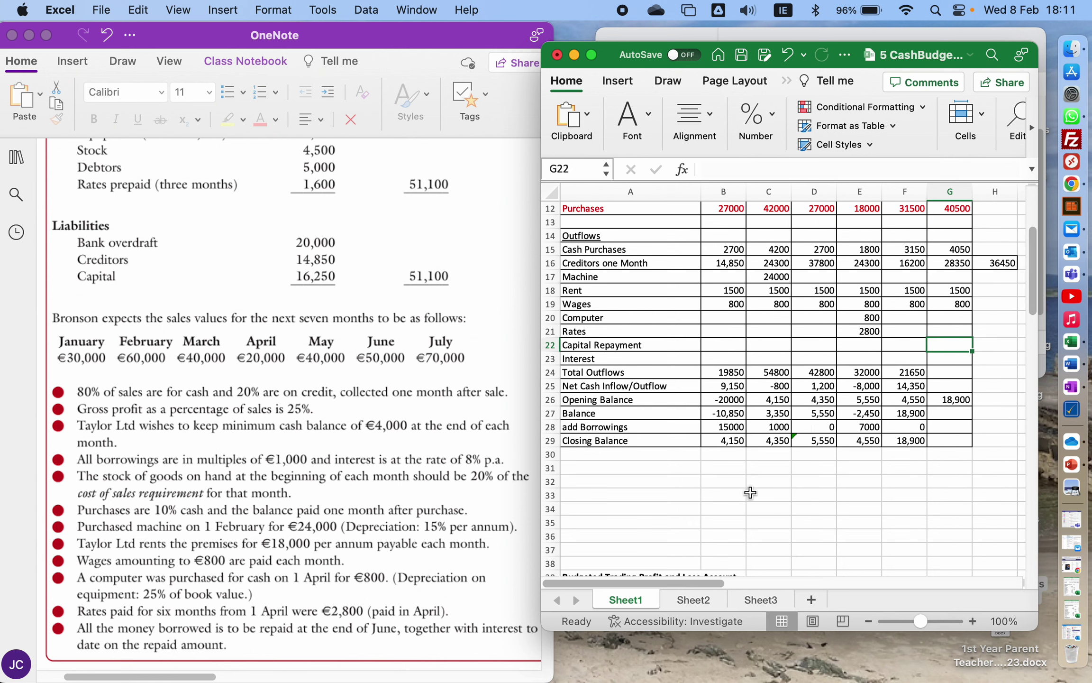
pyautogui.click(591, 476)
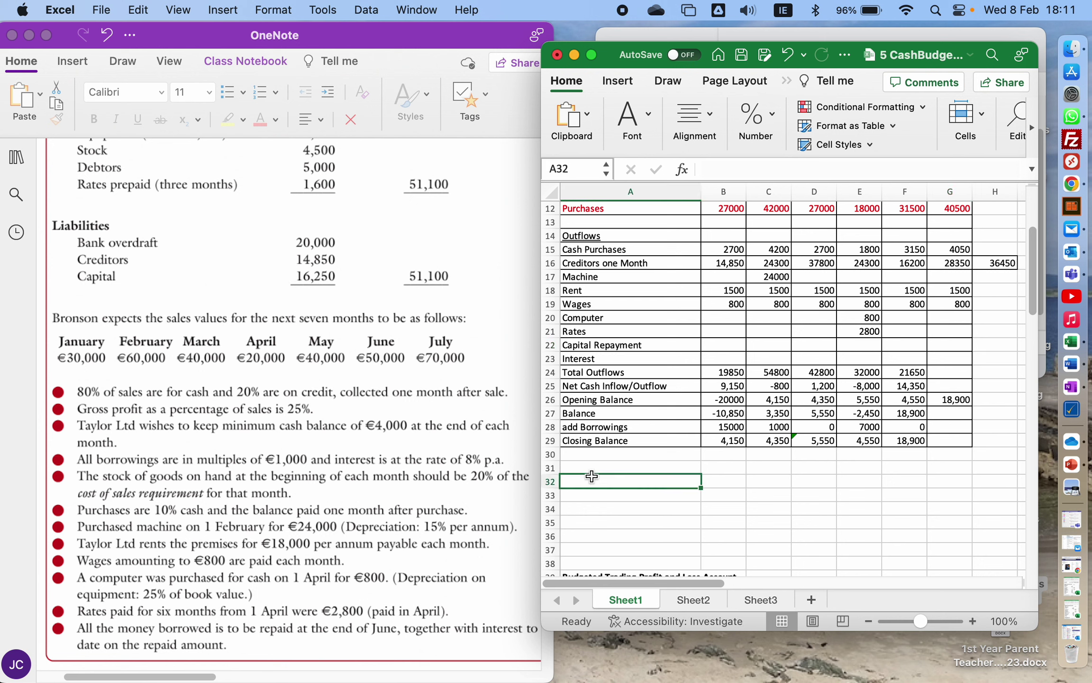
pyautogui.write('Loan')
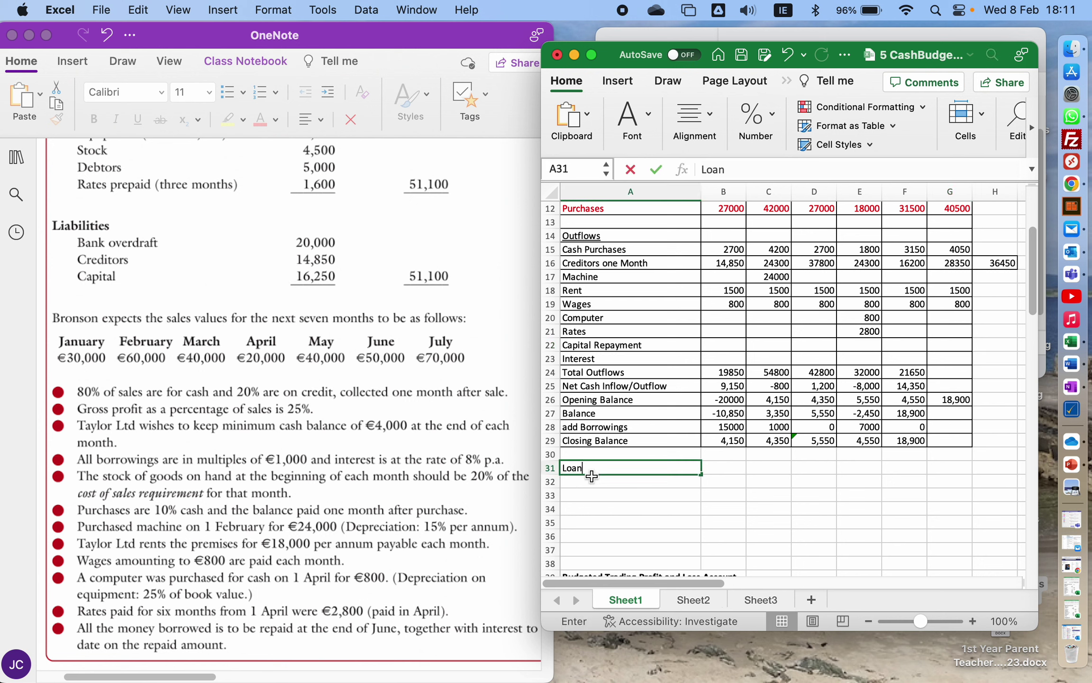
pyautogui.press('Tab')
pyautogui.write('15')
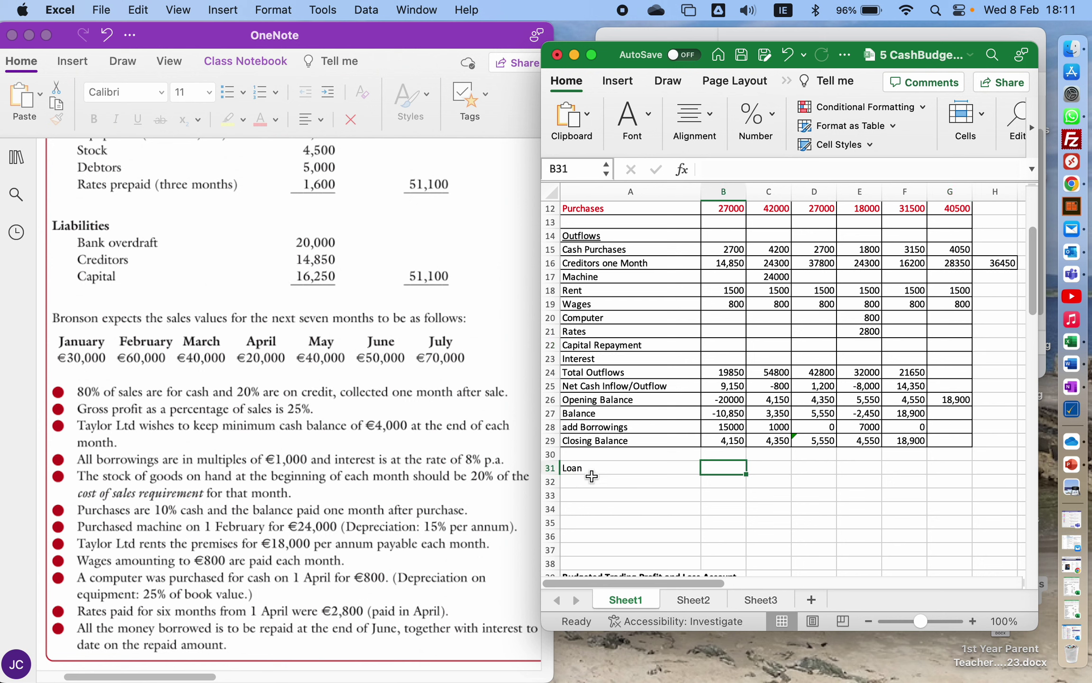
pyautogui.write('000')
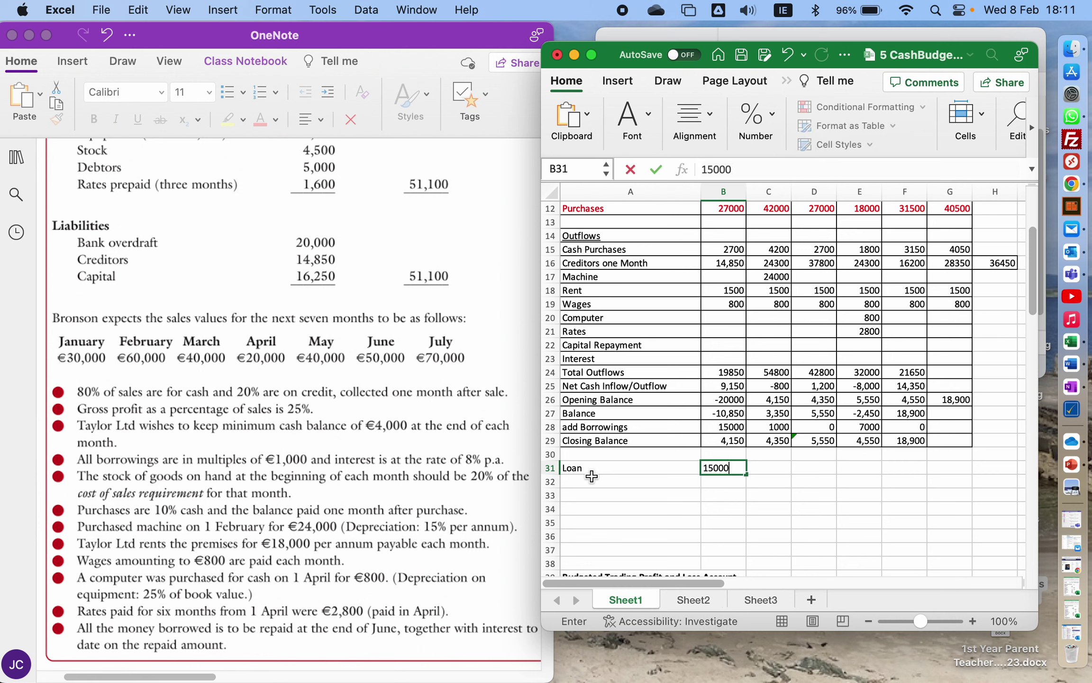
pyautogui.press('Tab')
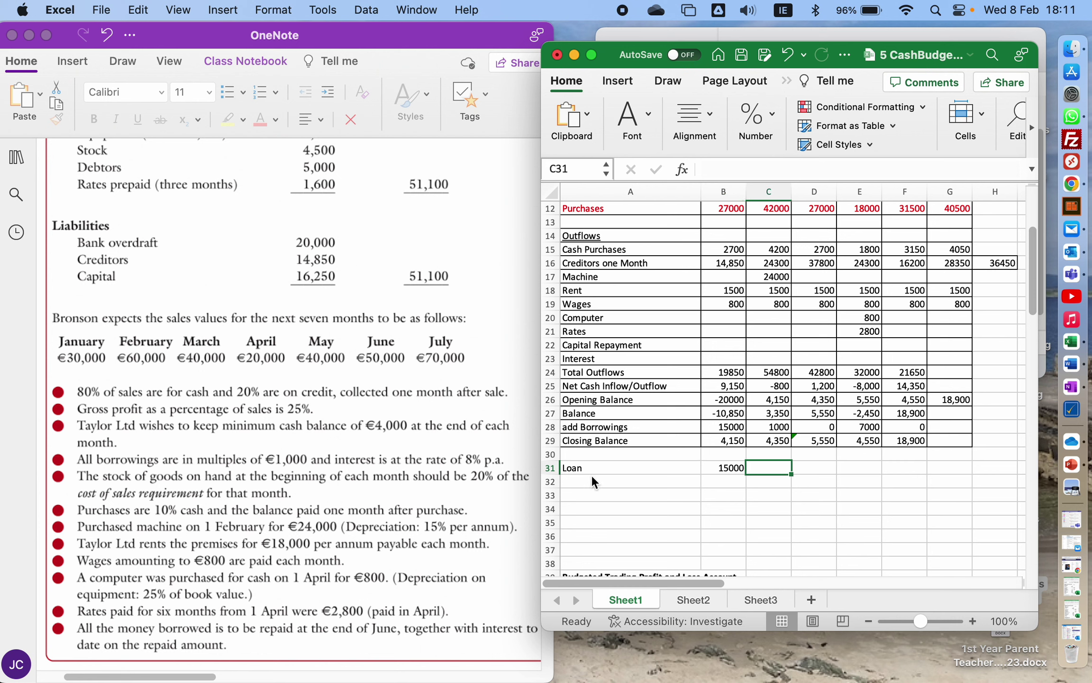
pyautogui.write('1000')
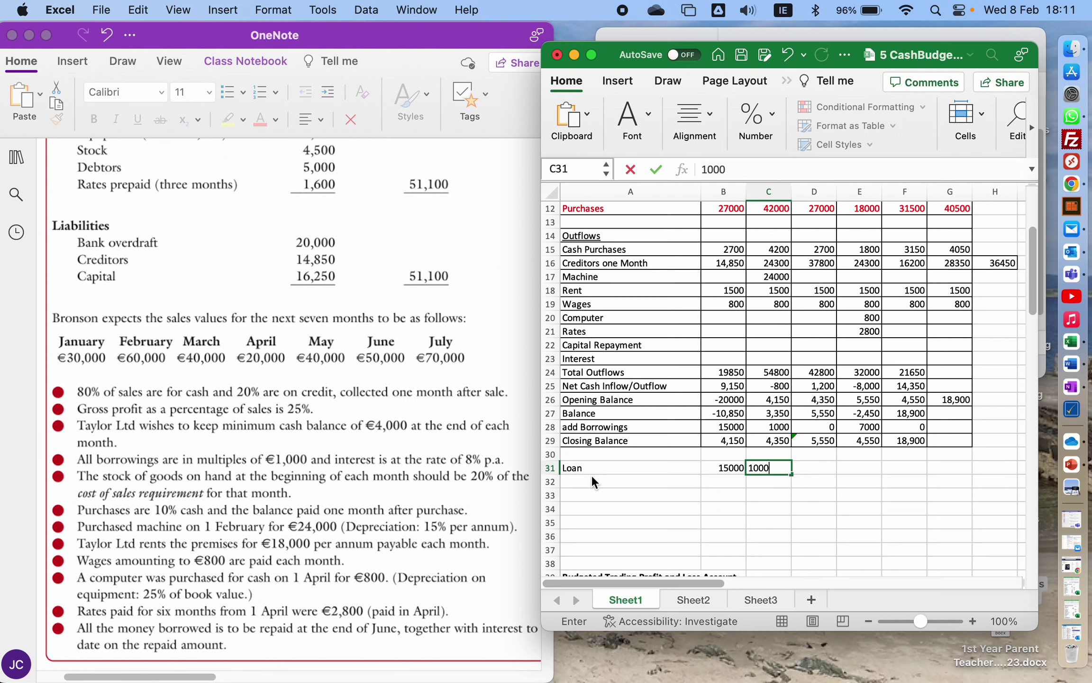
pyautogui.press('Tab')
pyautogui.press('Tab')
pyautogui.write('7000')
pyautogui.press('Return')
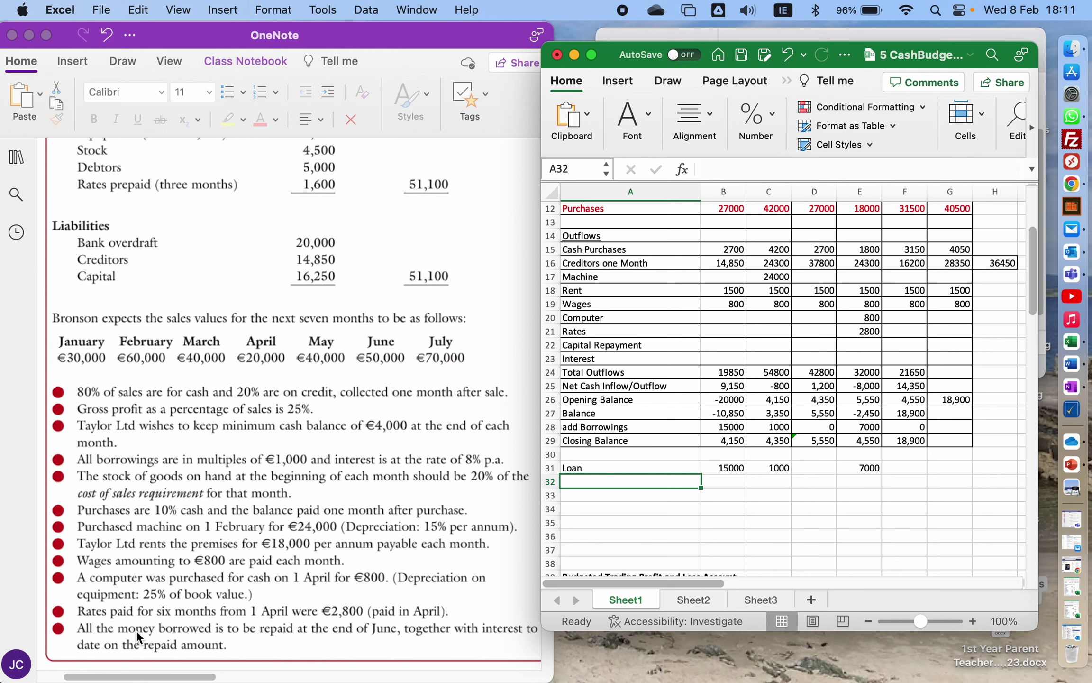
# Step: Label A32 "Interest till end June" and A33 "Repayment" under the Loan row
pyautogui.write('Interest')
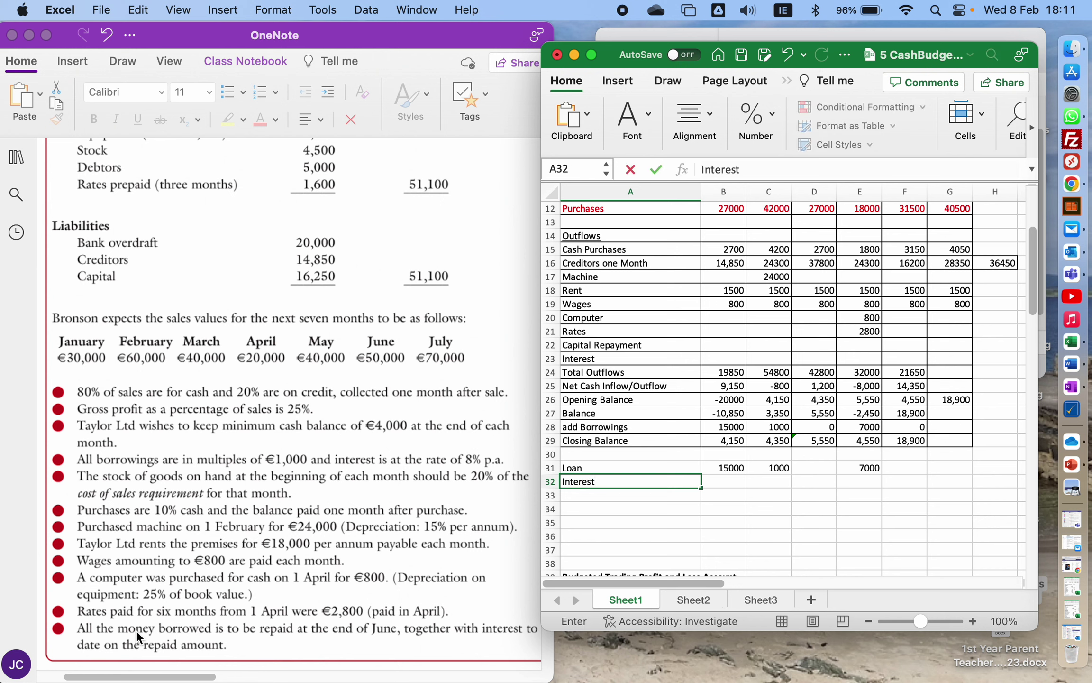
pyautogui.write(' till end June')
pyautogui.press('Return')
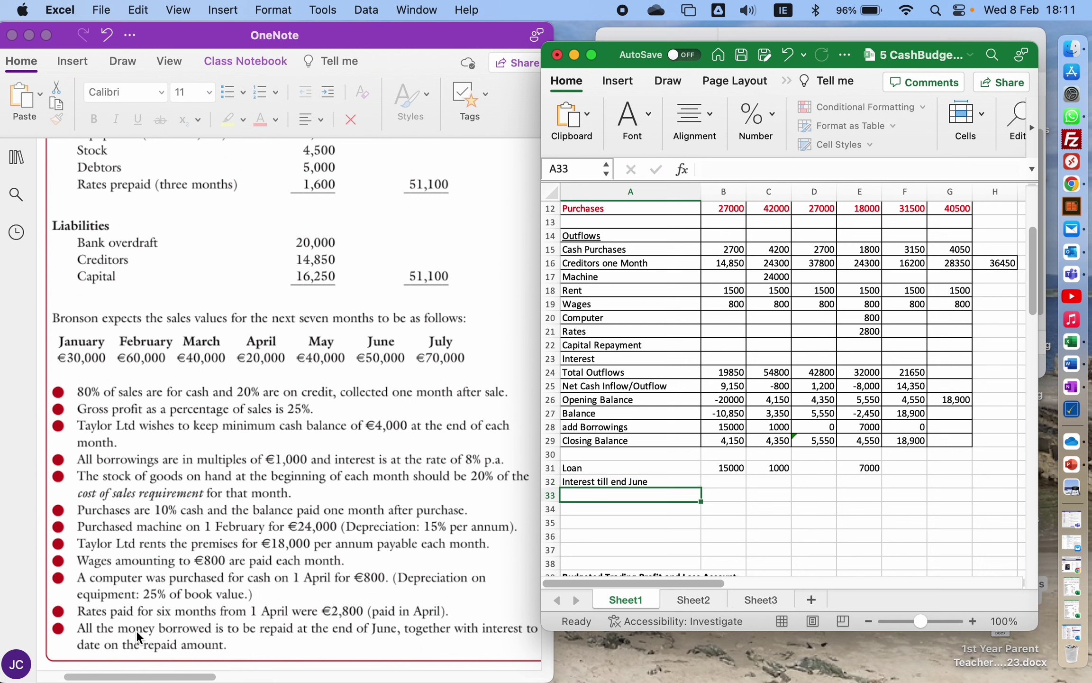
pyautogui.write('R')
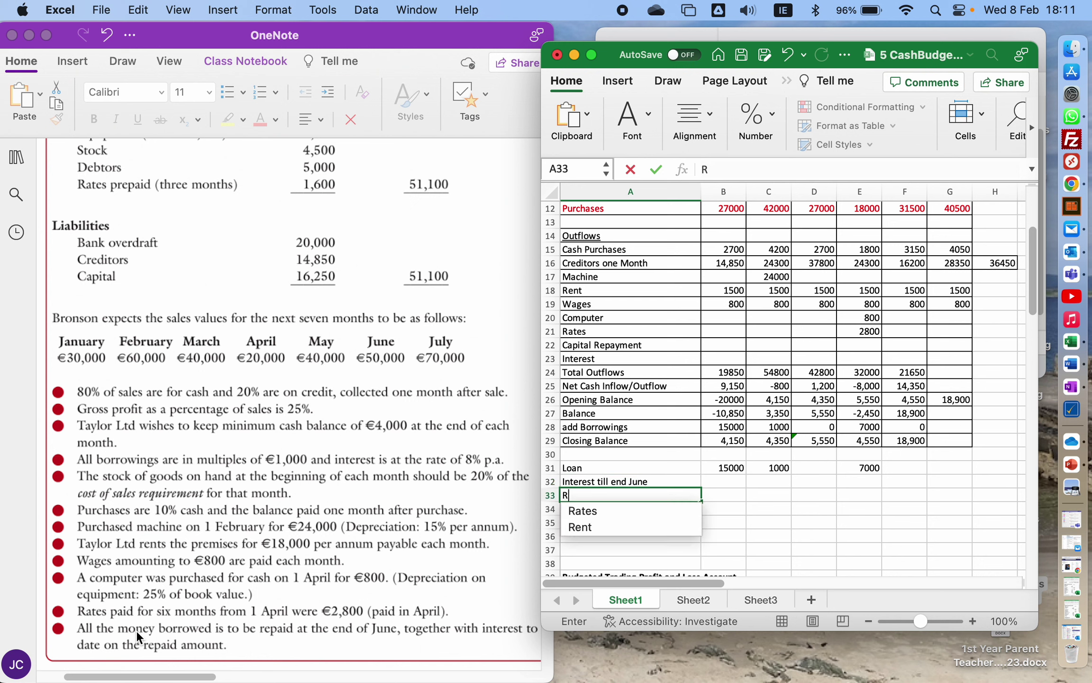
pyautogui.write('epayment')
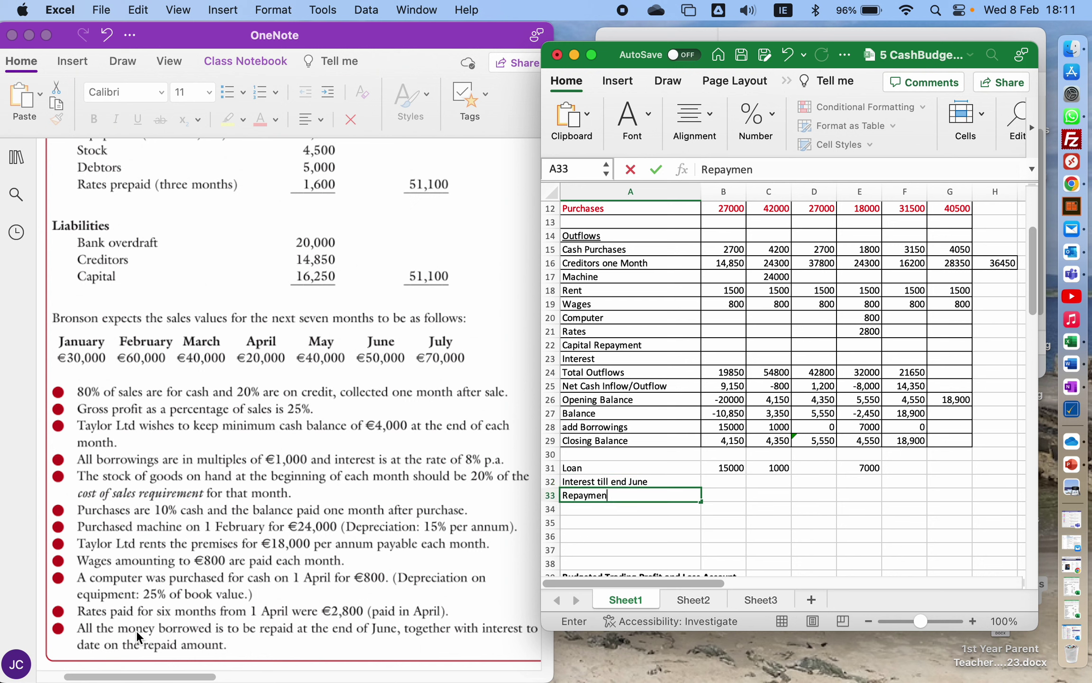
pyautogui.press('Tab')
# Step: Calculate interest on the January loan in B32 at 8% for five months with =B31*.08*5/12
pyautogui.press('Up')
pyautogui.press('Up')
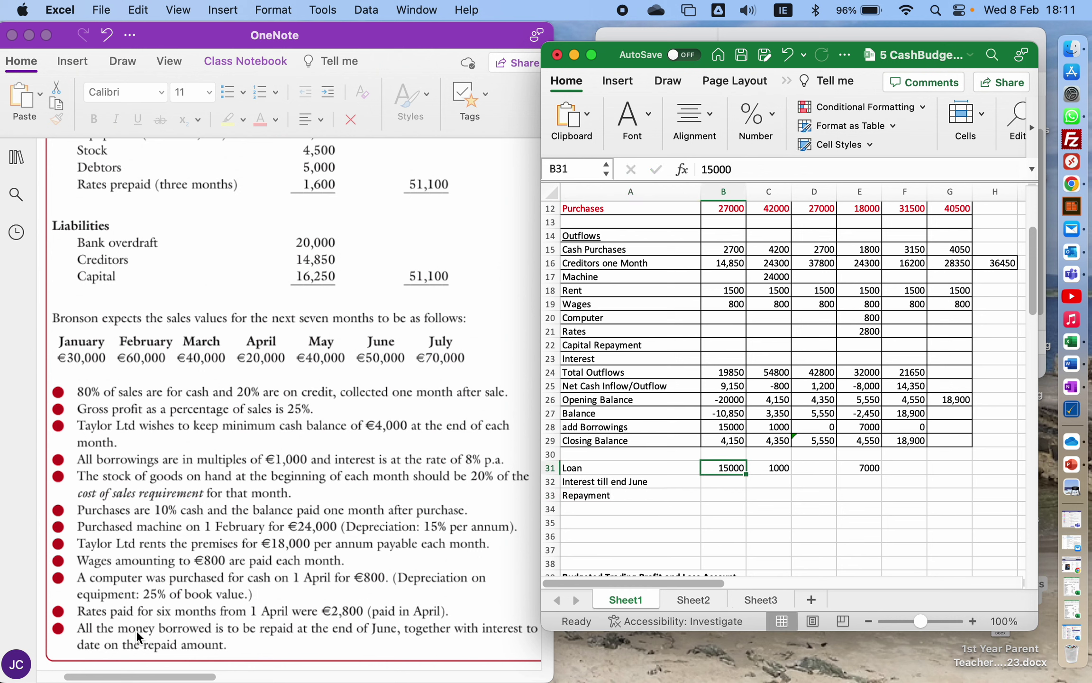
pyautogui.press('Down')
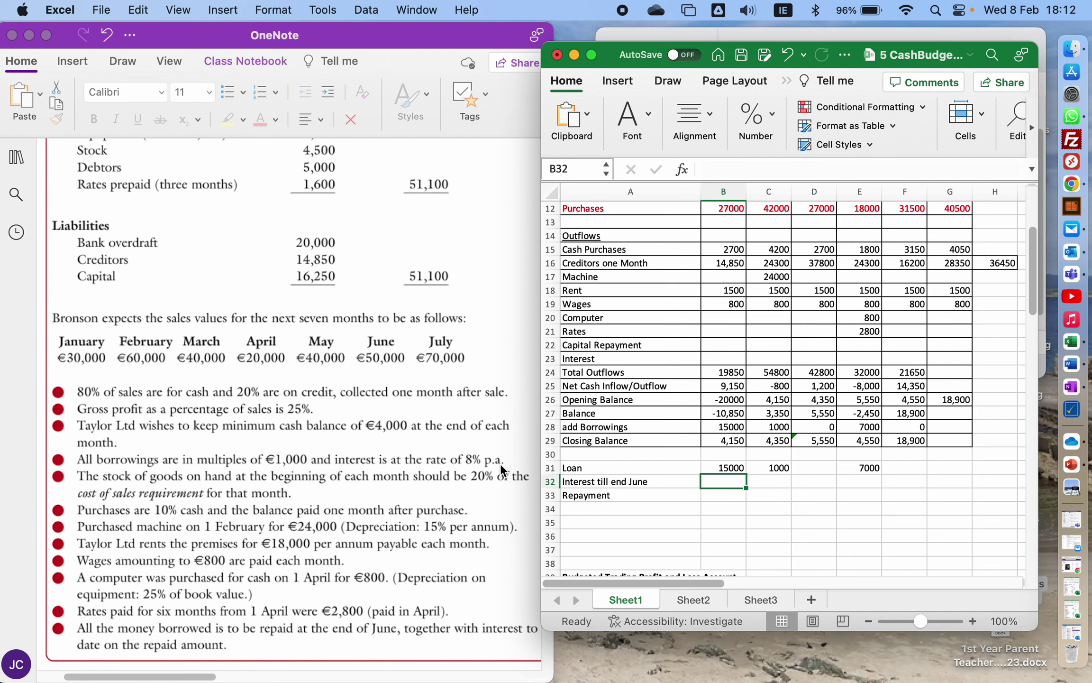
pyautogui.write('=')
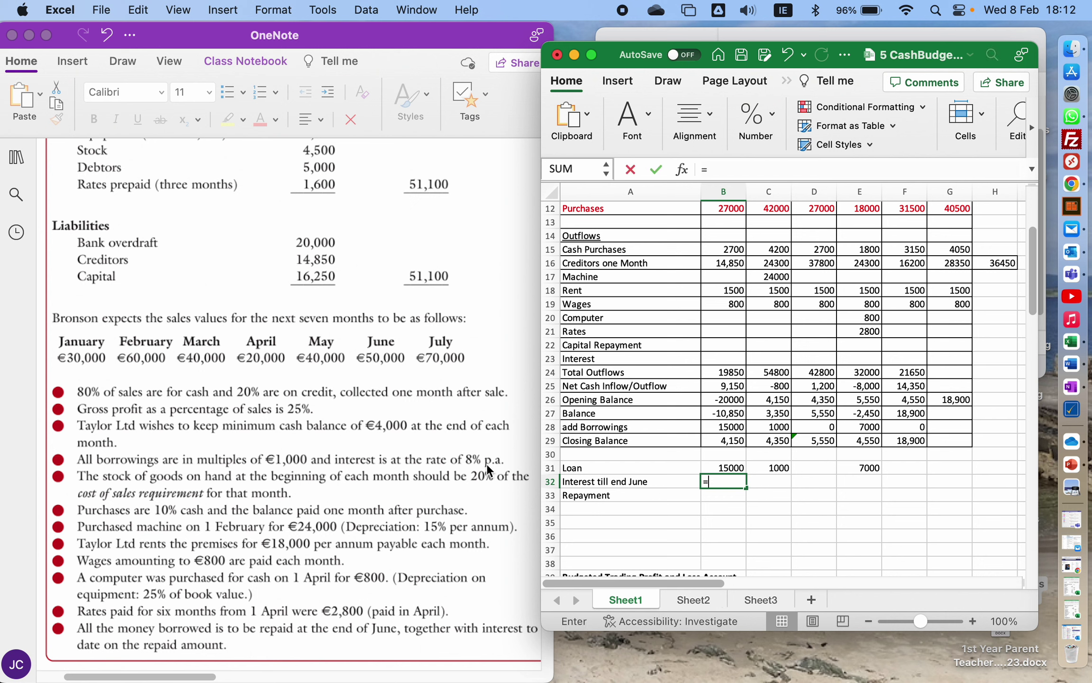
pyautogui.press('Up')
pyautogui.write('*.08')
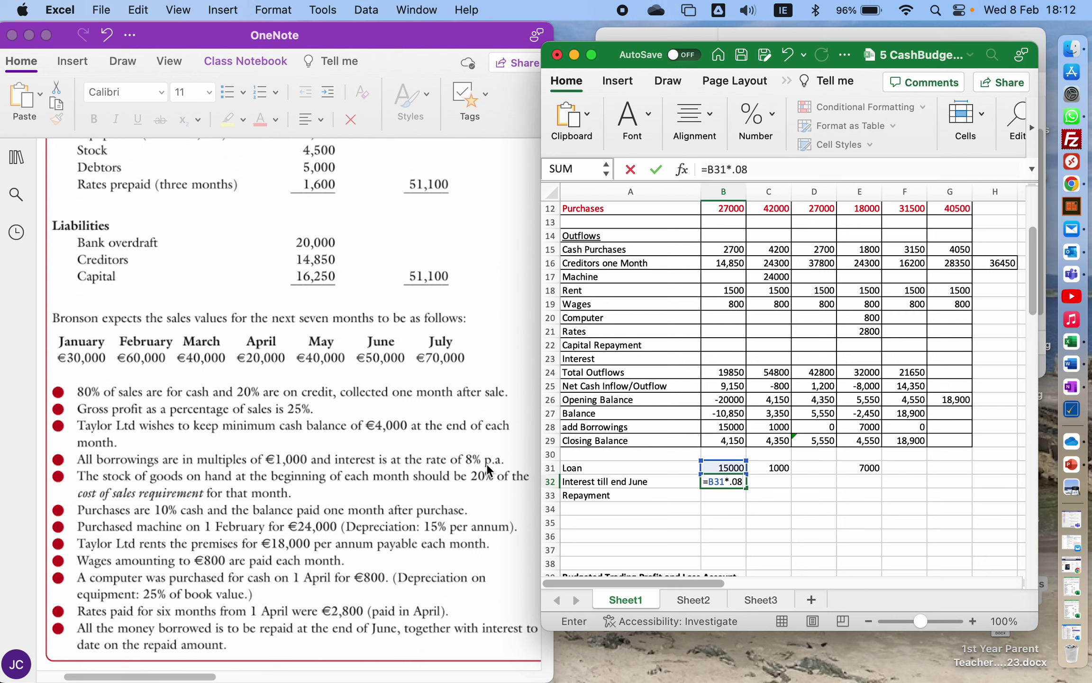
pyautogui.write('*5/12')
pyautogui.press('Return')
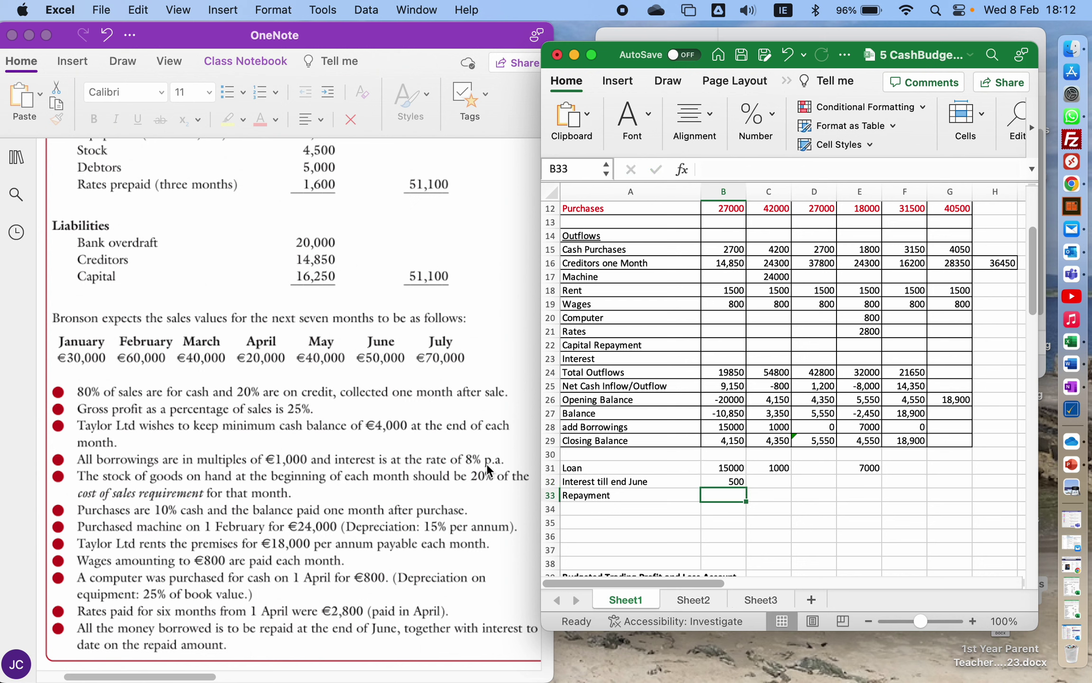
# Step: Calculate interest on the February loan in C32 at 8% for four months with =C31*.08*4/12
pyautogui.press('Up')
pyautogui.press('Right')
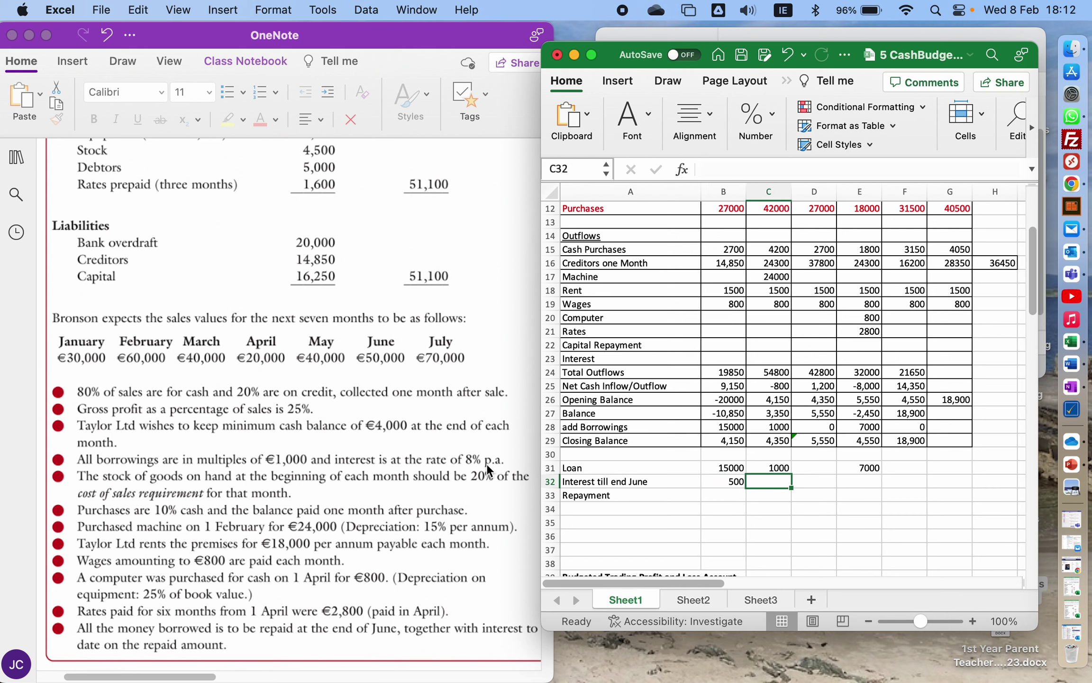
pyautogui.write('=')
pyautogui.press('Up')
pyautogui.write('*.08*')
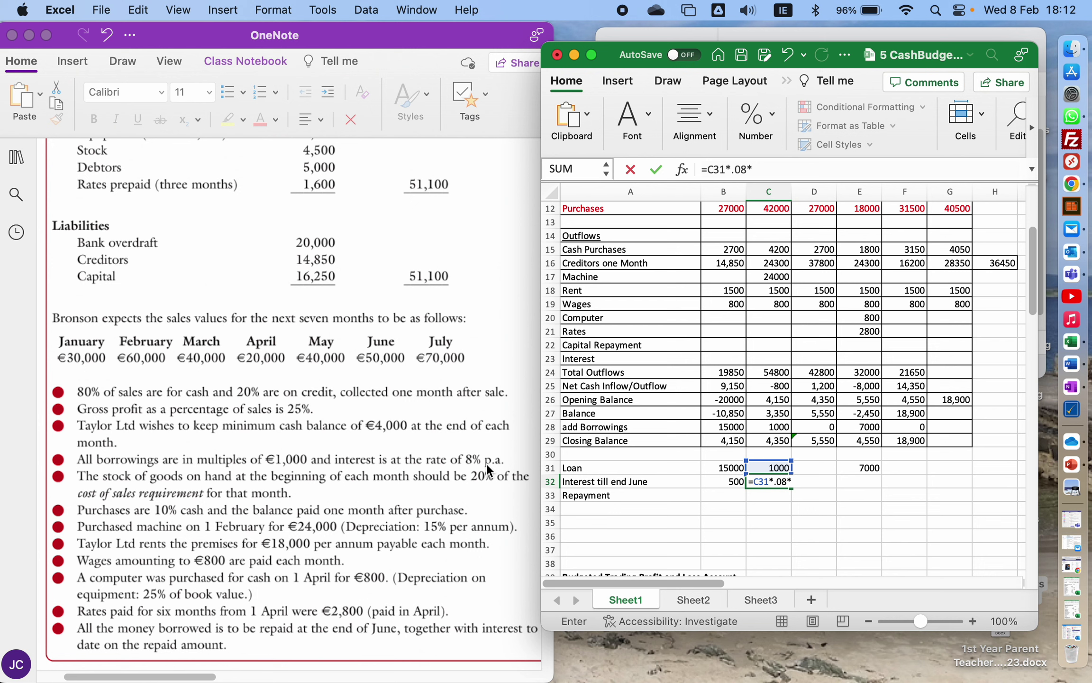
pyautogui.write('4/12')
pyautogui.press('Return')
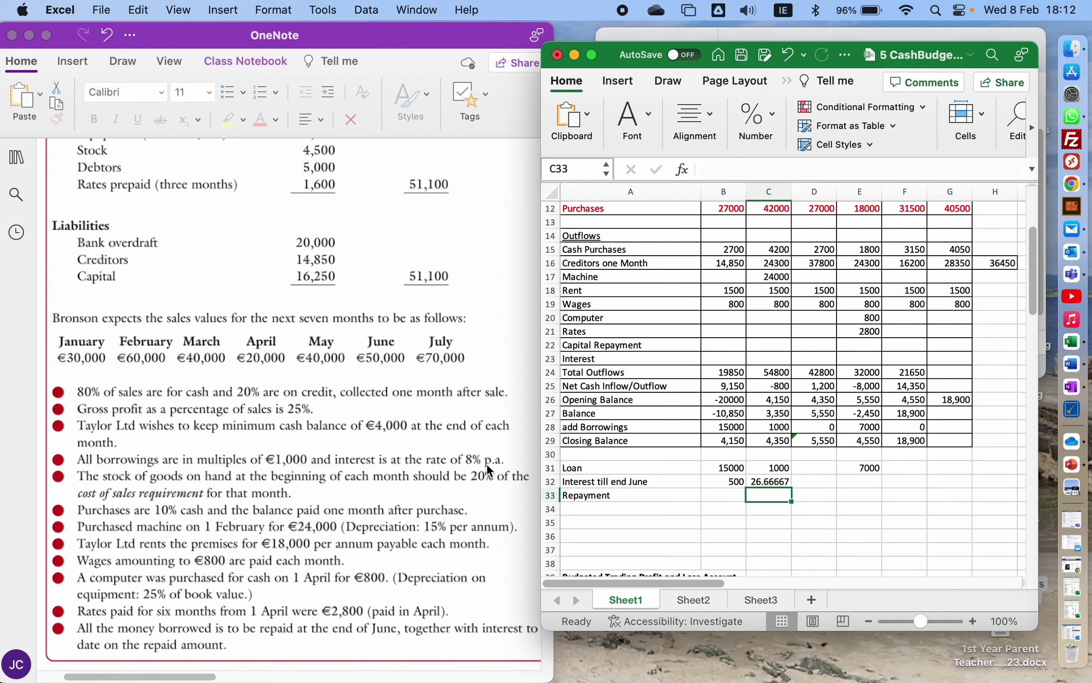
# Step: Calculate interest on the April loan in E32 at 8% for two months with =E31*.08*2/12
pyautogui.press('Up')
pyautogui.press('Right')
pyautogui.press('Right')
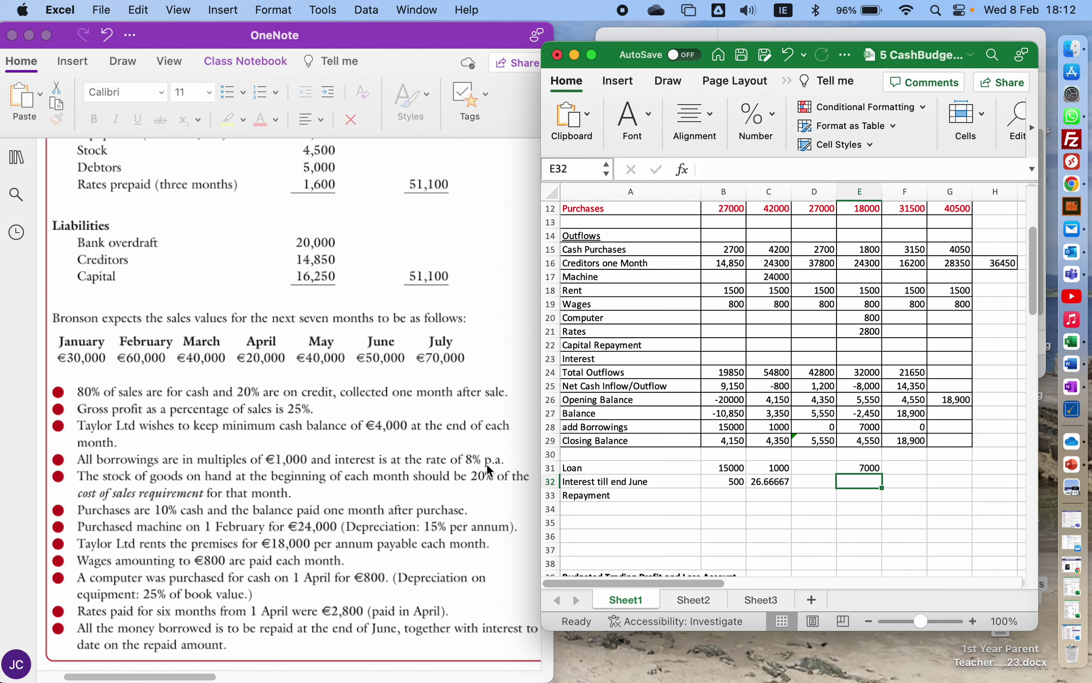
pyautogui.write('=')
pyautogui.press('Up')
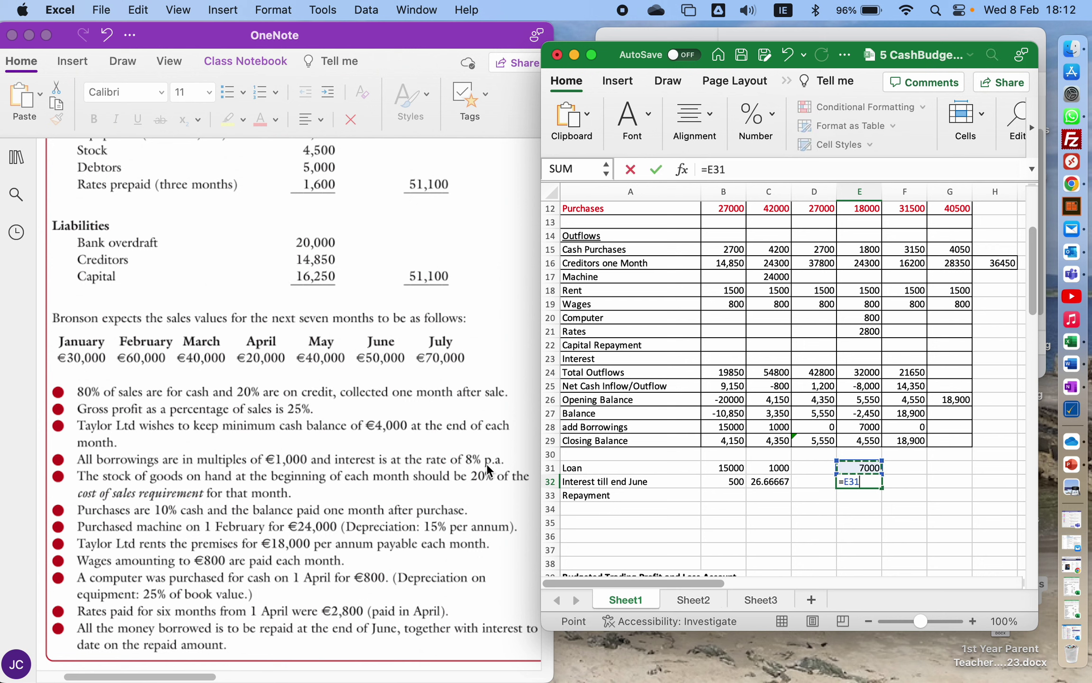
pyautogui.write('*.0')
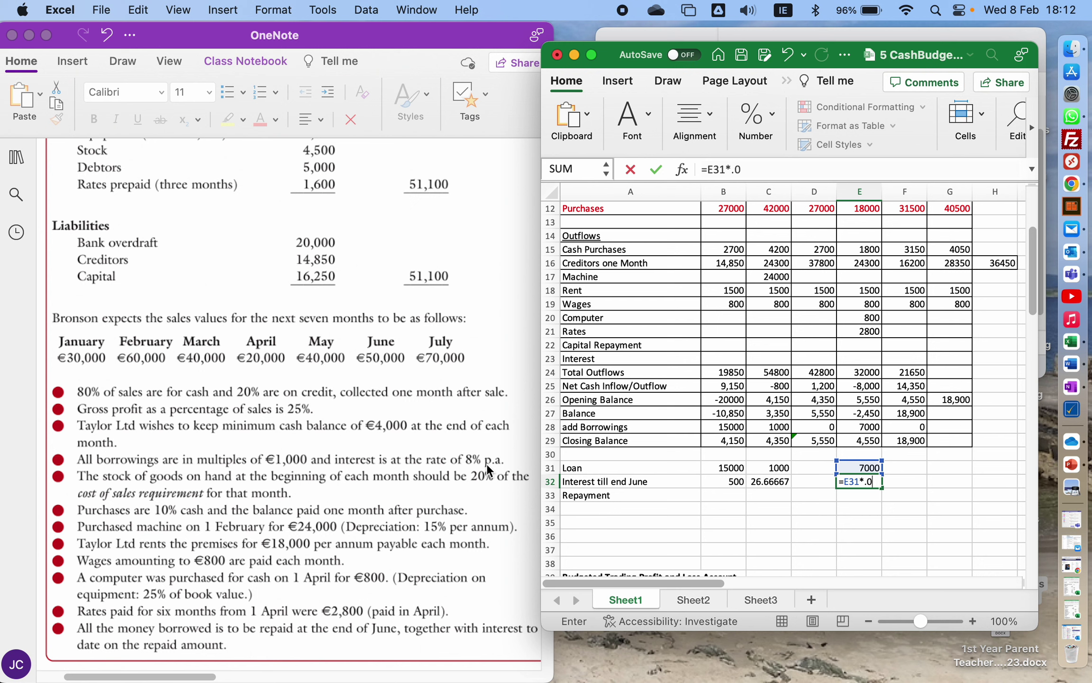
pyautogui.write('8*2/12')
pyautogui.press('Return')
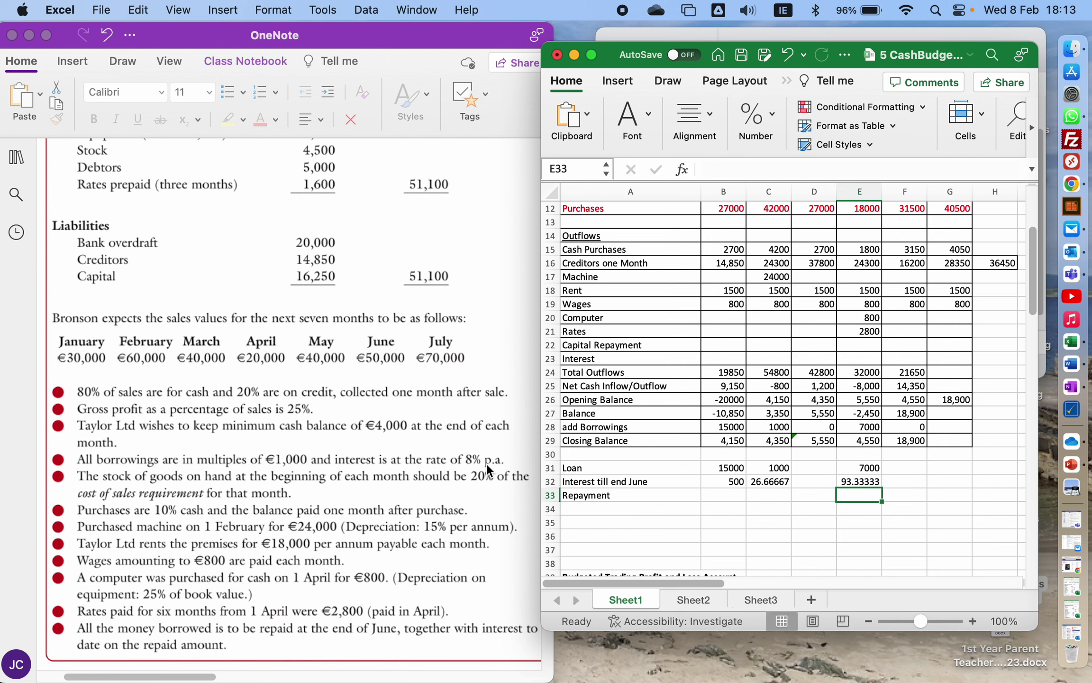
# Step: Calculate the January loan's repayment in B33 with =B31+B32
pyautogui.press('Left')
pyautogui.press('Left')
pyautogui.press('Left')
pyautogui.write('=')
pyautogui.press('Up')
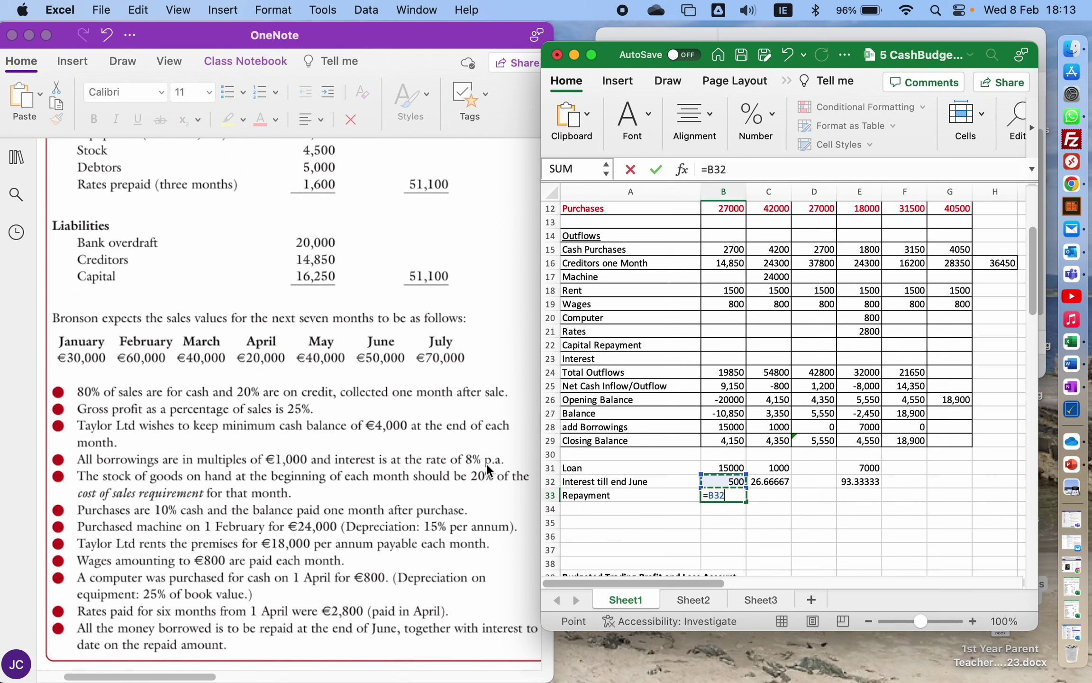
pyautogui.press('Up')
pyautogui.write('+')
pyautogui.press('Up')
pyautogui.press('Return')
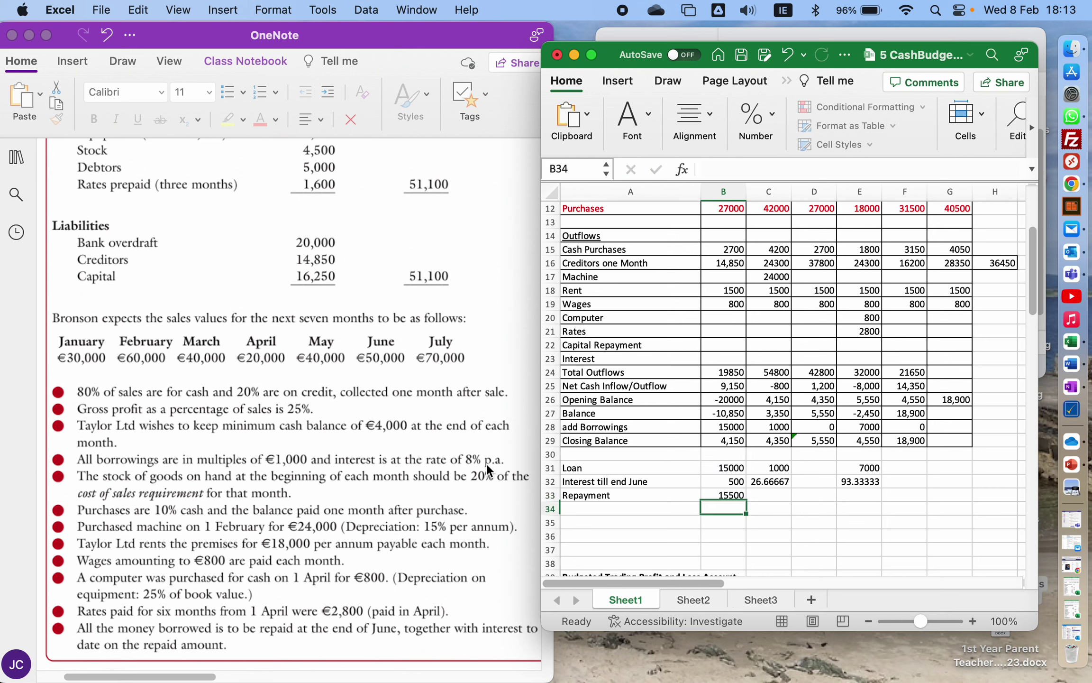
# Step: Copy the repayment formula from B33 to the February loan in C33 and the April loan in E33
pyautogui.press('Up')
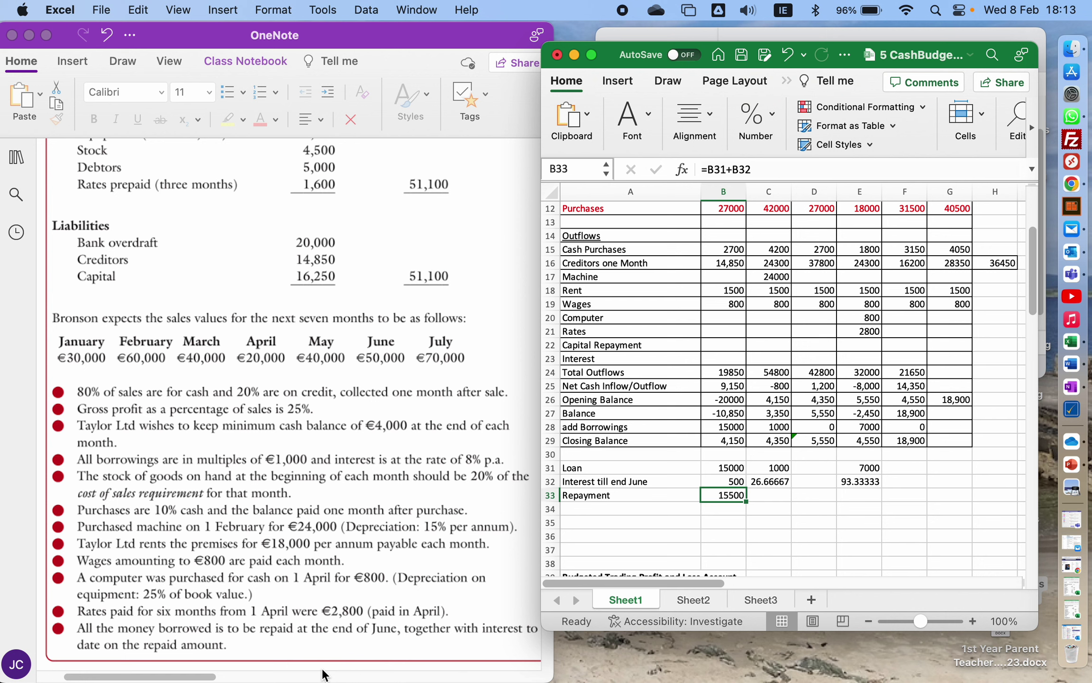
pyautogui.press('super+c')
pyautogui.press('Right')
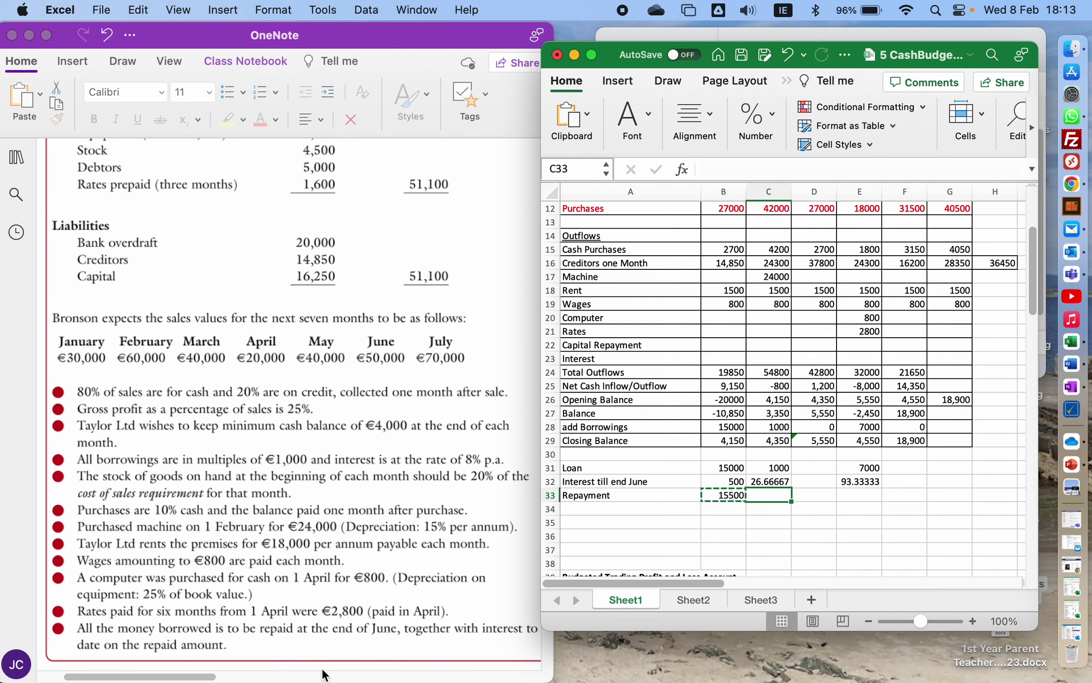
pyautogui.press('super+v')
pyautogui.press('Right')
pyautogui.press('Right')
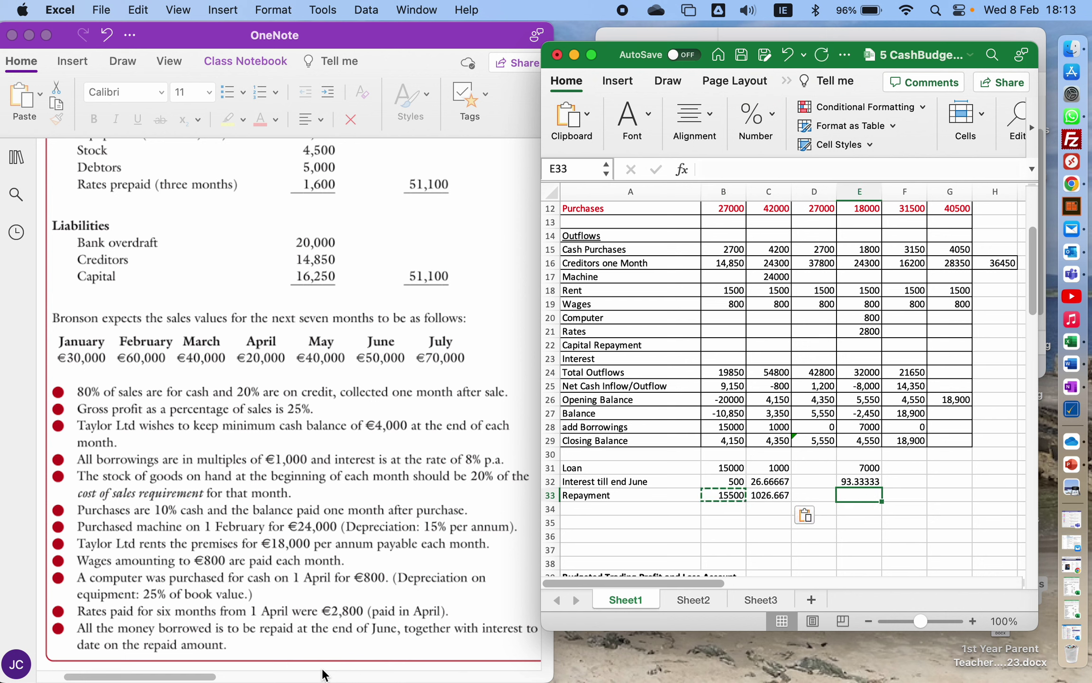
pyautogui.press('super+v')
pyautogui.press('Right')
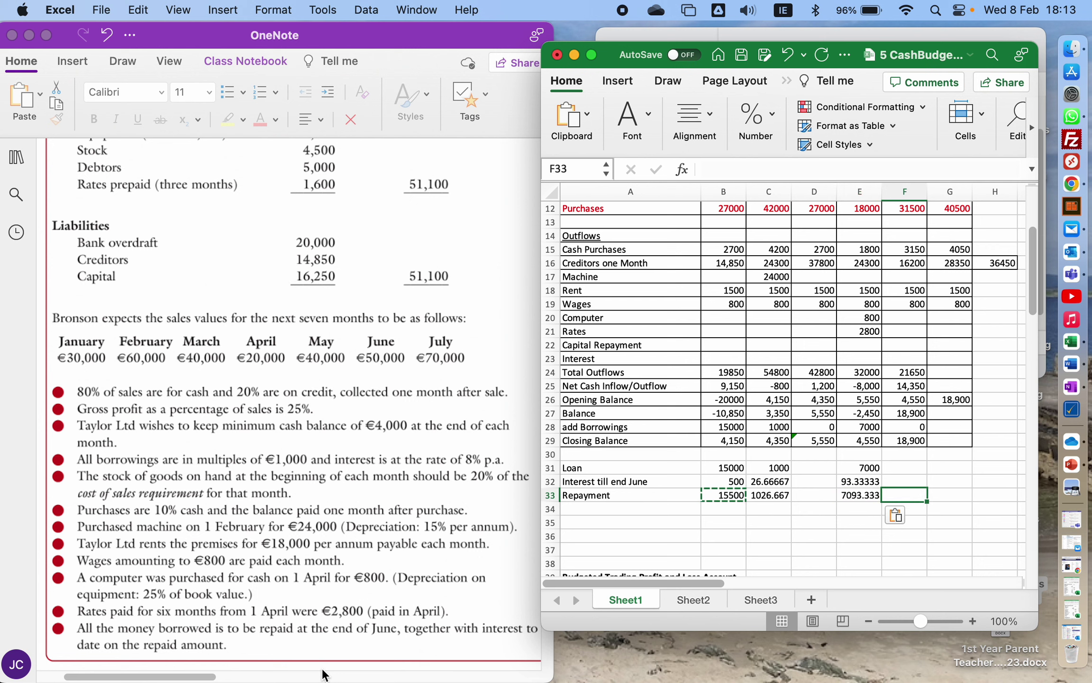
# Step: Label A35 "Total Repayment", leaving one blank row below the Repayment row
pyautogui.press('Down')
pyautogui.press('Left')
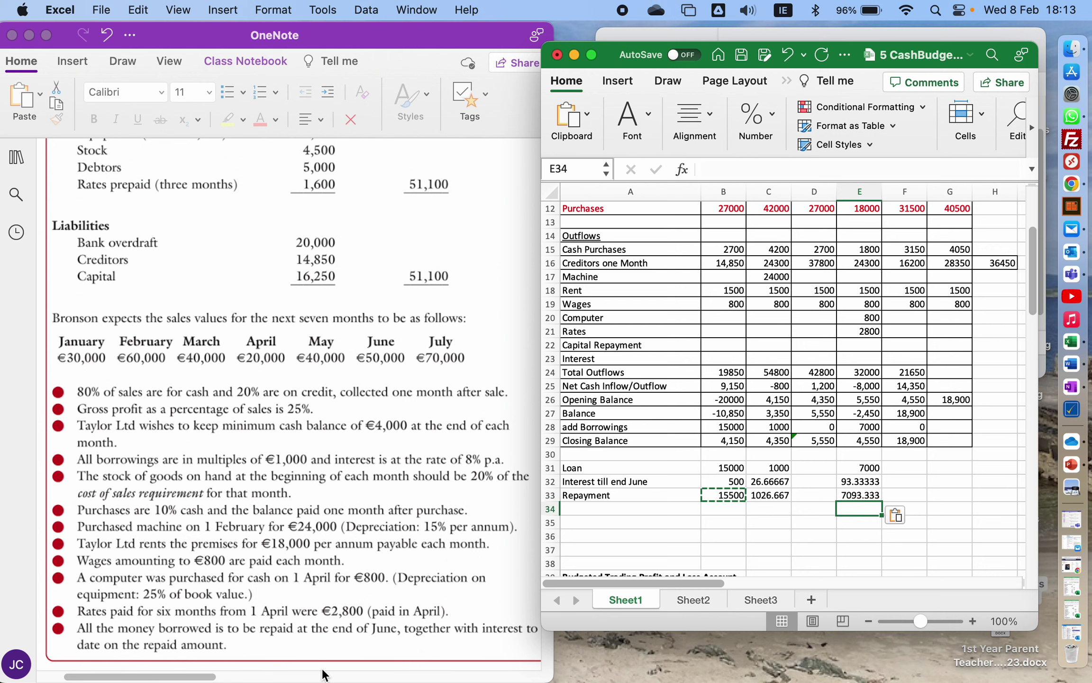
pyautogui.press('Left')
pyautogui.press('Left')
pyautogui.press('Left')
pyautogui.press('Left')
pyautogui.press('Down')
pyautogui.write('T')
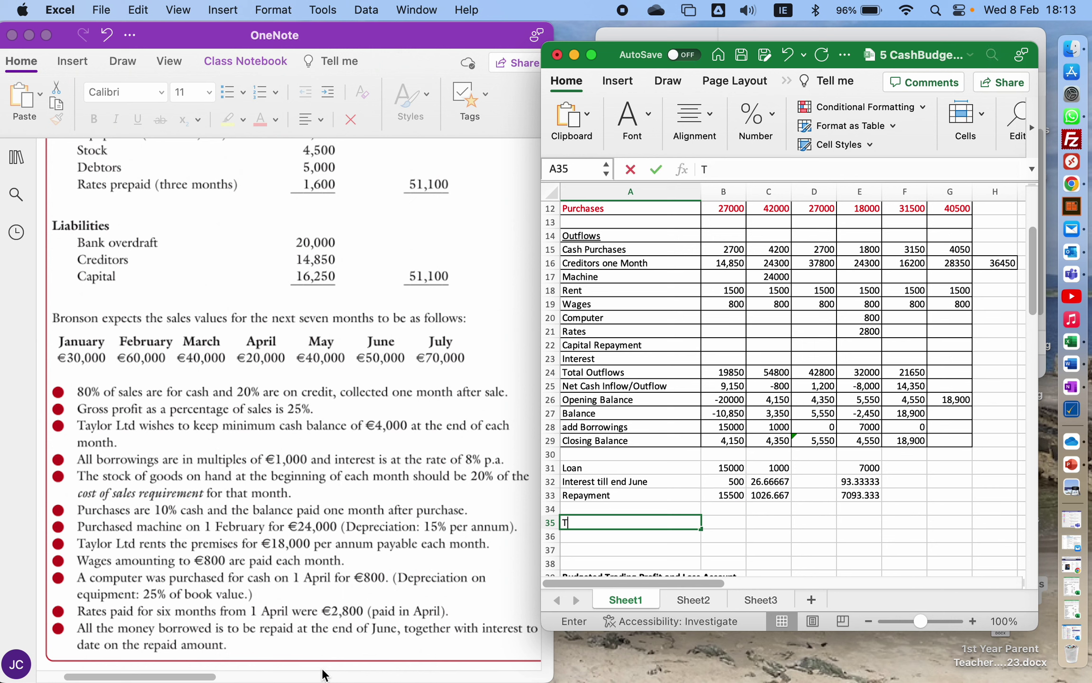
pyautogui.write('otal')
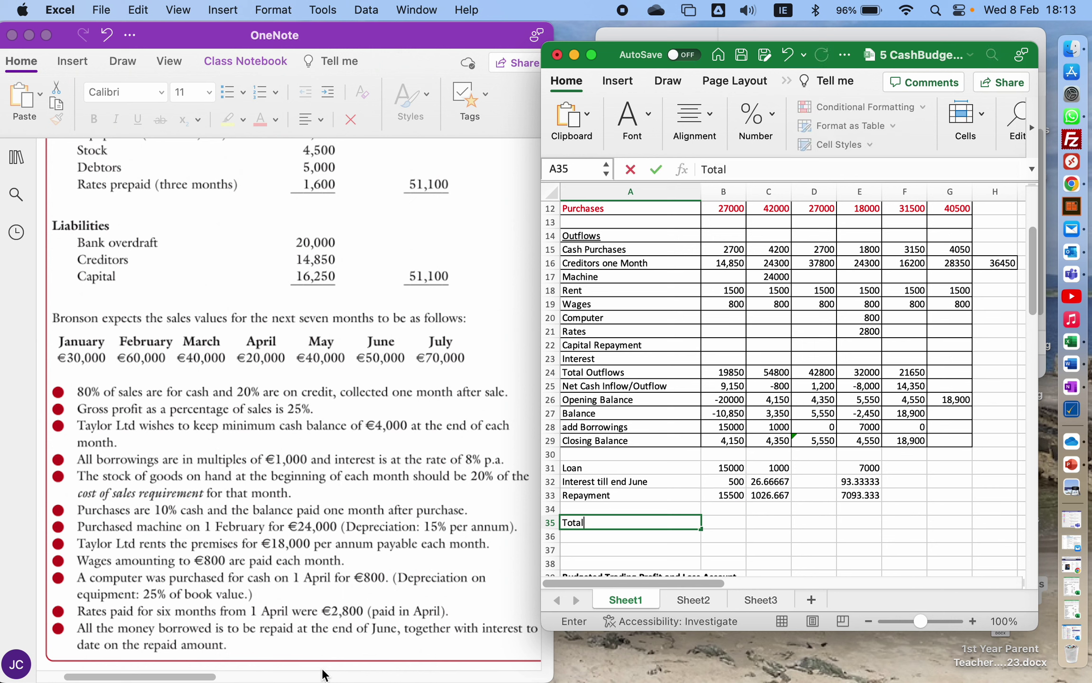
pyautogui.write(' Repayment')
# Step: Calculate the total repayment in E35 with =B33+C33+E33
pyautogui.press('Right')
pyautogui.press('Right')
pyautogui.press('Right')
pyautogui.press('Right')
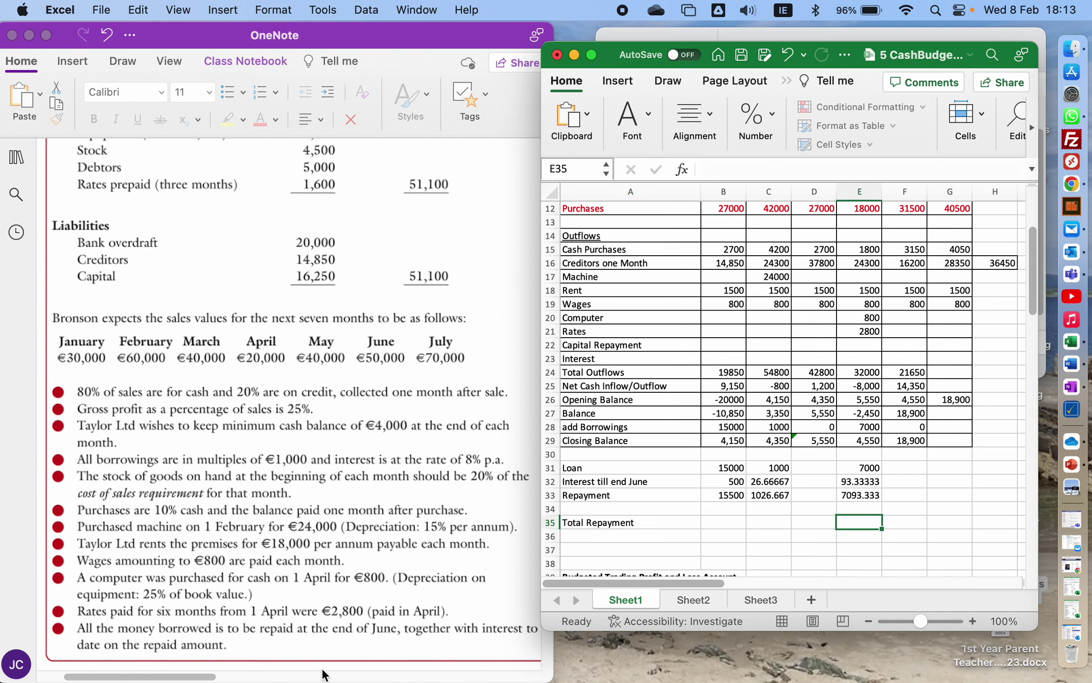
pyautogui.write('=')
pyautogui.click(723, 495)
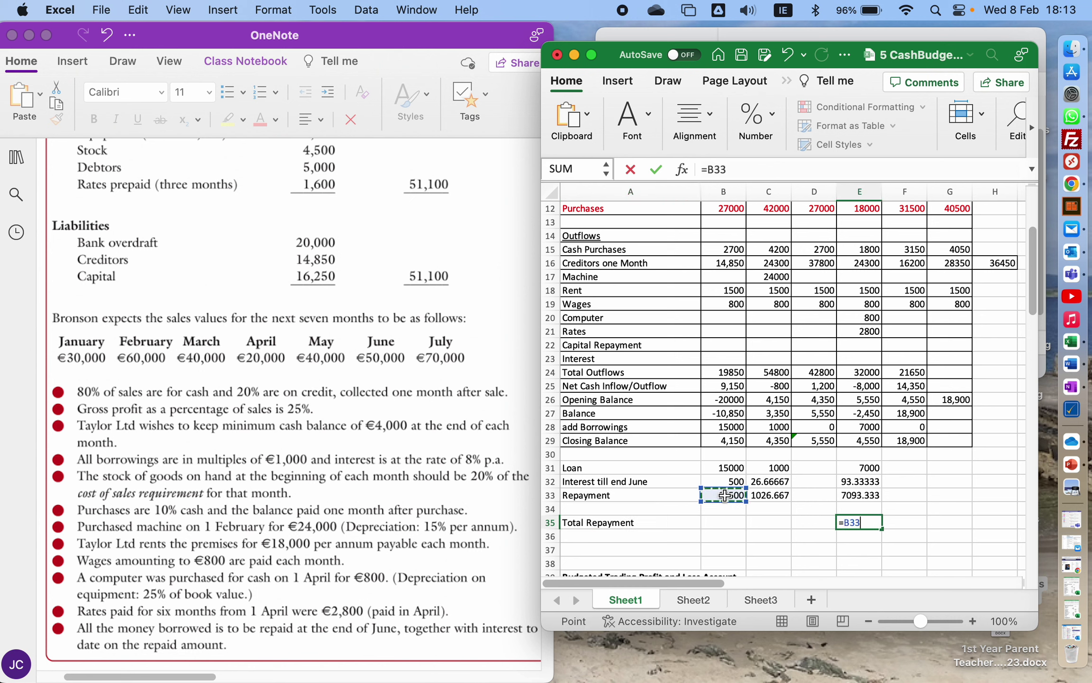
pyautogui.write('+')
pyautogui.click(764, 494)
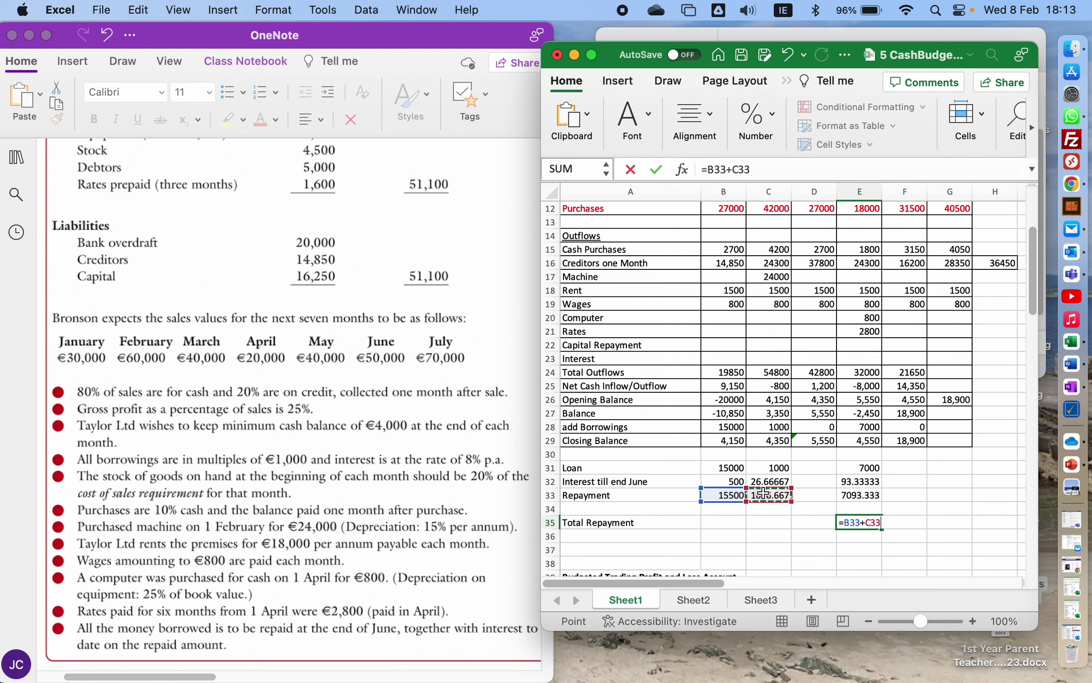
pyautogui.write('+')
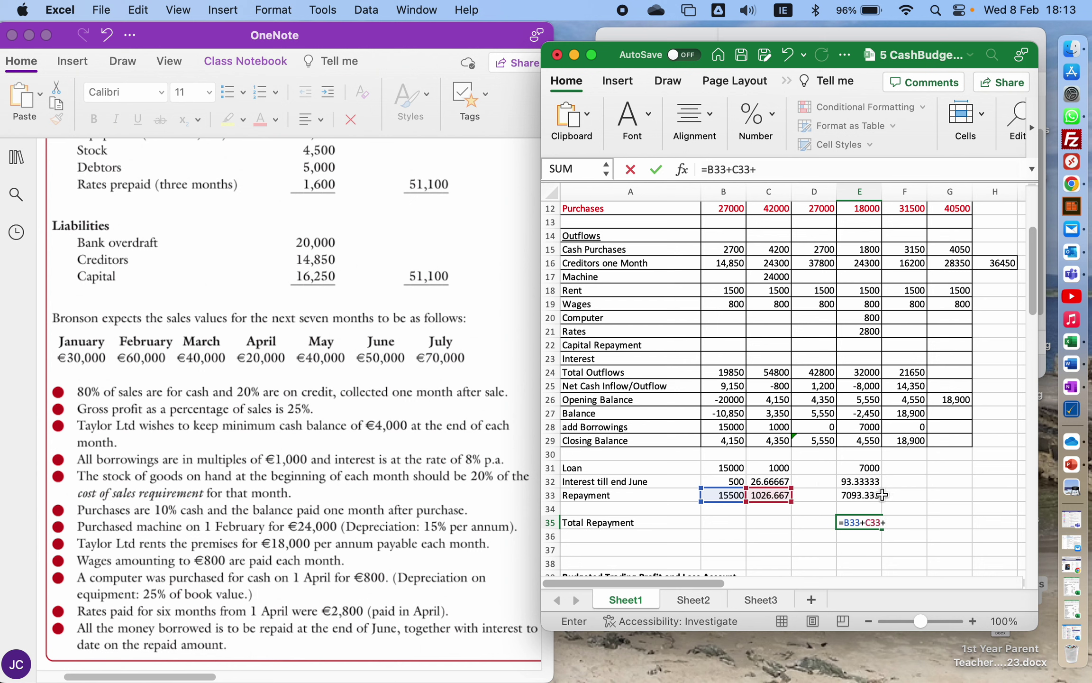
pyautogui.click(864, 495)
pyautogui.press('Return')
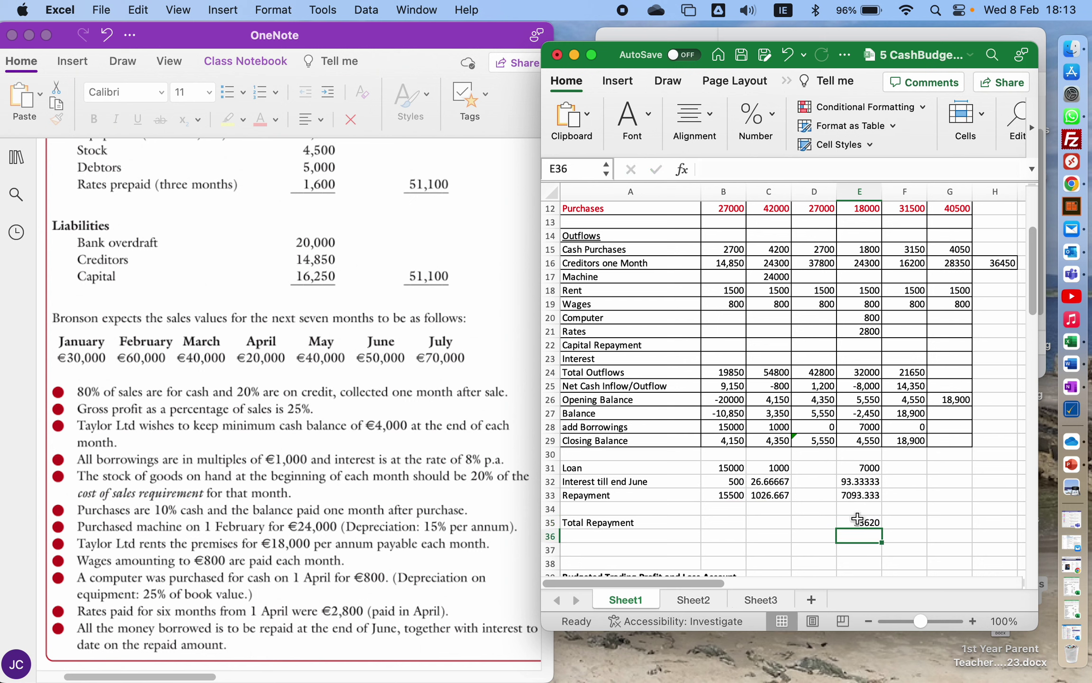
# Step: Enter June's capital repayment in G22 as the sum of the three loans with =B31+C31+E31
pyautogui.click(949, 413)
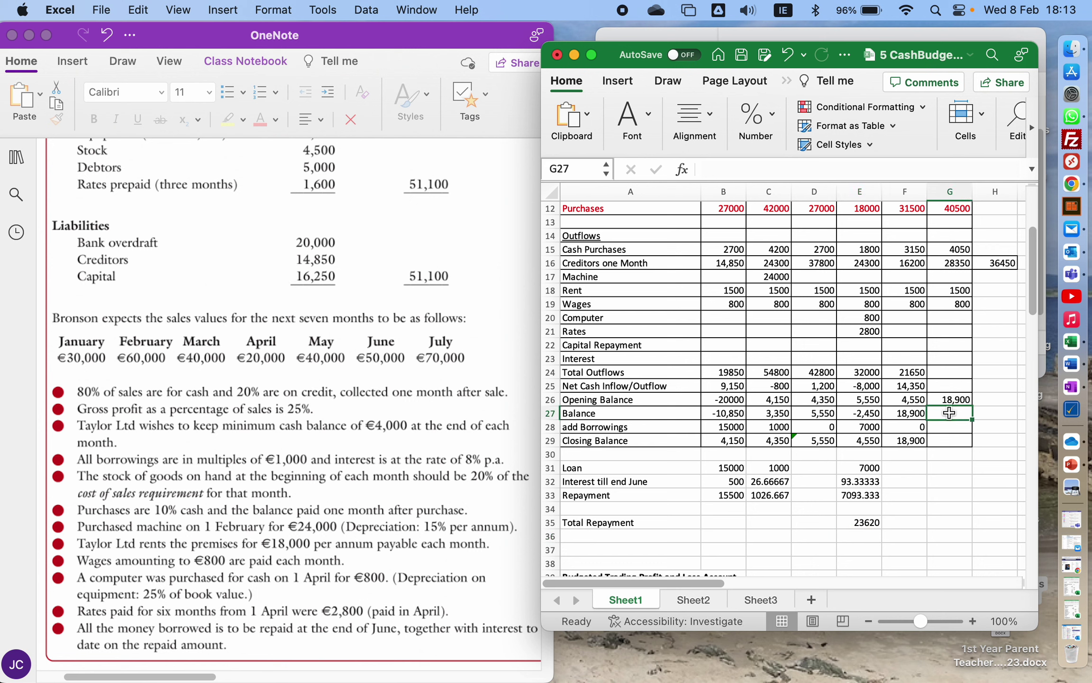
pyautogui.press('Up')
pyautogui.press('Up')
pyautogui.press('Up')
pyautogui.press('Up')
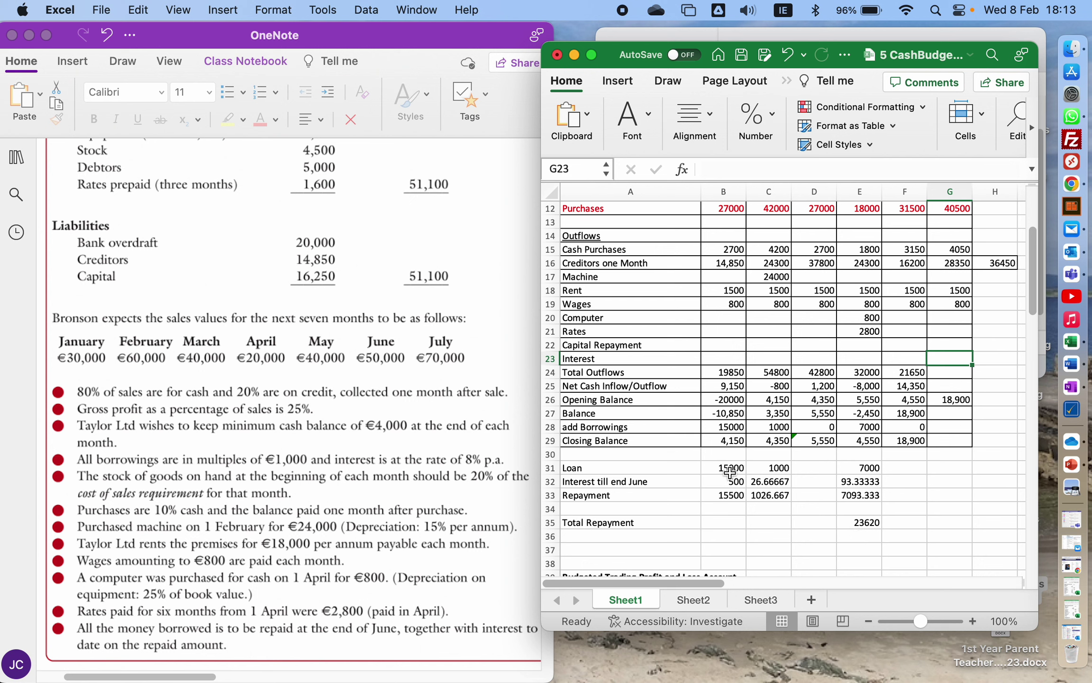
pyautogui.press('Up')
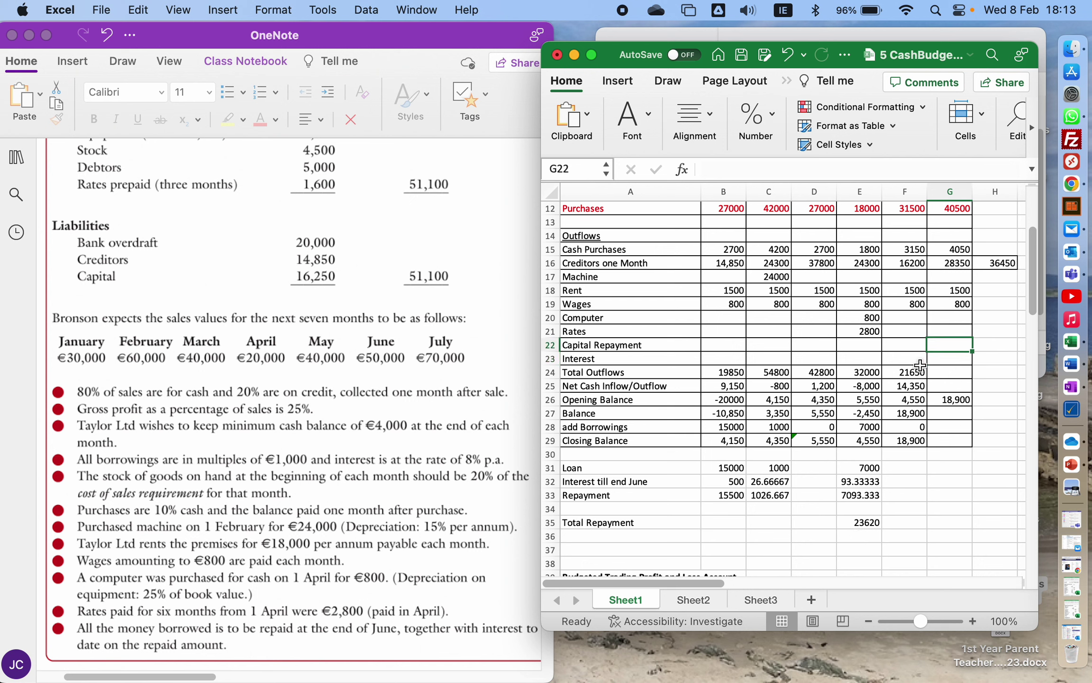
pyautogui.write('=')
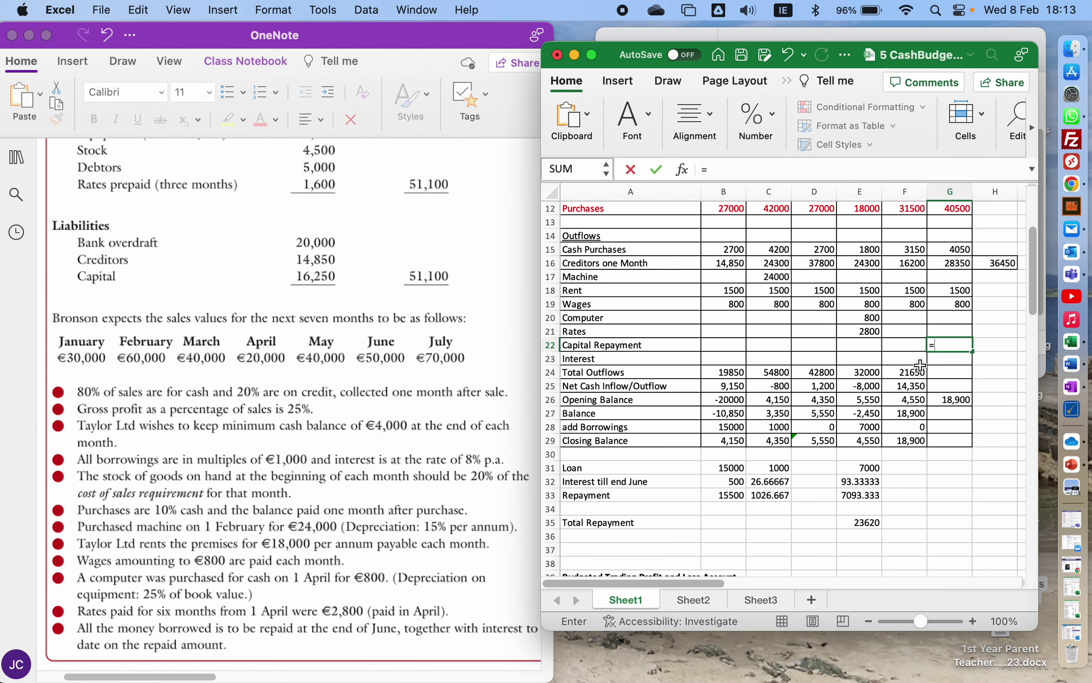
pyautogui.click(727, 469)
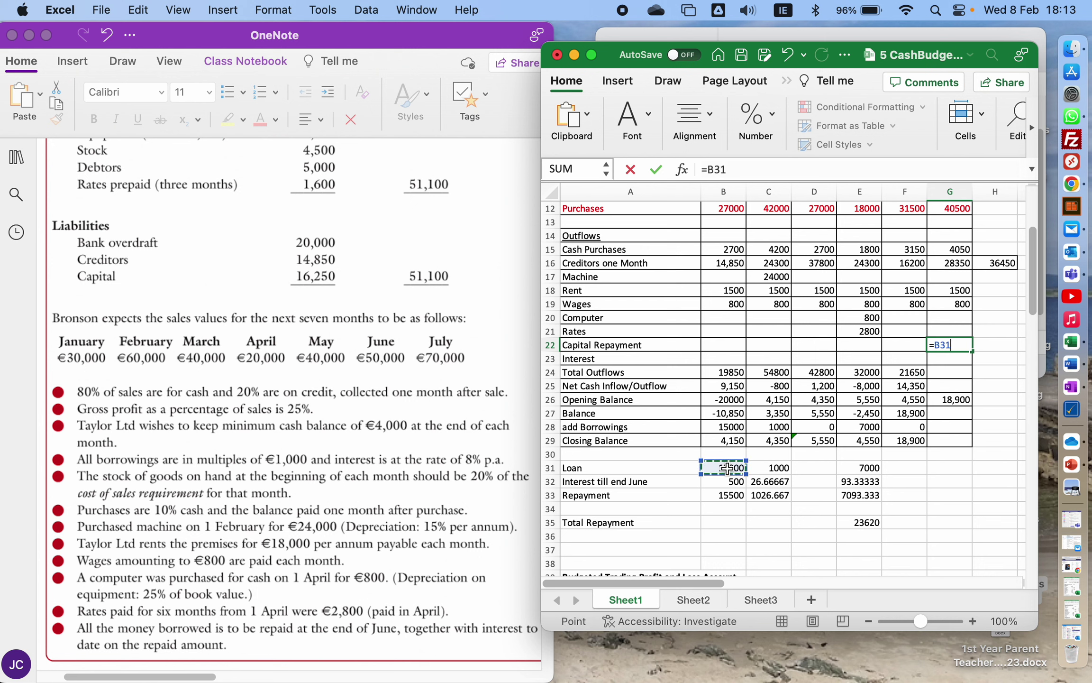
pyautogui.write('+')
pyautogui.click(776, 470)
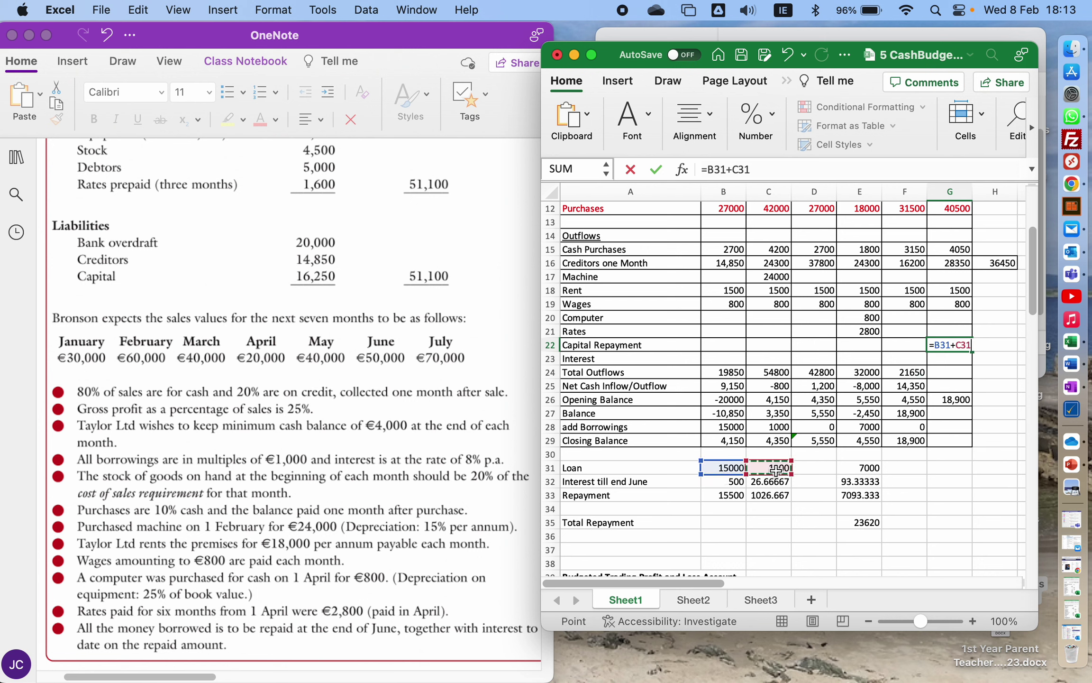
pyautogui.write('+')
pyautogui.click(870, 469)
pyautogui.write('+')
pyautogui.press('BackSpace')
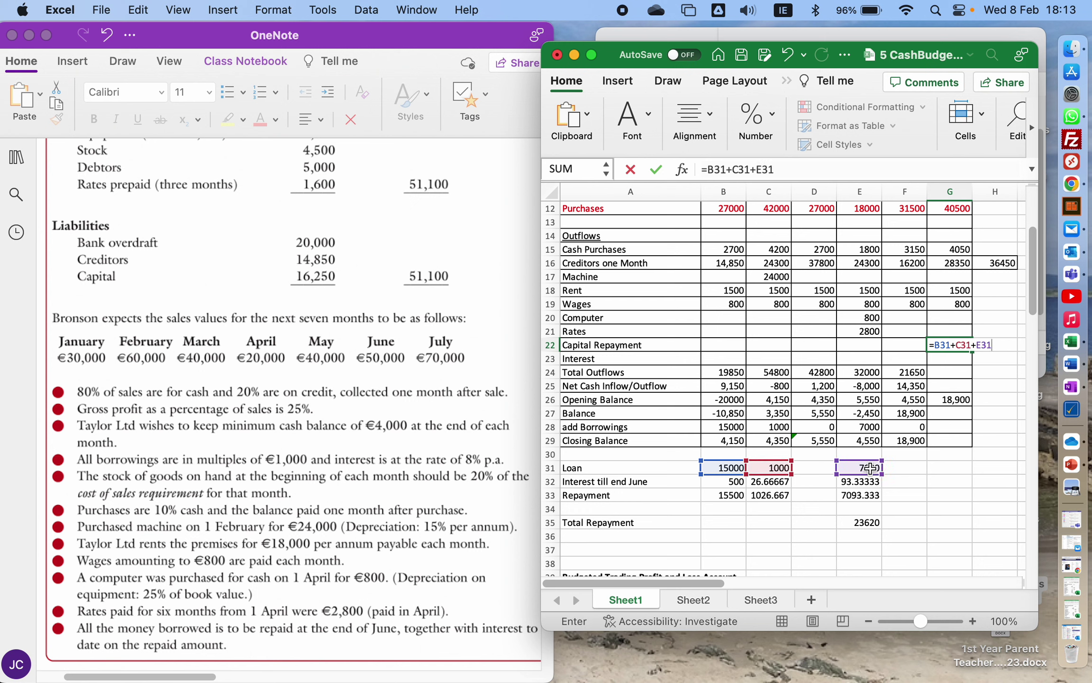
pyautogui.press('Return')
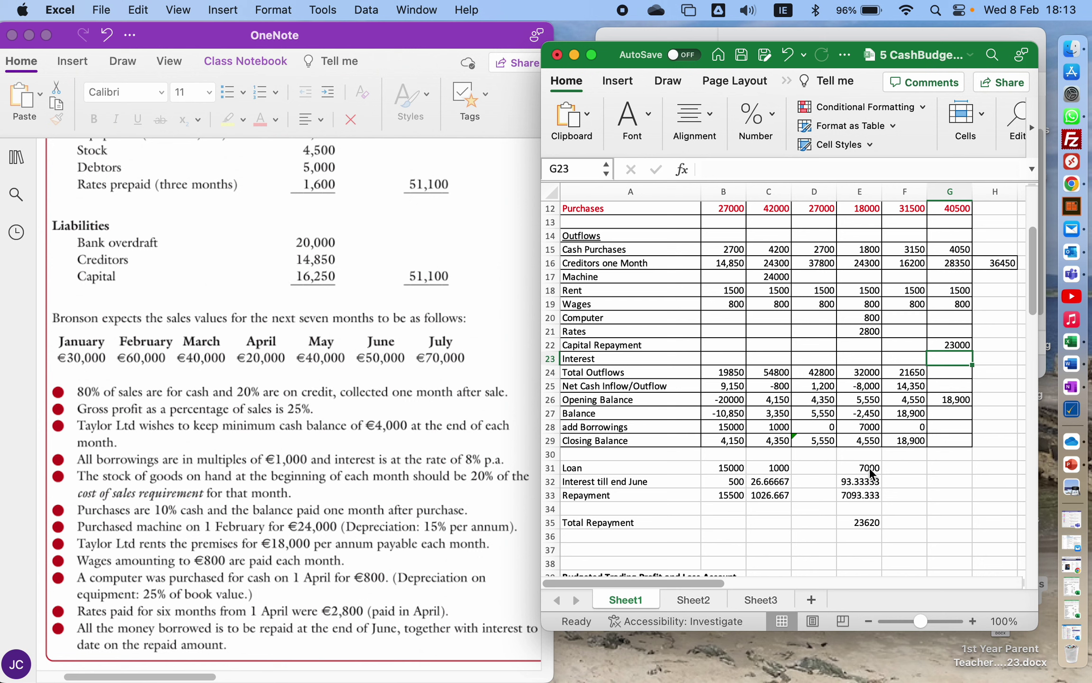
# Step: Enter June's interest of 620 in G23 as a sum of the three loans' interest rounded to whole euros
pyautogui.write('=')
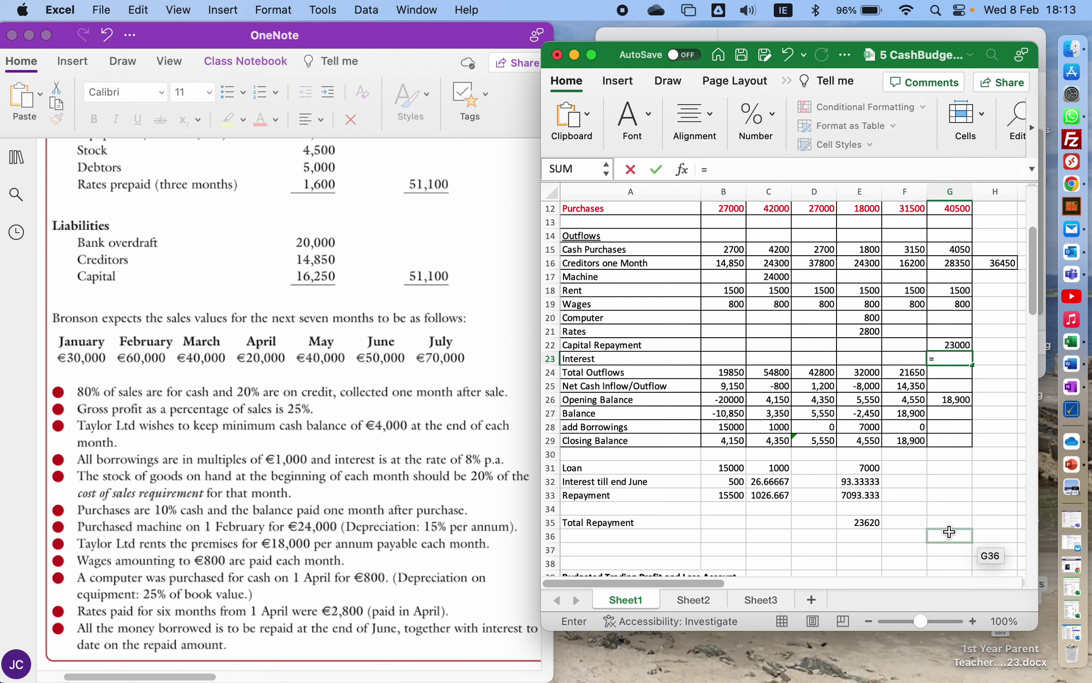
pyautogui.write('500+27+9')
pyautogui.press('Return')
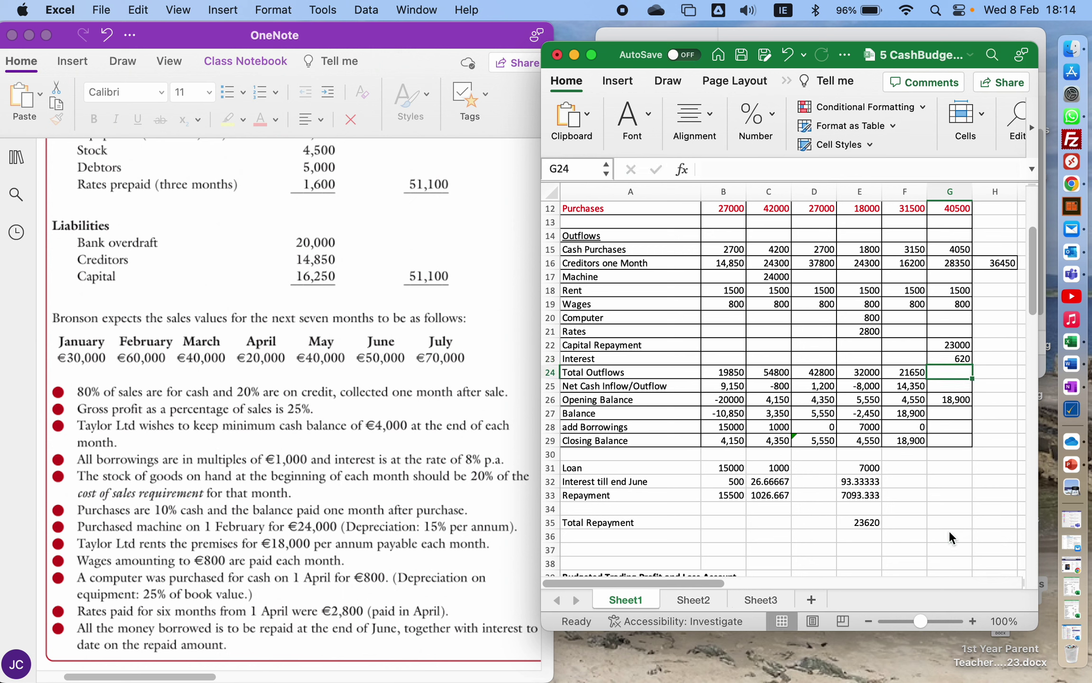
# Step: Copy May's Total Outflows formula from F24 to June in G24, giving =SUM(G15:G23)
pyautogui.press('Left')
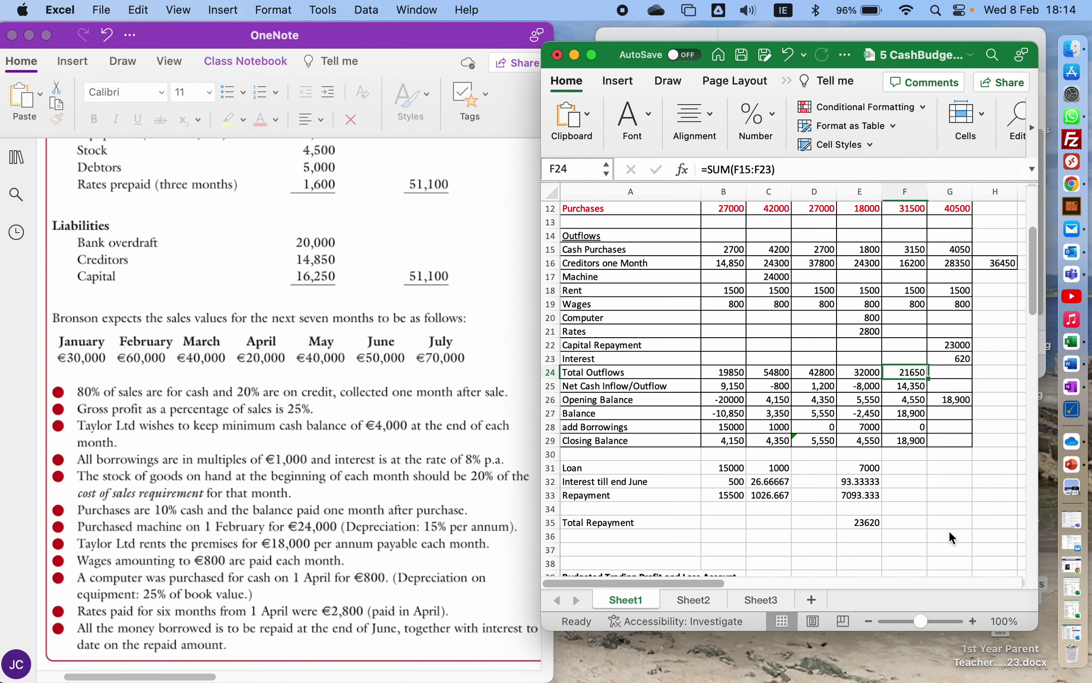
pyautogui.press('super+c')
pyautogui.press('Right')
pyautogui.press('super+v')
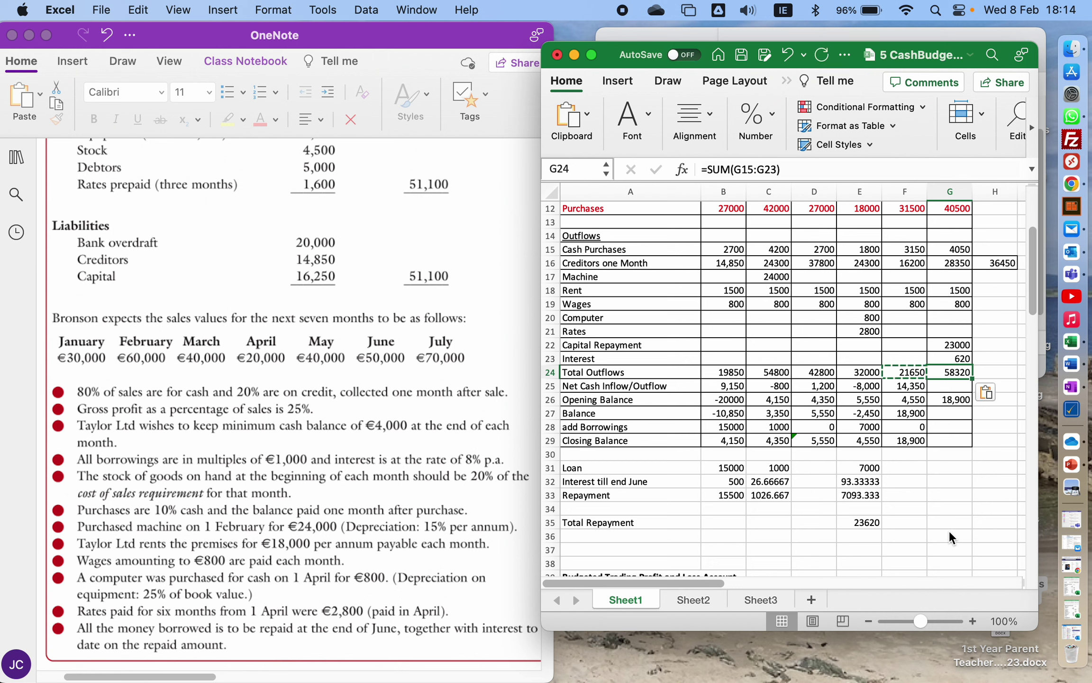
pyautogui.write('=')
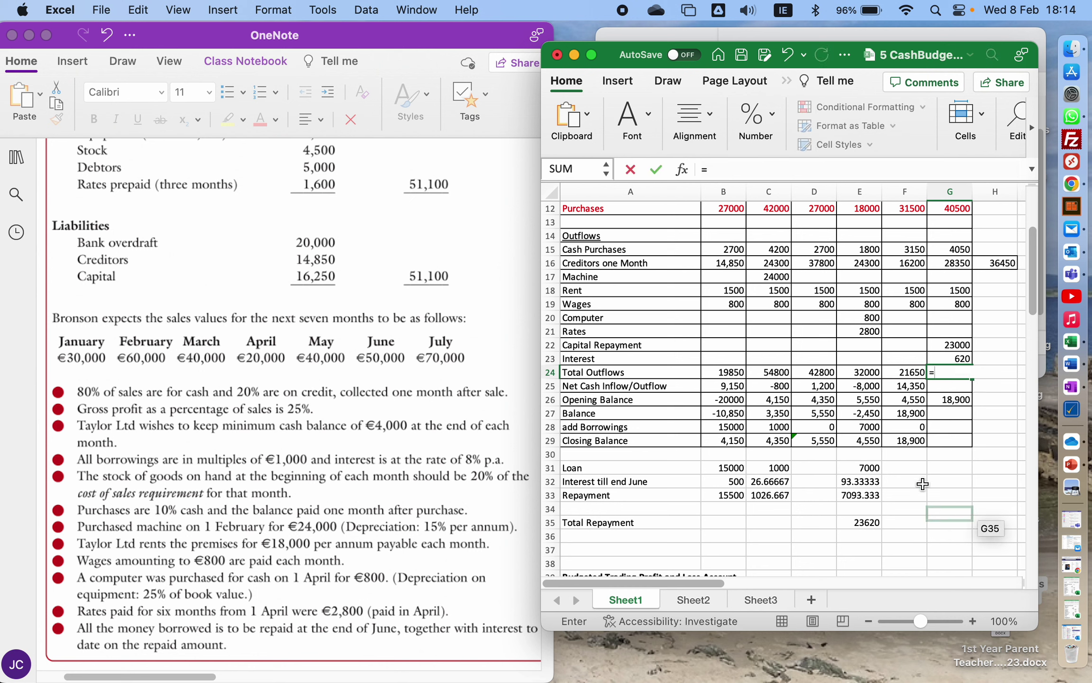
pyautogui.click(787, 54)
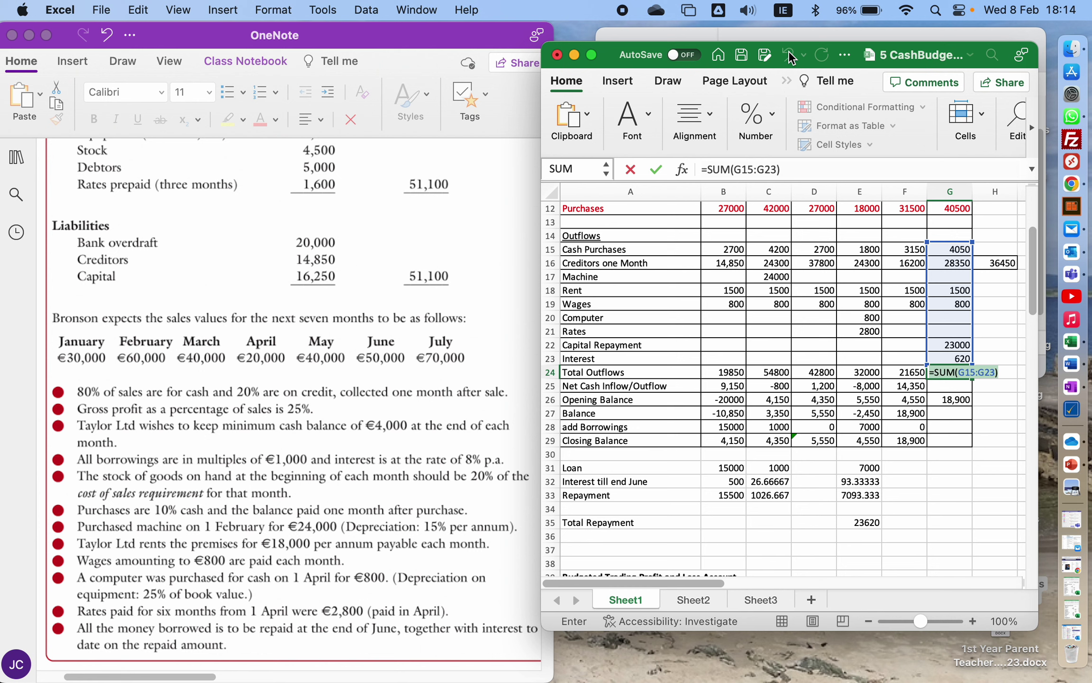
pyautogui.press('Return')
pyautogui.press('Up')
pyautogui.press('Down')
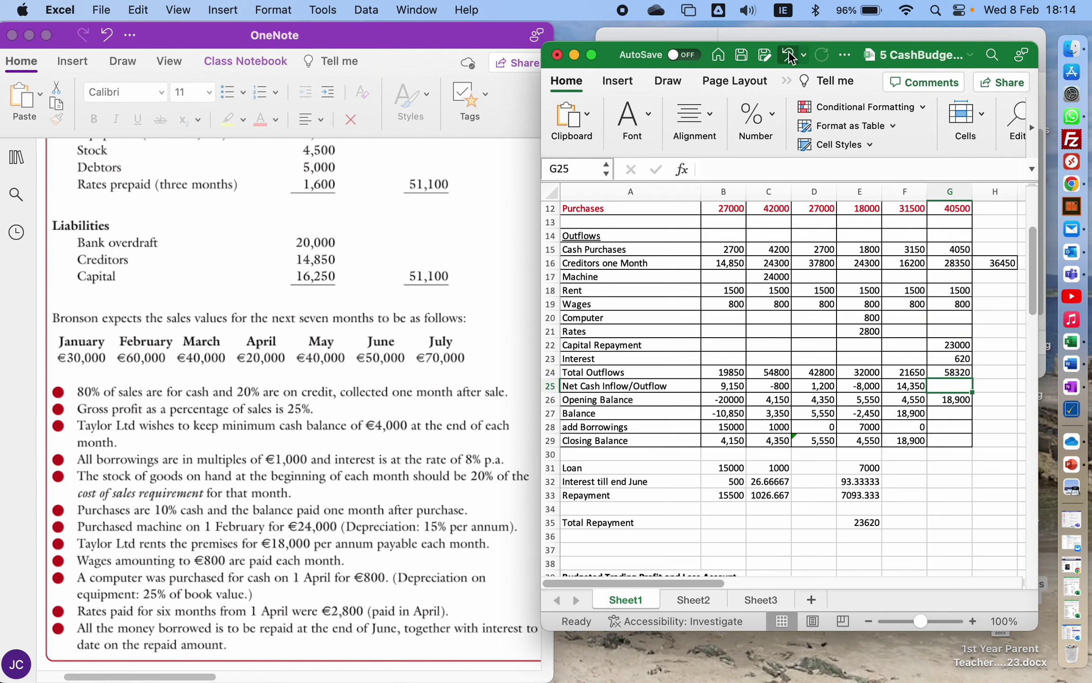
pyautogui.press('Up')
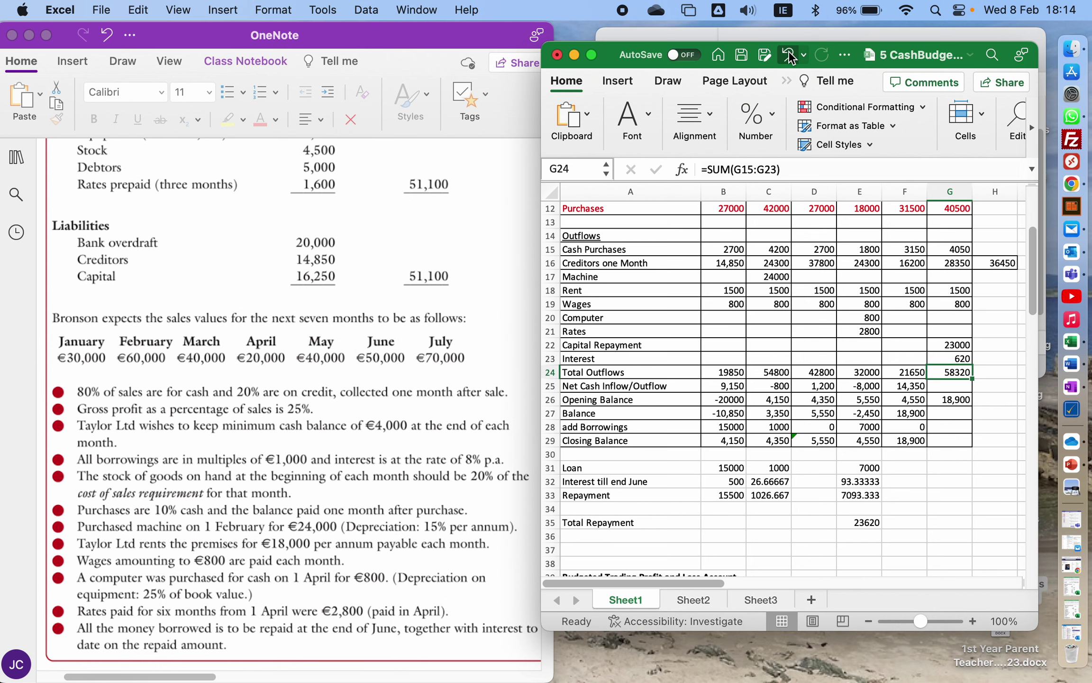
pyautogui.write('=')
pyautogui.press('Up')
pyautogui.press('Up')
pyautogui.press('Up')
pyautogui.press('Up')
pyautogui.press('Up')
pyautogui.press('Up')
pyautogui.press('Up')
pyautogui.press('Up')
pyautogui.press('Up')
pyautogui.press('Up')
pyautogui.press('Up')
pyautogui.press('Up')
pyautogui.press('Up')
pyautogui.press('Up')
pyautogui.press('Up')
pyautogui.press('Up')
pyautogui.press('Up')
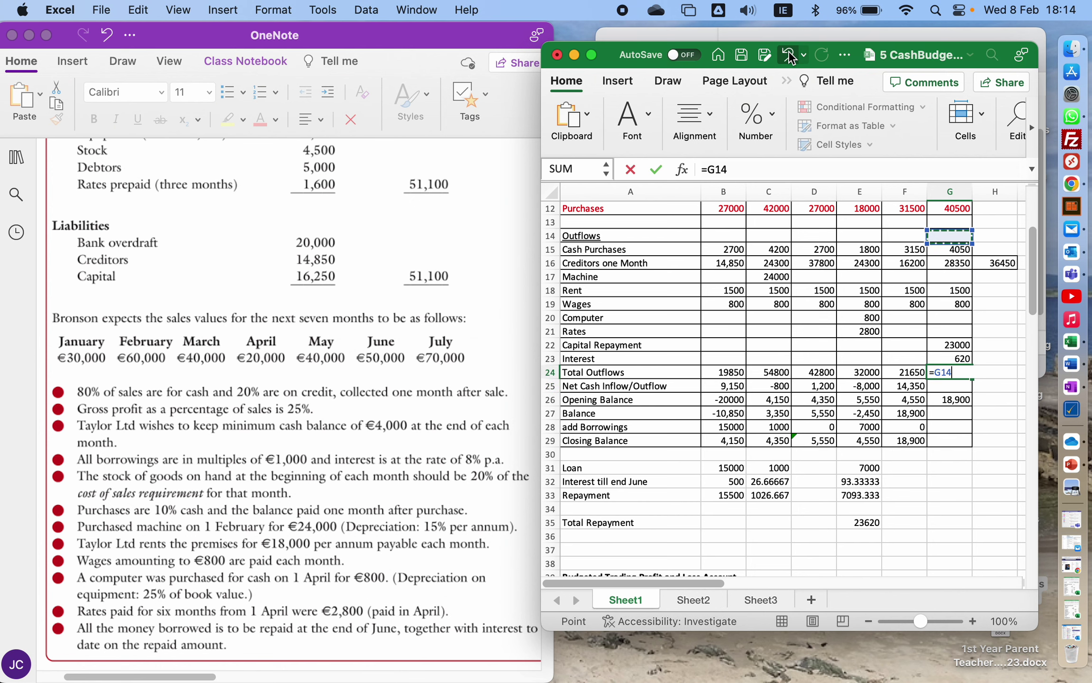
pyautogui.write('-')
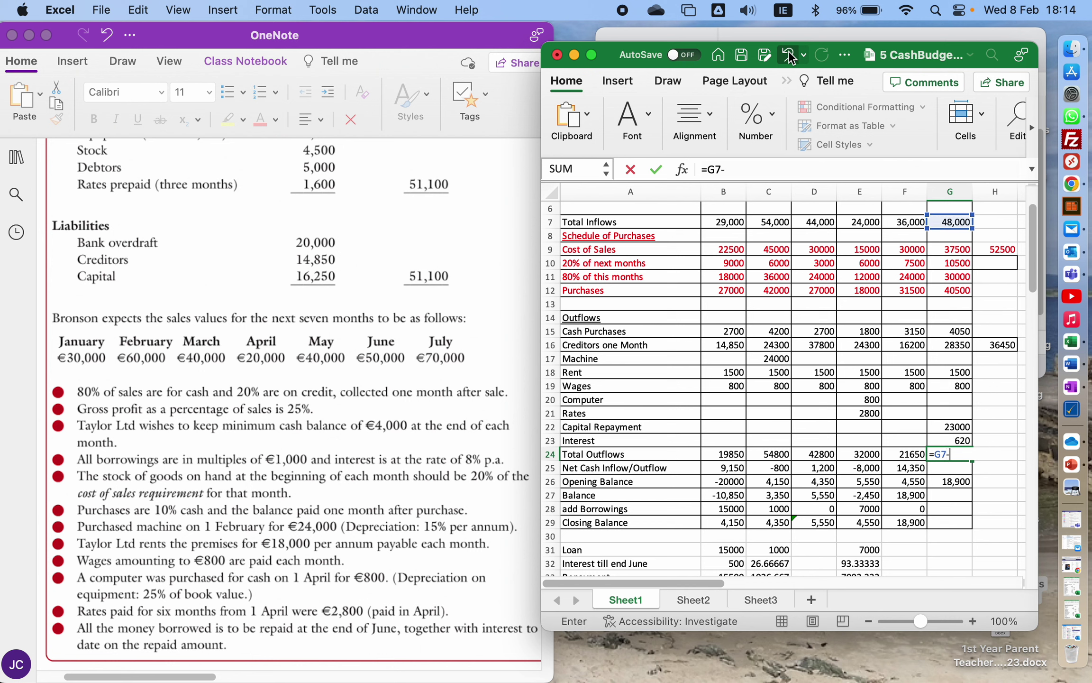
pyautogui.press('BackSpace')
pyautogui.press('BackSpace')
pyautogui.press('BackSpace')
pyautogui.press('BackSpace')
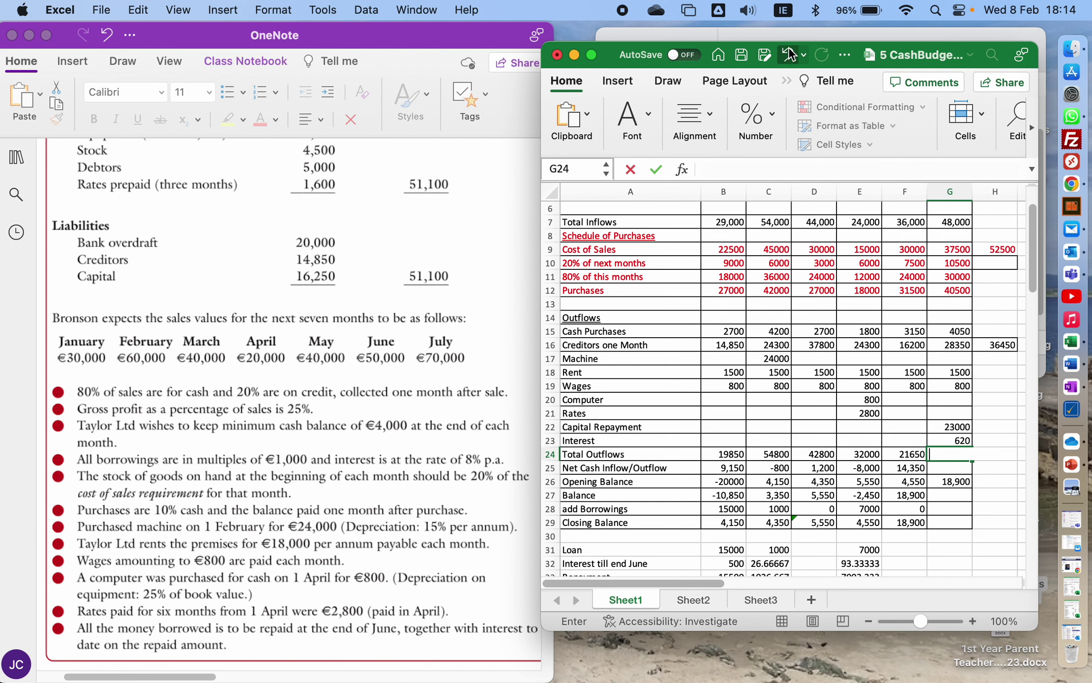
pyautogui.write('=G6')
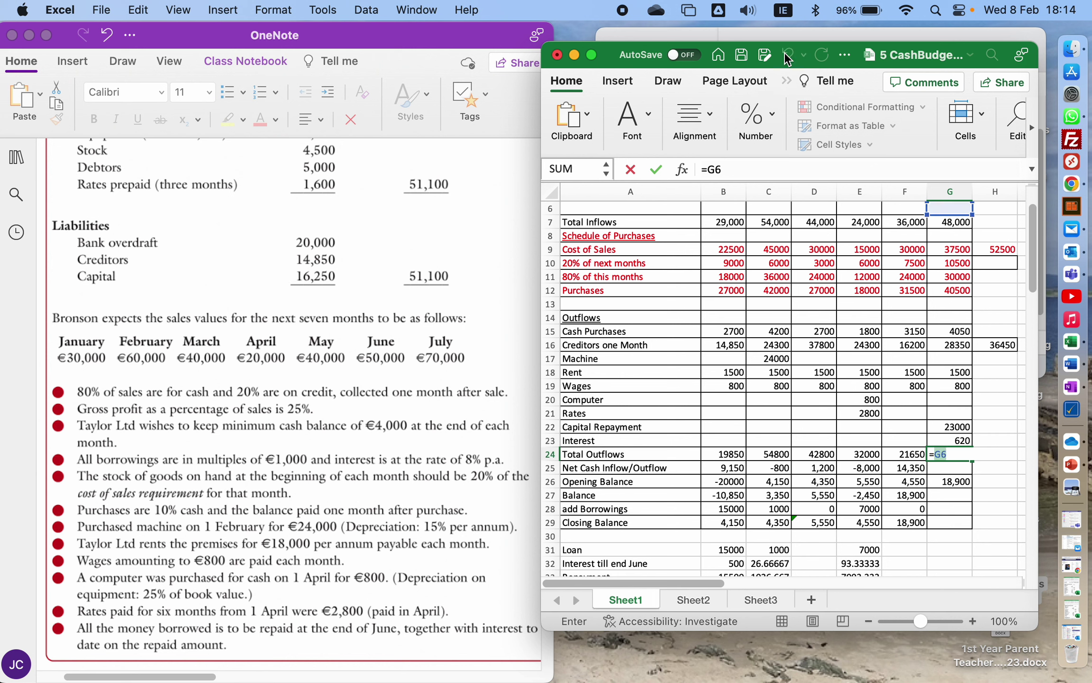
pyautogui.click(907, 454)
pyautogui.write('+')
pyautogui.press('Right')
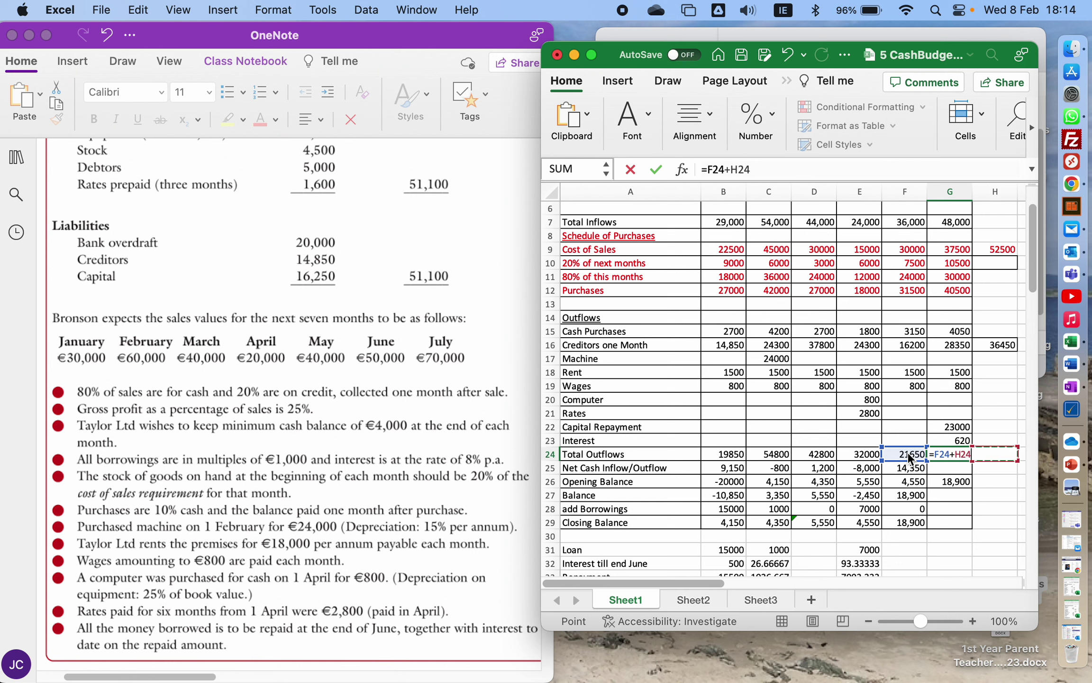
pyautogui.write('21650')
pyautogui.press('Return')
pyautogui.press('Up')
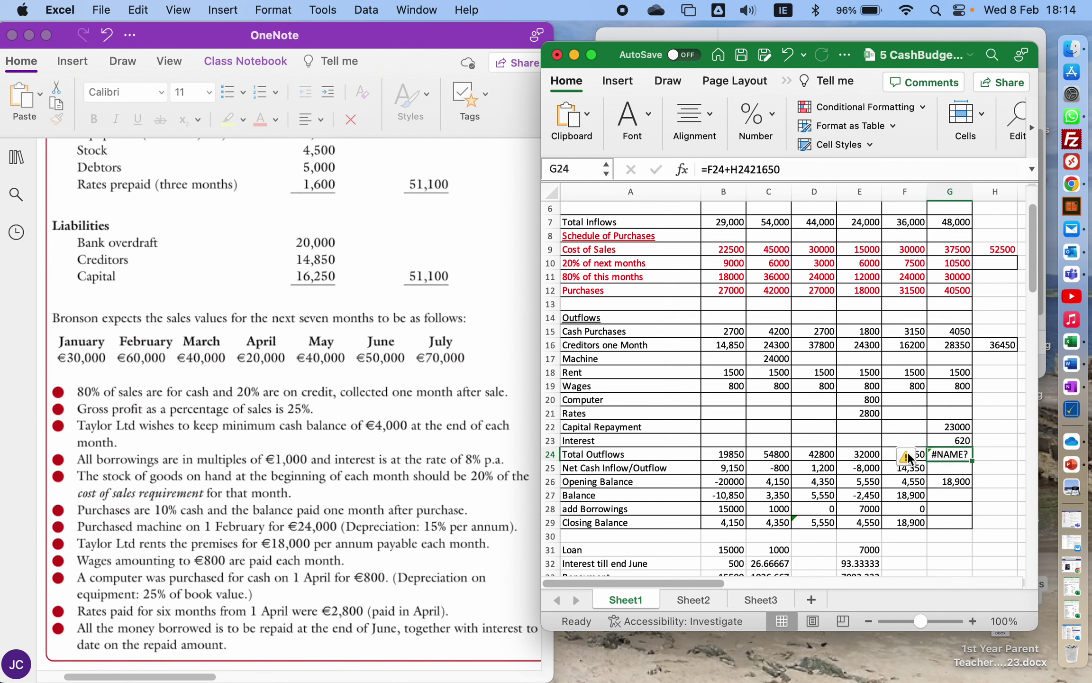
pyautogui.press('Delete')
# Step: Fill June's Total Outflows in G24 by copying the sum formula from F24, giving =SUM(G15:G23)
pyautogui.click(908, 454)
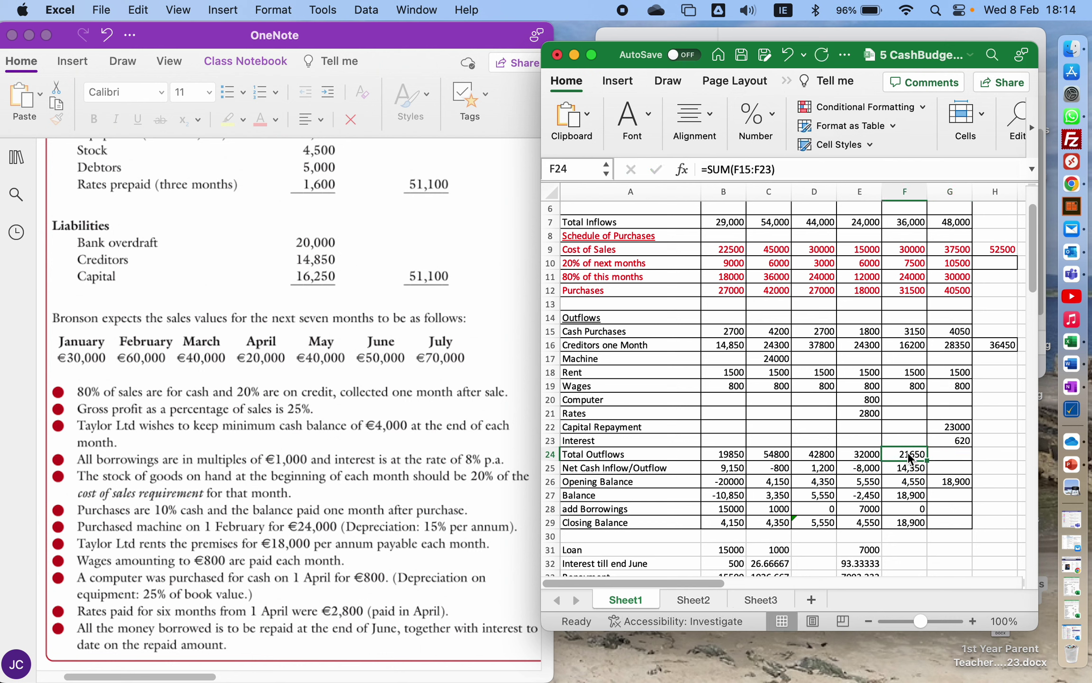
pyautogui.press('super+c')
pyautogui.press('Right')
pyautogui.press('super+v')
pyautogui.press('Escape')
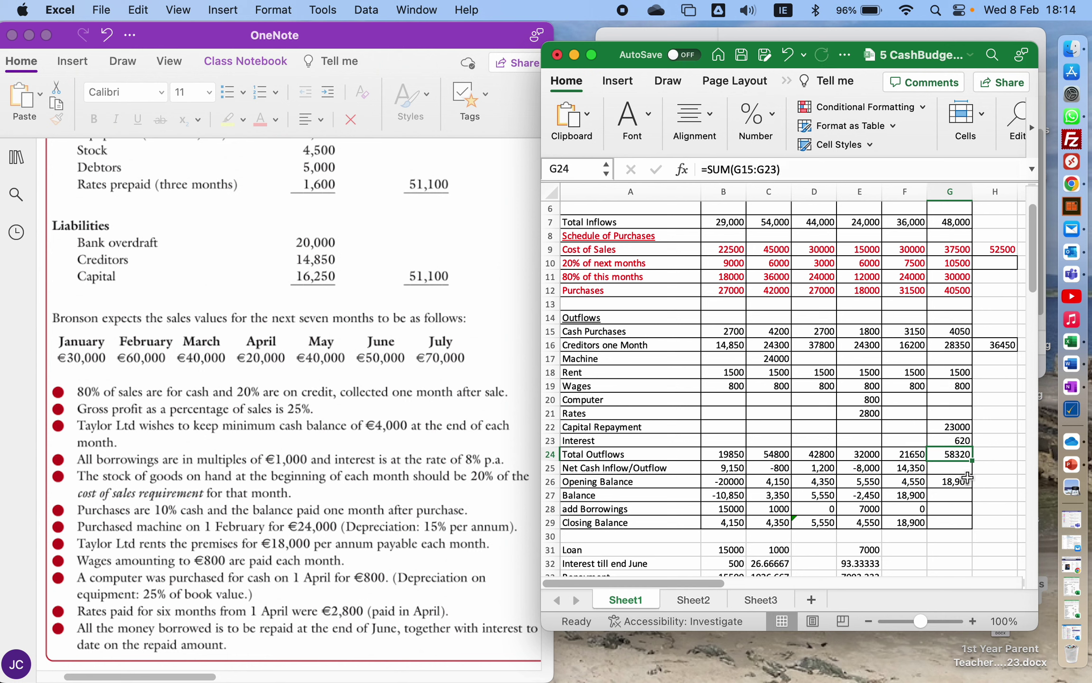
# Step: Calculate June's Net Cash Inflow/Outflow in G25 as total inflows minus total outflows with =G7-G24
pyautogui.press('Down')
pyautogui.write('=')
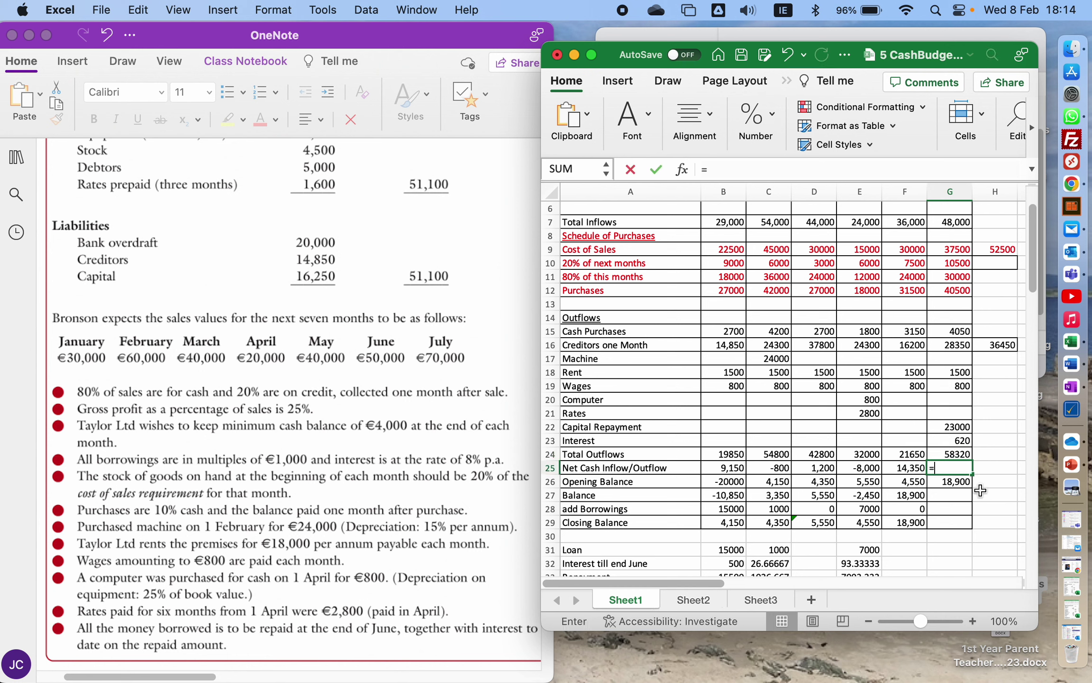
pyautogui.click(951, 223)
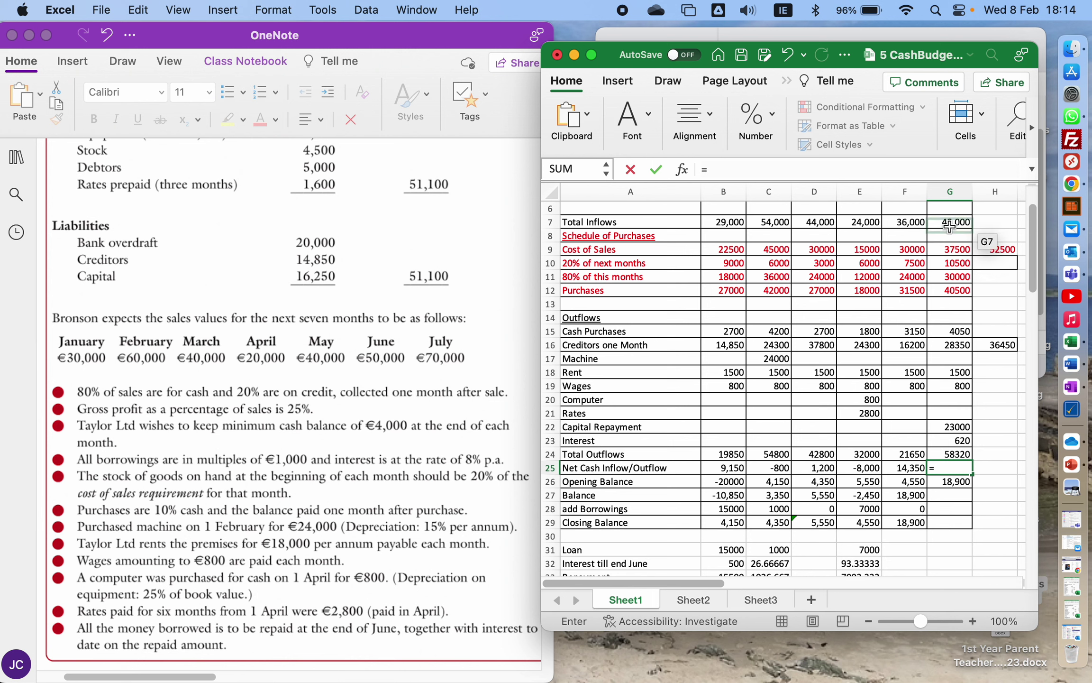
pyautogui.write('-')
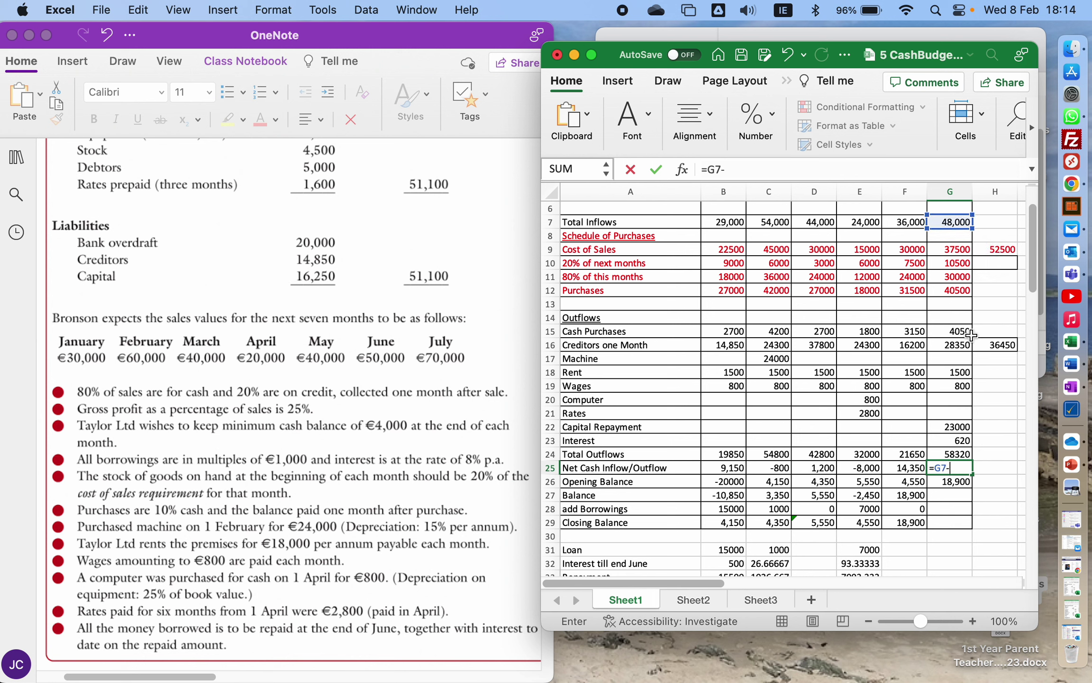
pyautogui.click(956, 455)
pyautogui.press('Return')
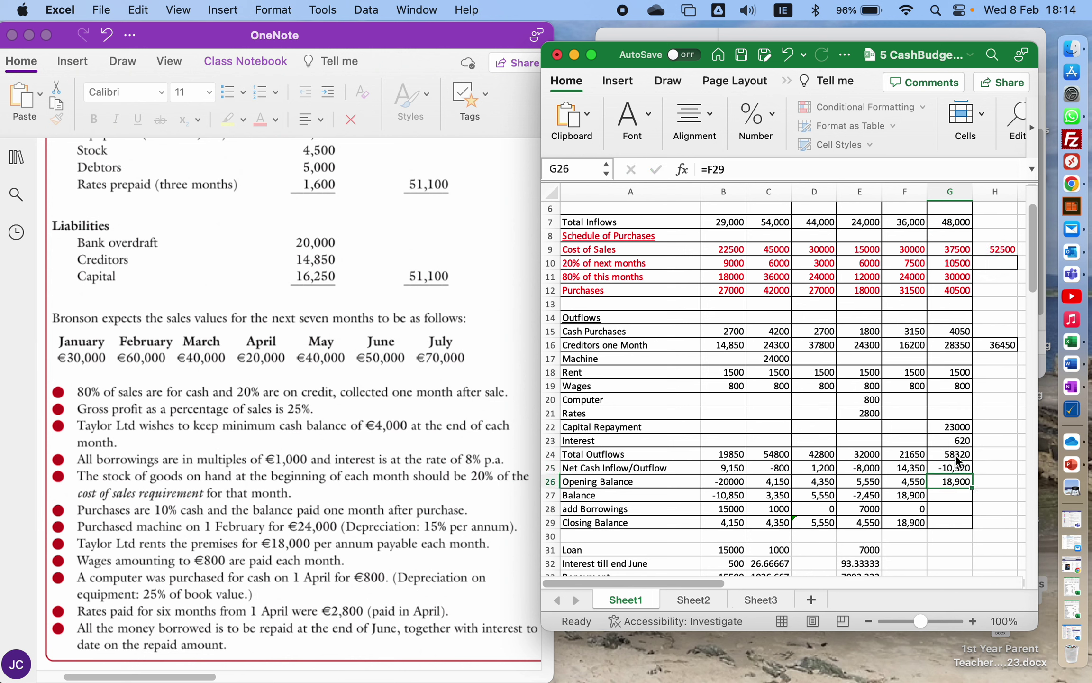
# Step: Calculate June's Balance in G27 by adding net cash and opening balance with =G25+G26
pyautogui.press('Return')
pyautogui.write('=')
pyautogui.press('Up')
pyautogui.press('Up')
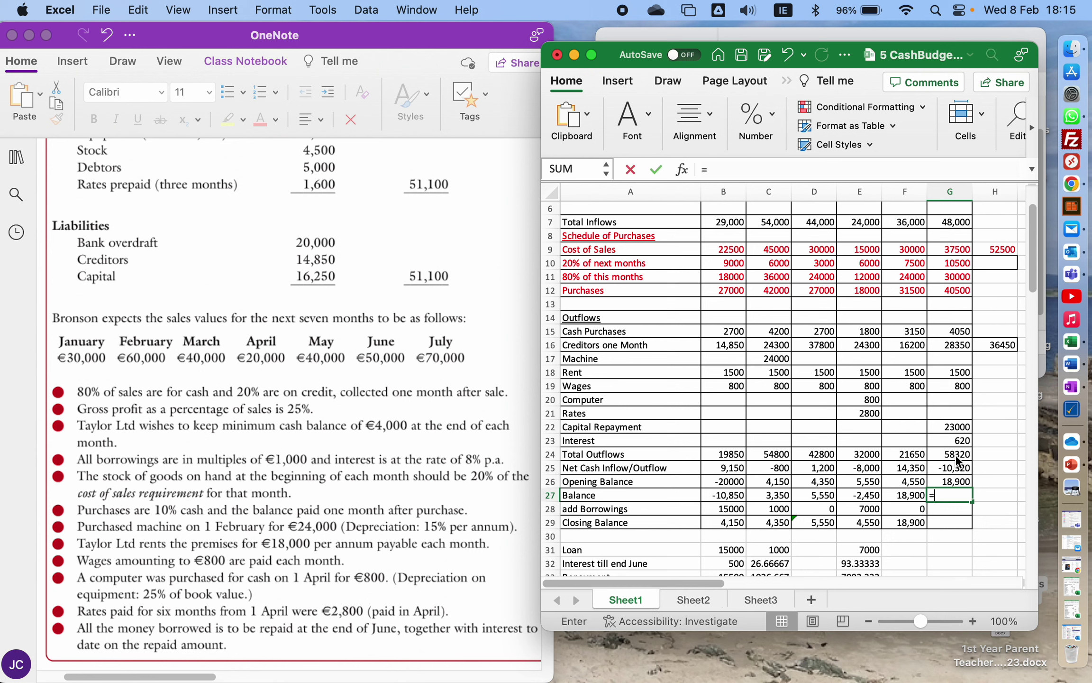
pyautogui.write('+')
pyautogui.press('Up')
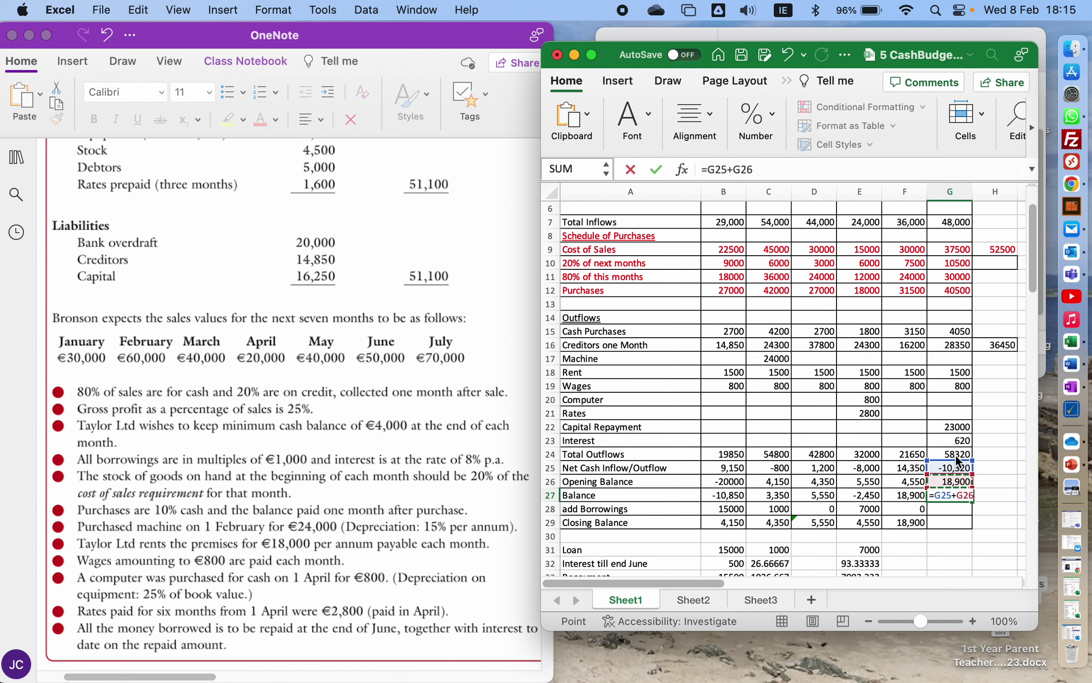
pyautogui.press('Return')
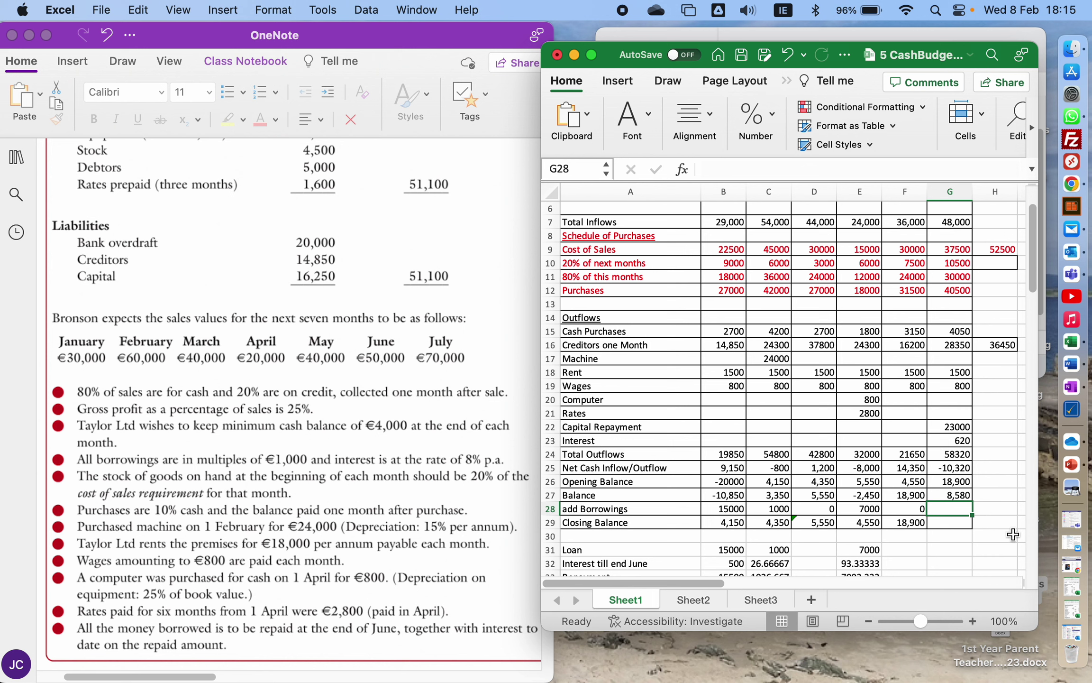
# Step: Enter June's borrowings as 0 in G28 and calculate the Closing Balance in G29 with =G27+G28
pyautogui.write('0')
pyautogui.press('Return')
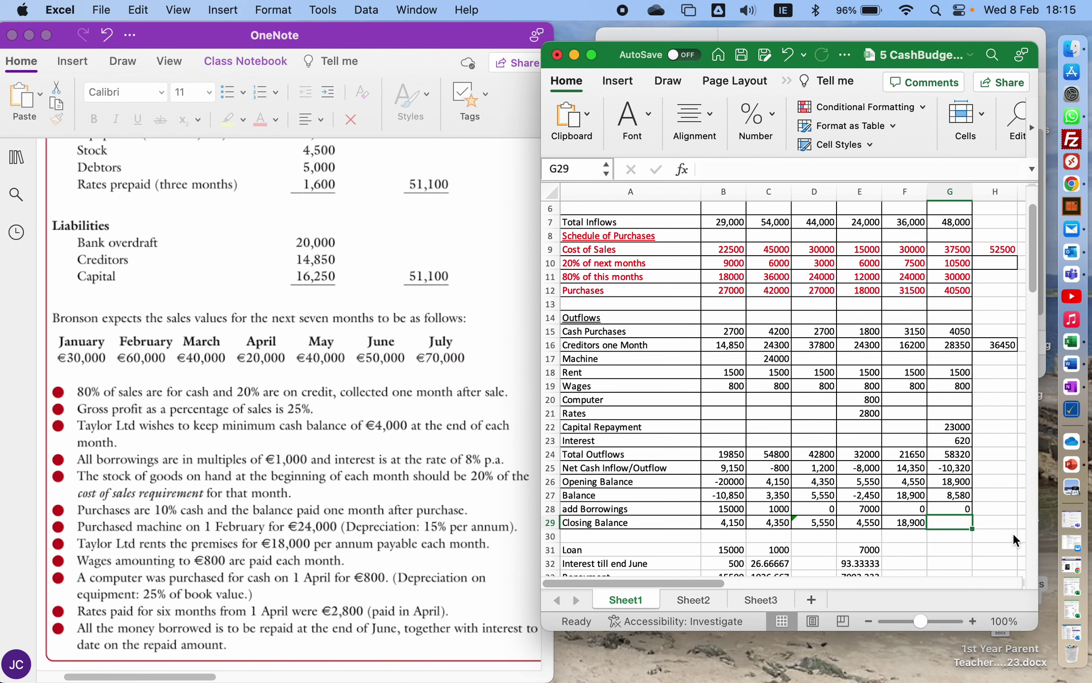
pyautogui.write('=G27+G28')
pyautogui.press('Return')
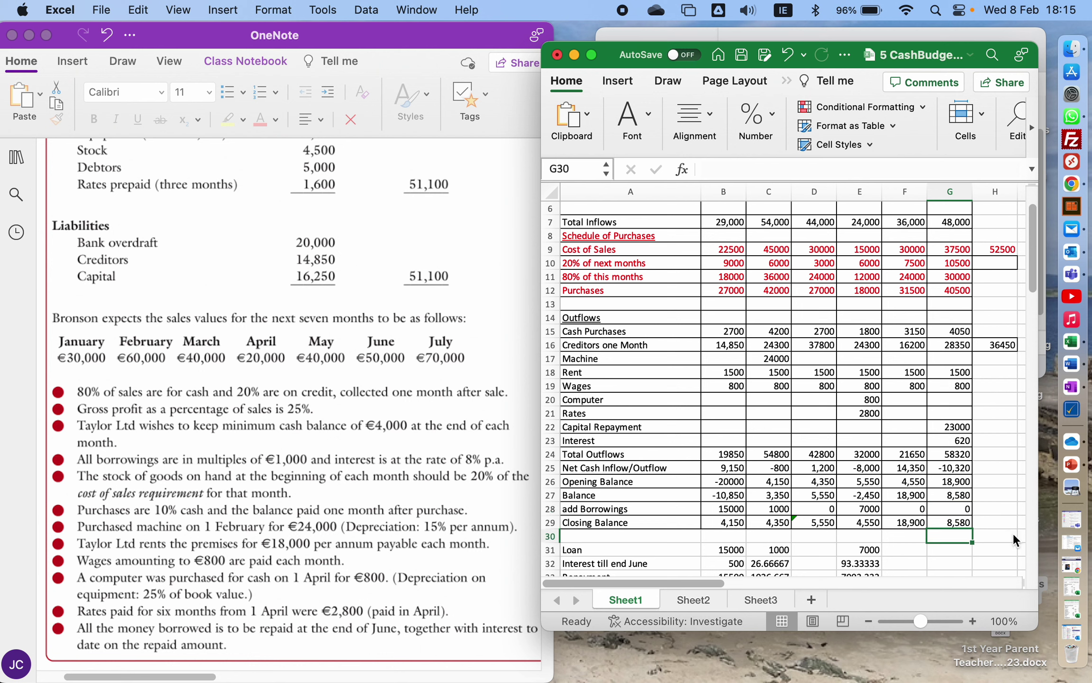